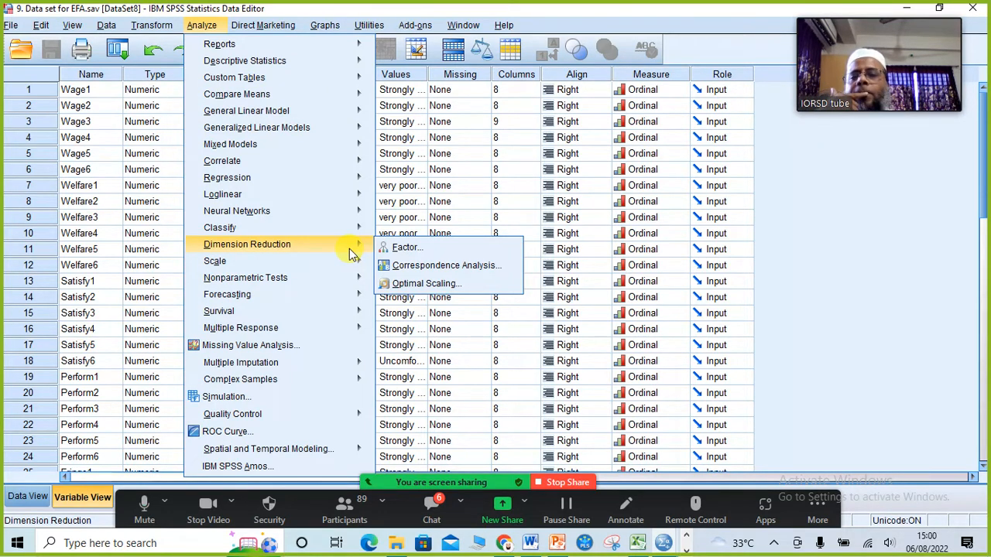
pyautogui.click(72, 25)
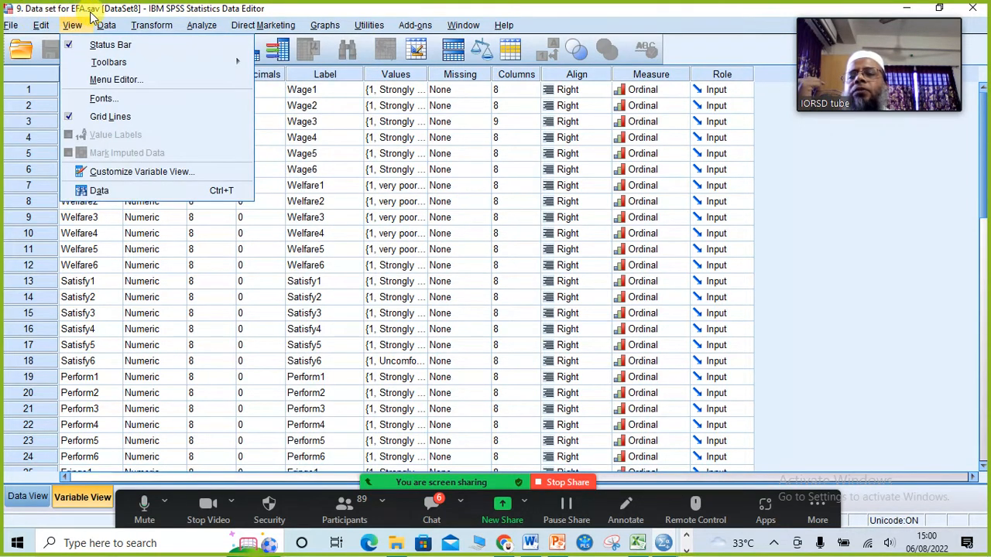
pyautogui.click(830, 304)
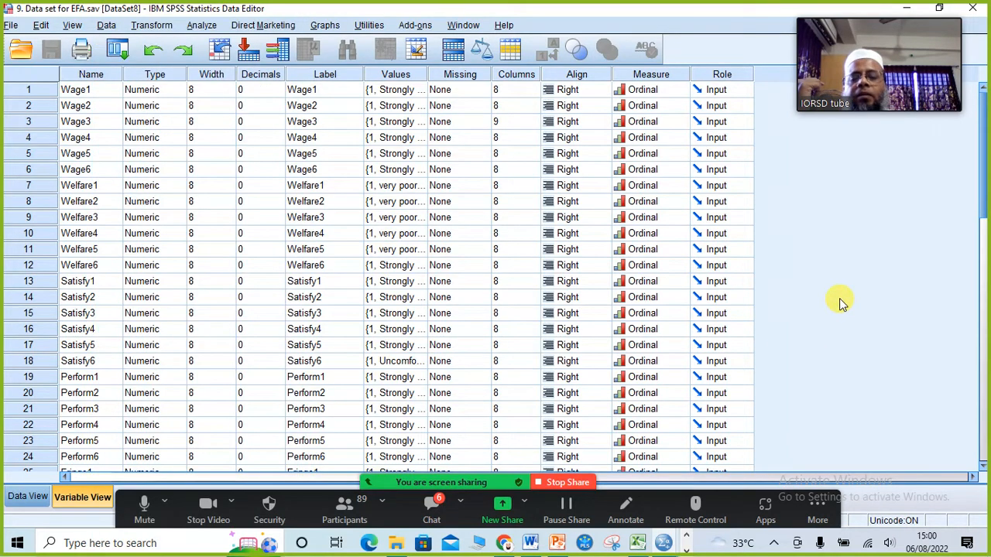
# Step: Close the reliability test data set window and bring the EFA data set to the front in SPSS
pyautogui.click(396, 543)
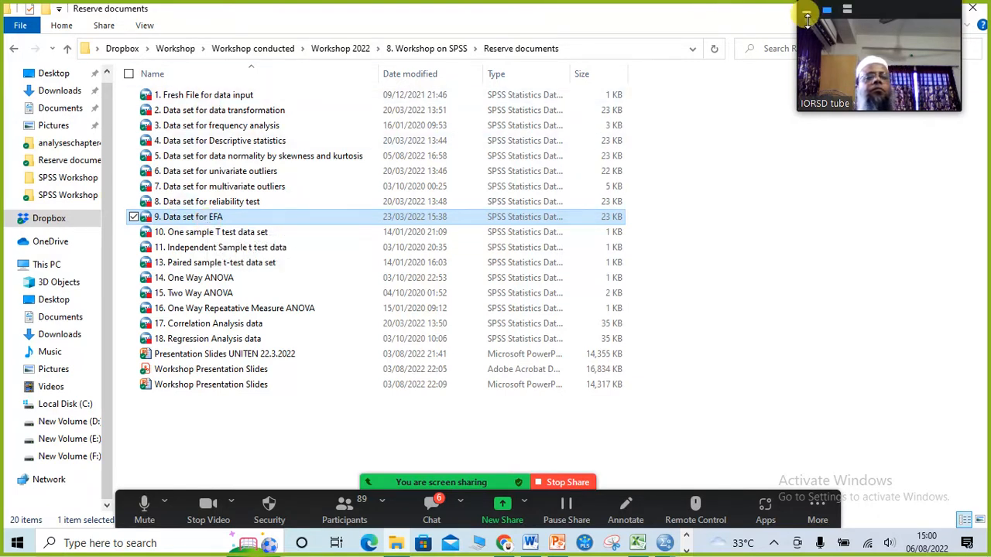
pyautogui.click(809, 12)
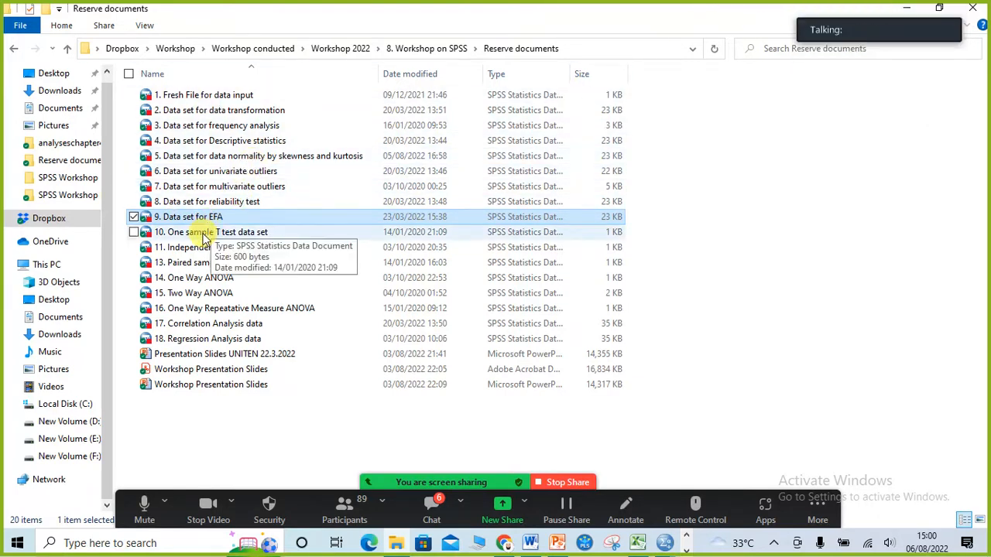
pyautogui.click(664, 543)
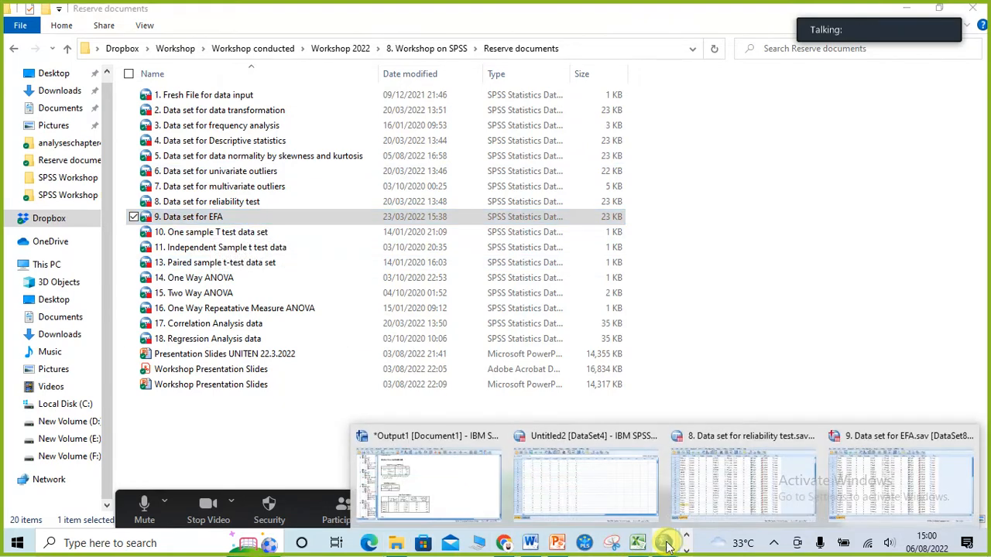
pyautogui.click(809, 438)
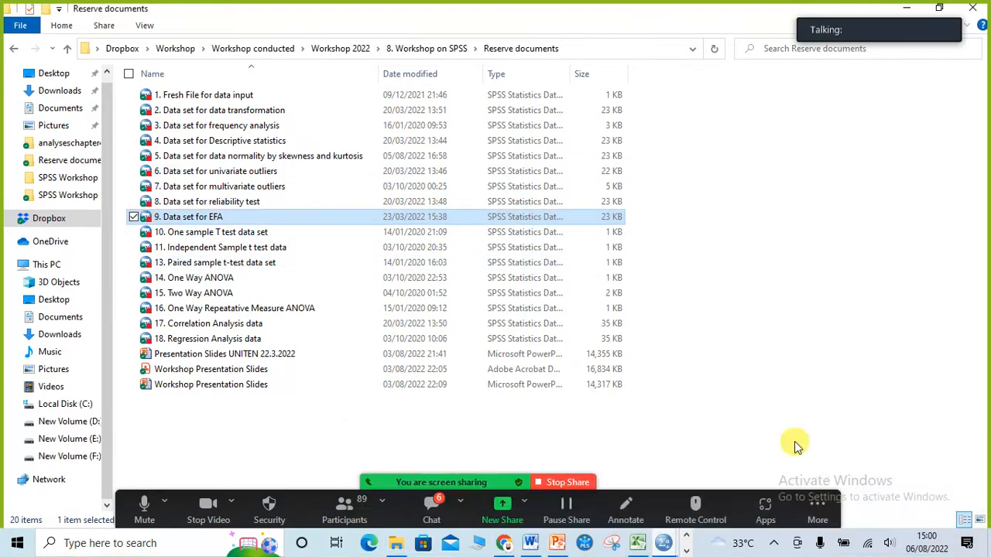
pyautogui.click(660, 544)
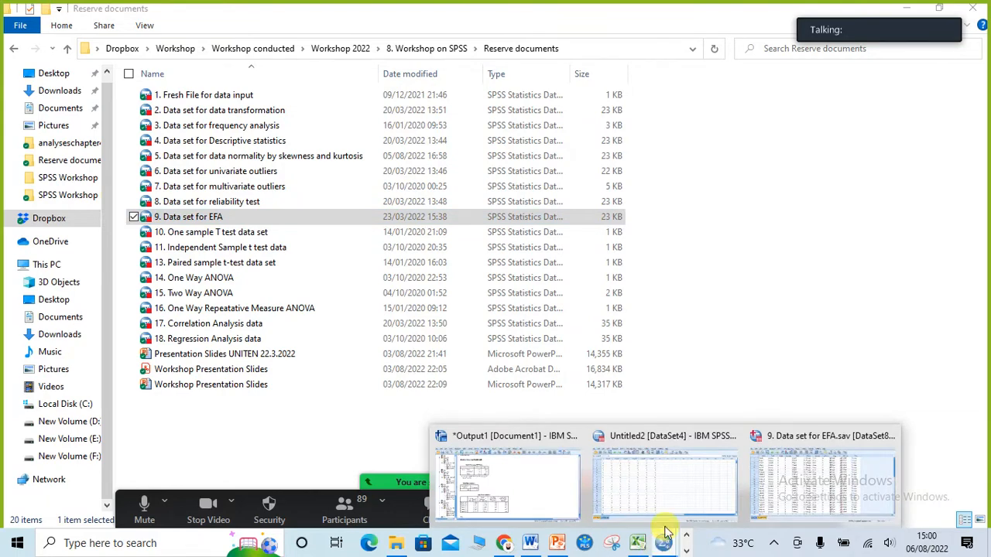
pyautogui.click(815, 474)
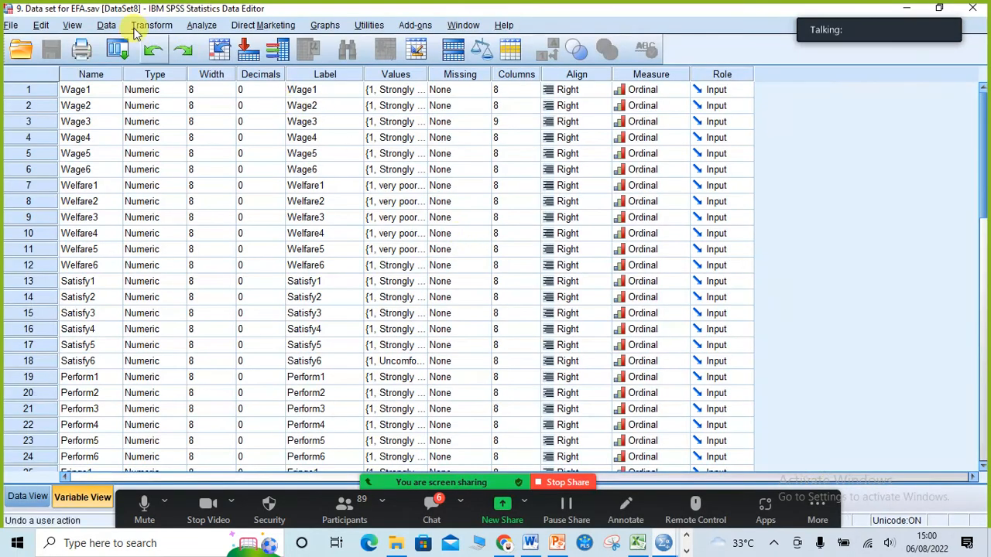
# Step: Set up a Factor Analysis with all variables from Wage1 through Fringe7 included
pyautogui.click(206, 25)
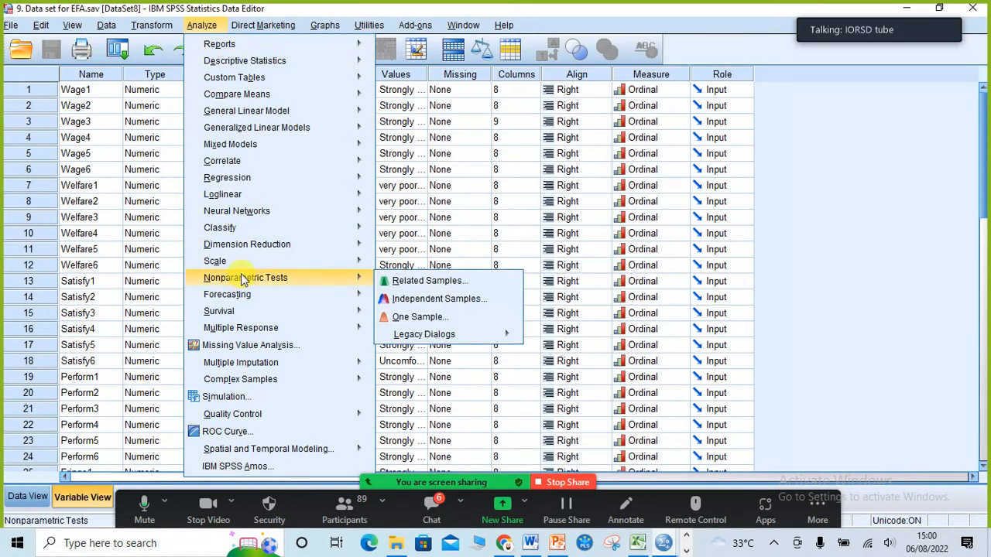
pyautogui.moveTo(250, 245)
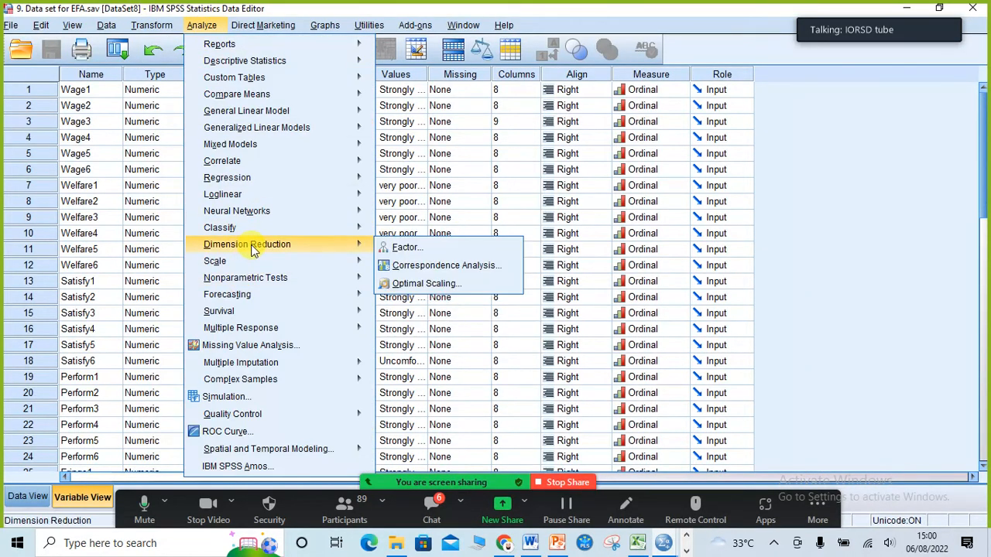
pyautogui.click(413, 251)
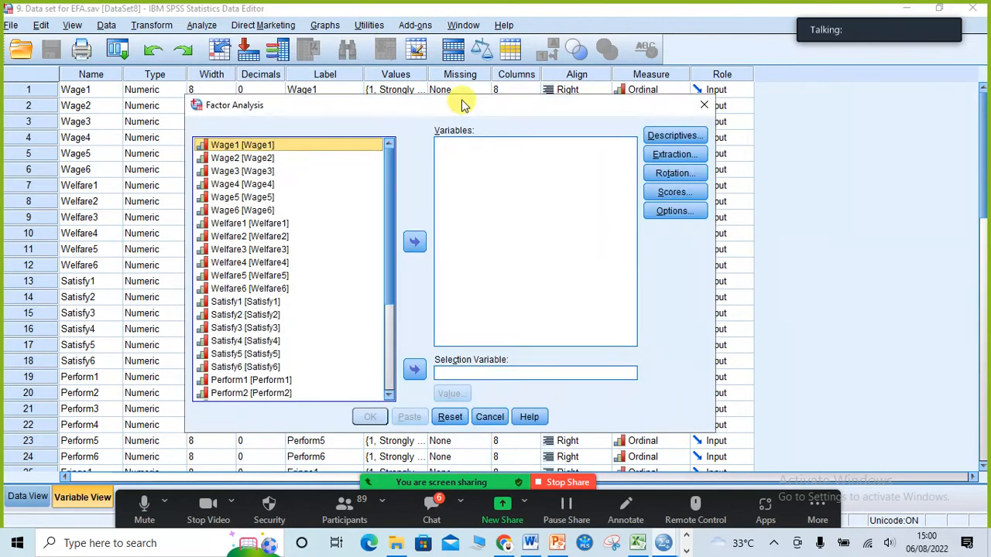
pyautogui.moveTo(463, 105); pyautogui.dragTo(488, 54)
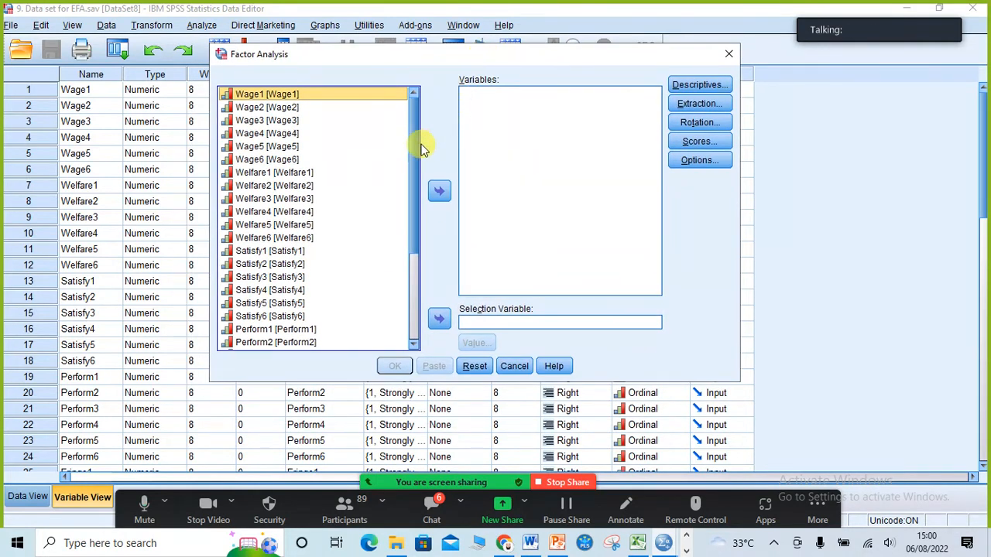
pyautogui.moveTo(422, 145)
pyautogui.mouseDown()
pyautogui.moveTo(420, 270)
pyautogui.moveTo(409, 159)
pyautogui.mouseUp()
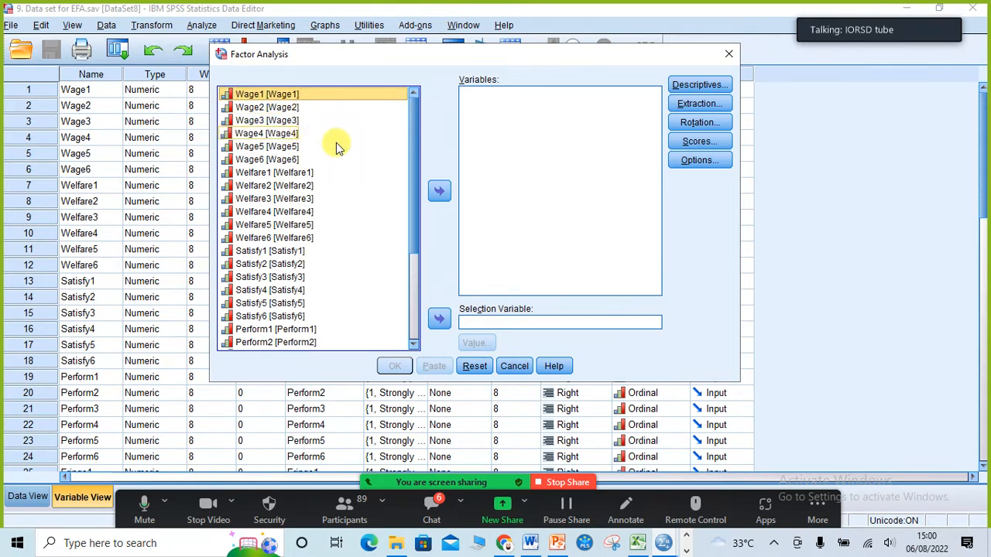
pyautogui.moveTo(413, 140); pyautogui.dragTo(420, 258)
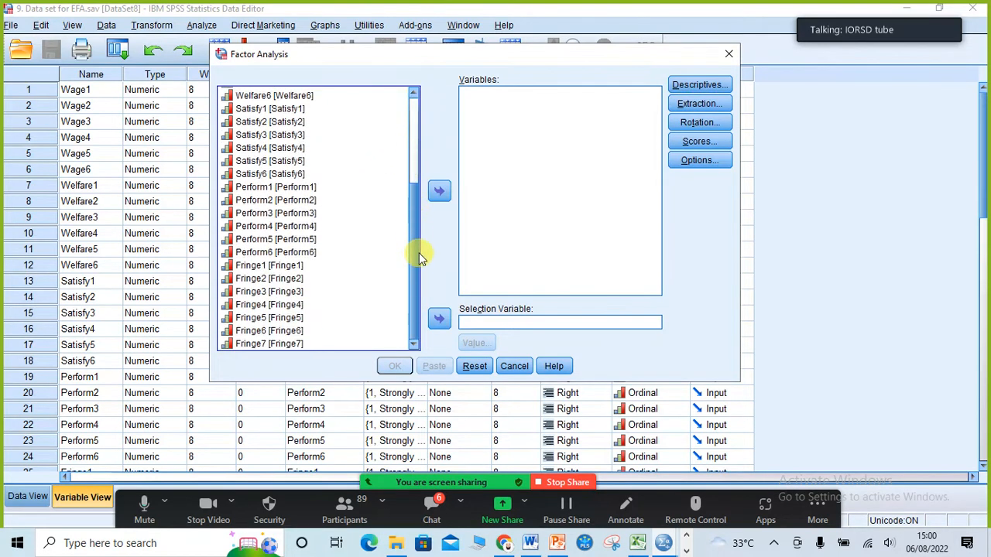
pyautogui.keyDown('shift'); pyautogui.click(281, 344); pyautogui.keyUp('shift')
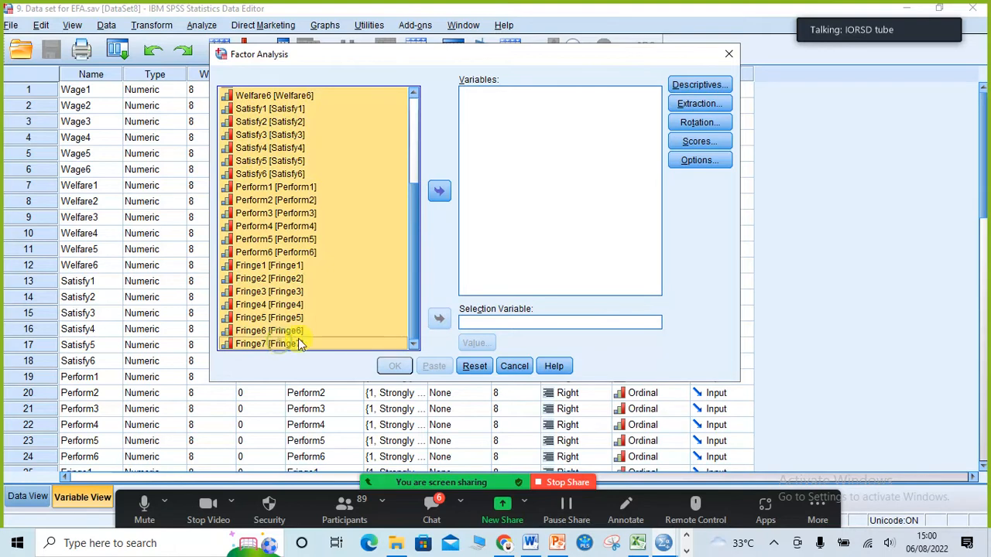
pyautogui.click(440, 192)
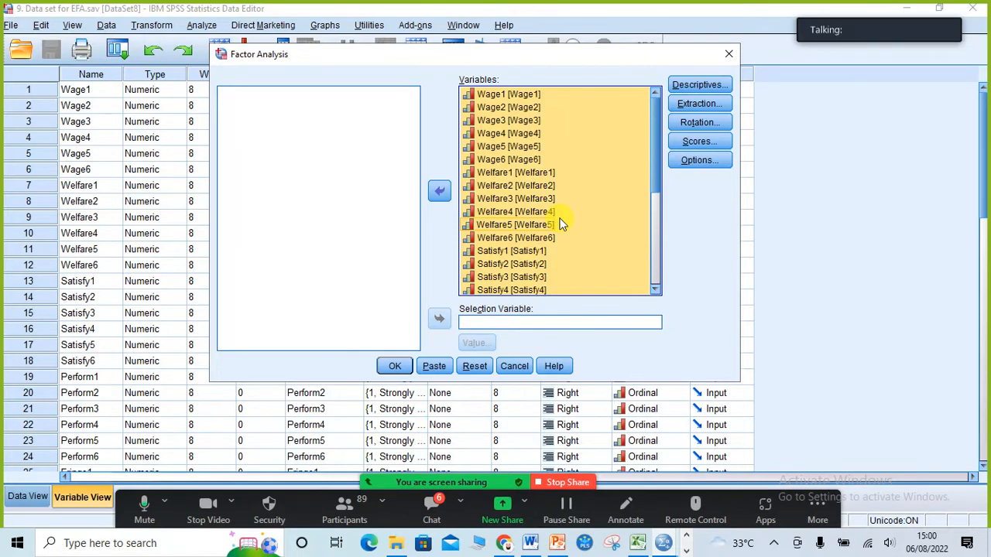
# Step: In the factor descriptives, enable Coefficients, Significance levels, Determinant, KMO and Bartlett's test of sphericity, Inverse and Reproduced for the correlation matrix
pyautogui.click(702, 86)
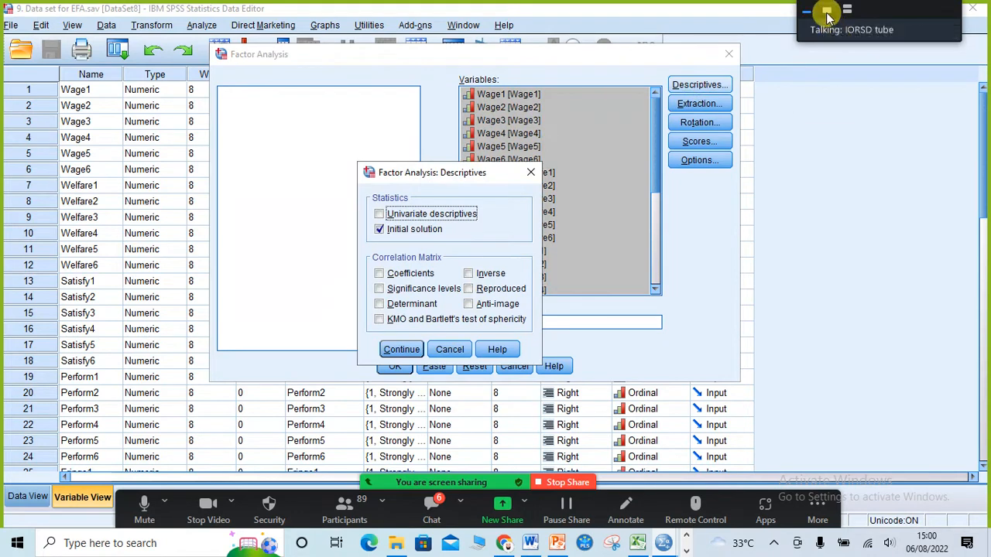
pyautogui.click(828, 10)
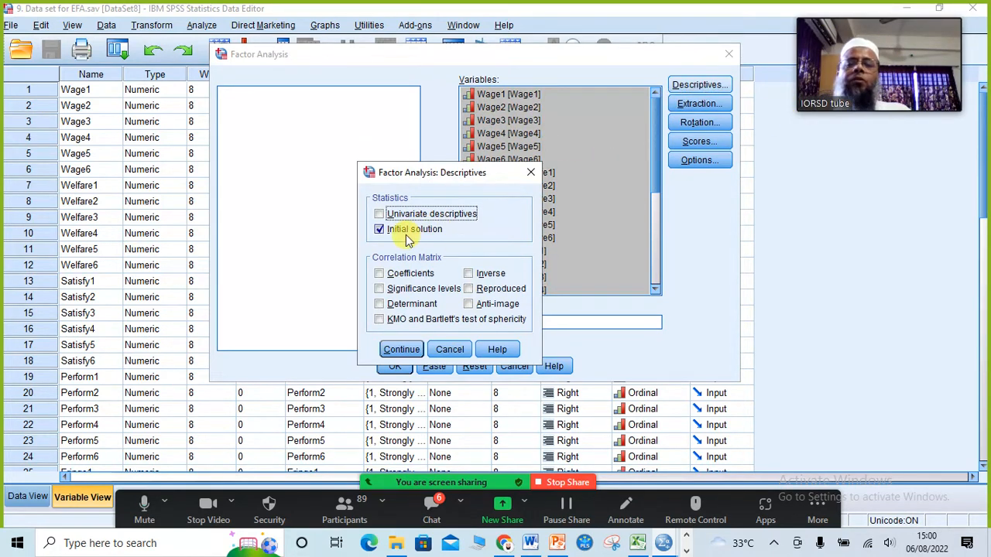
pyautogui.click(530, 172)
pyautogui.click(699, 87)
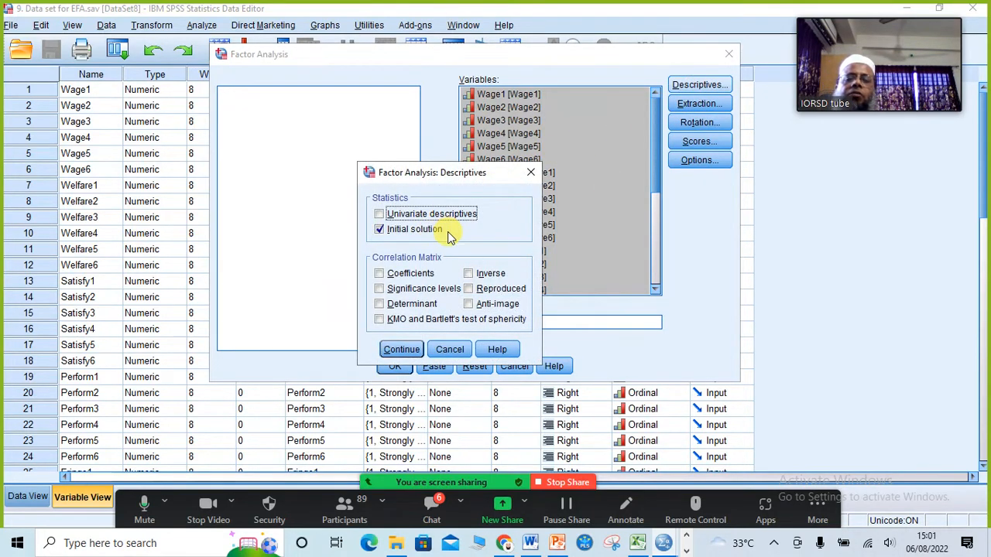
pyautogui.click(406, 278)
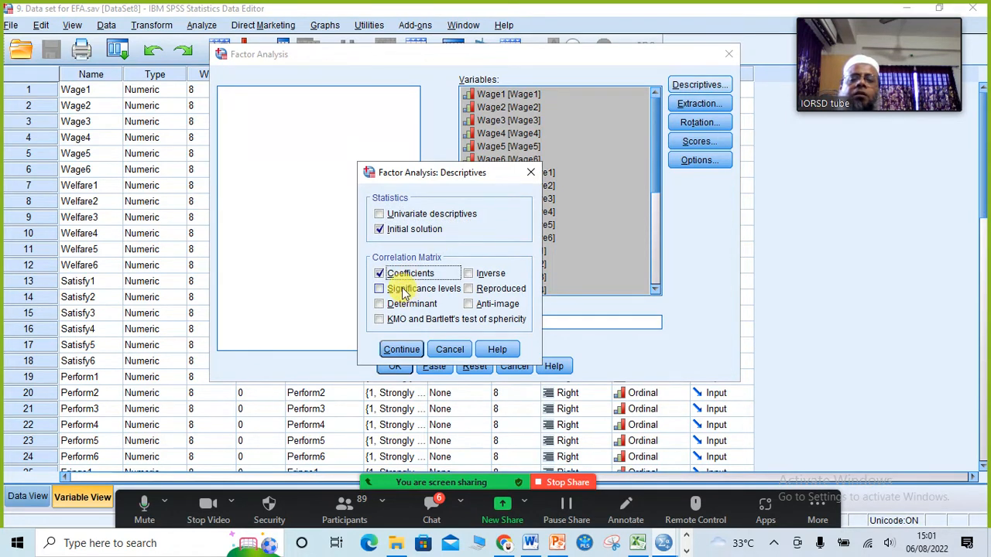
pyautogui.click(404, 291)
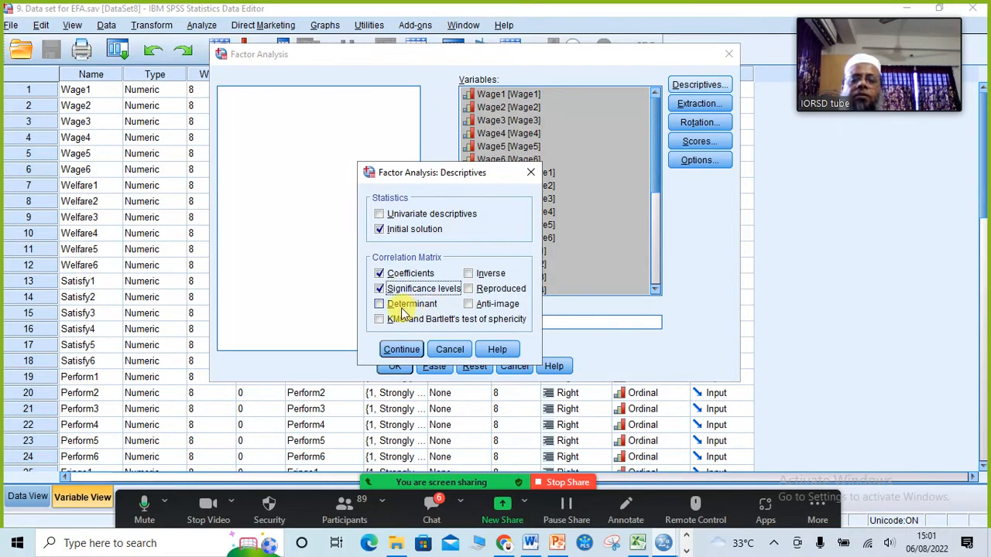
pyautogui.click(401, 306)
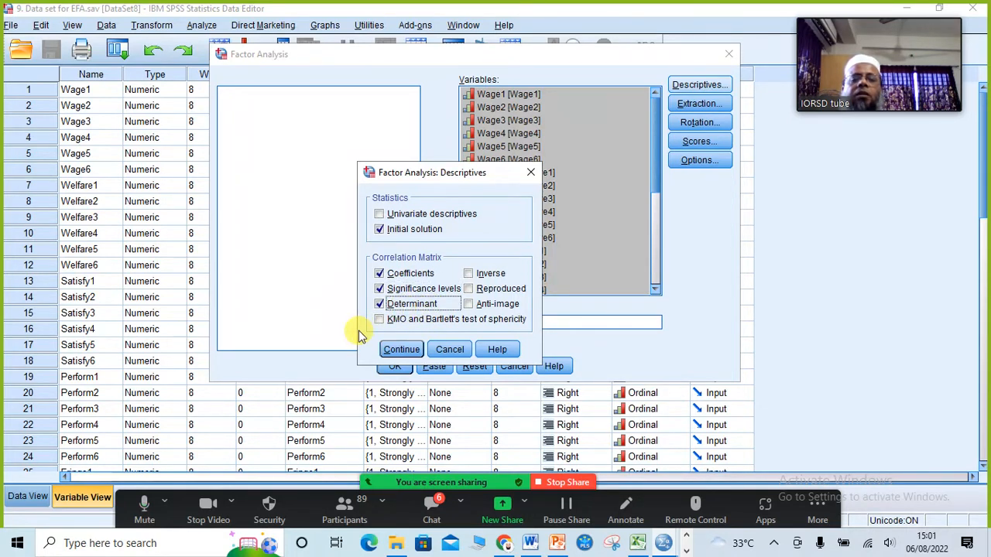
pyautogui.click(409, 321)
pyautogui.click(468, 273)
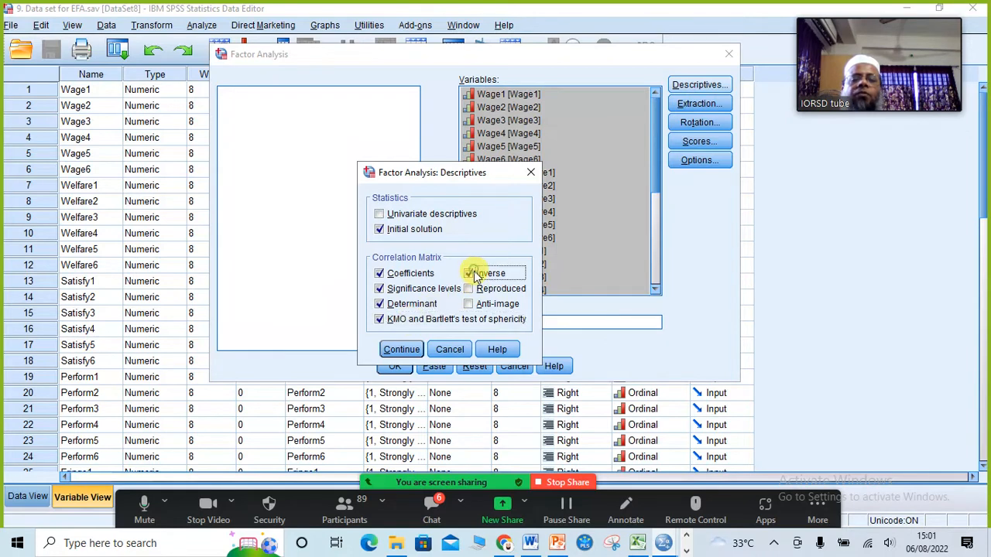
pyautogui.click(470, 289)
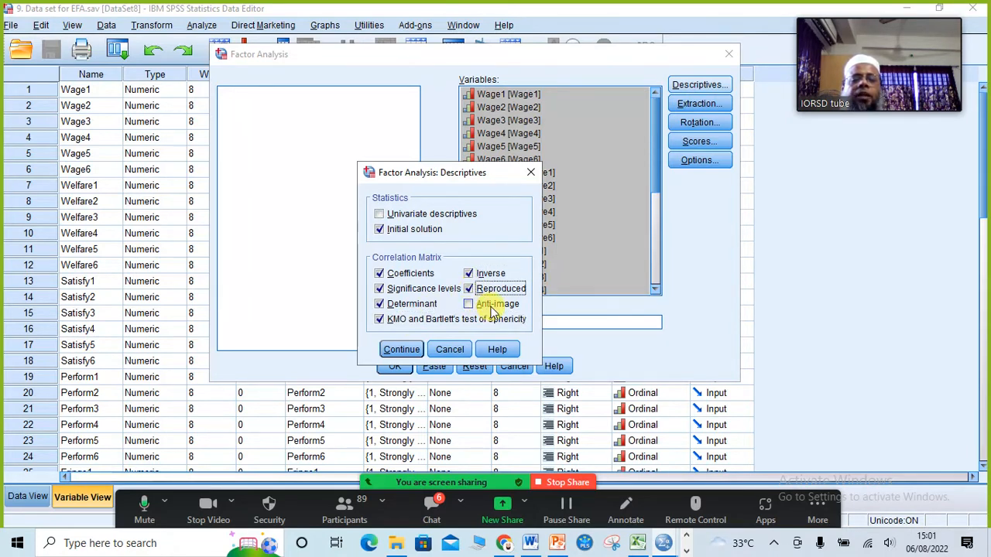
# Step: Compare the descriptives choices with the EFA Analysis Step-3 slide in PowerPoint and accept them back in SPSS
pyautogui.click(559, 544)
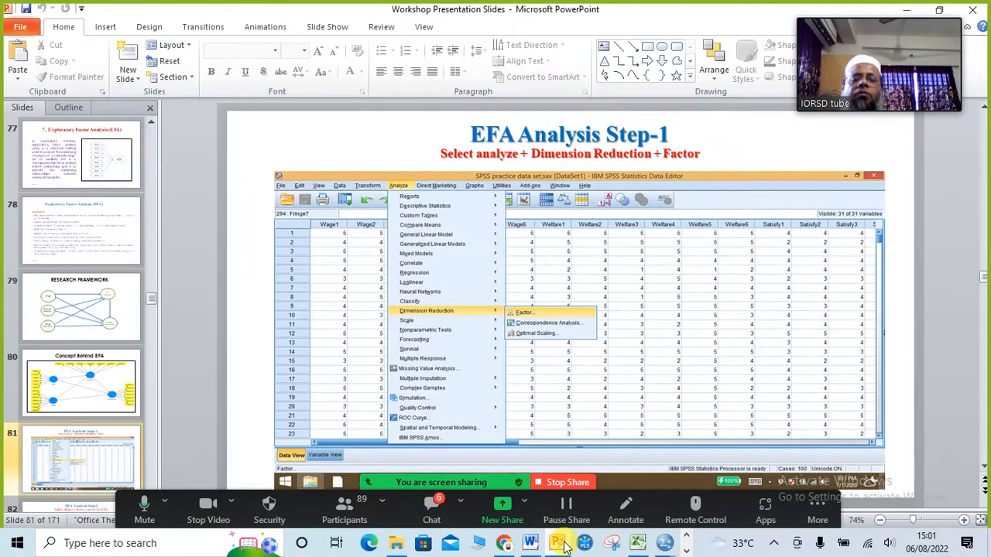
pyautogui.scroll(-2, 630, 361)
pyautogui.scroll(-2, 629, 366)
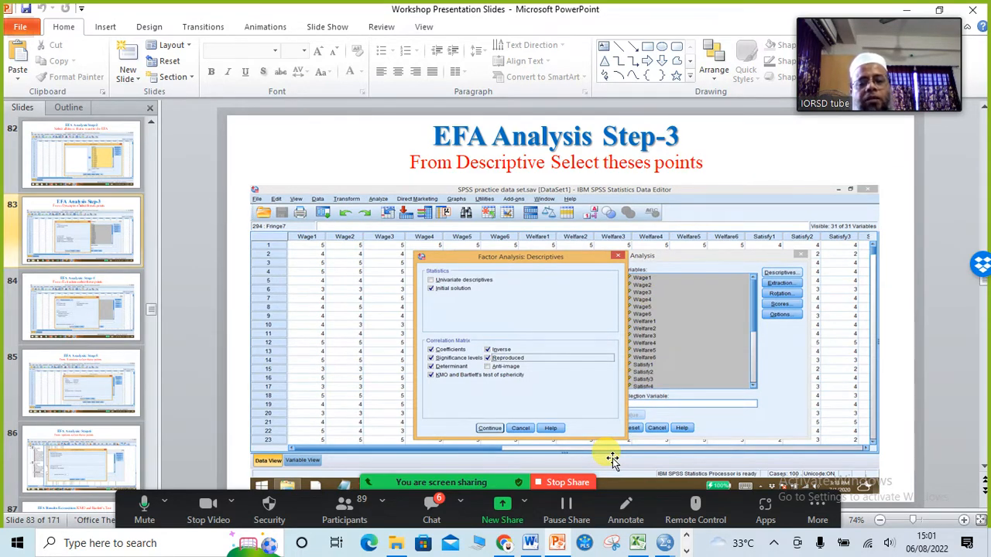
pyautogui.moveTo(556, 546)
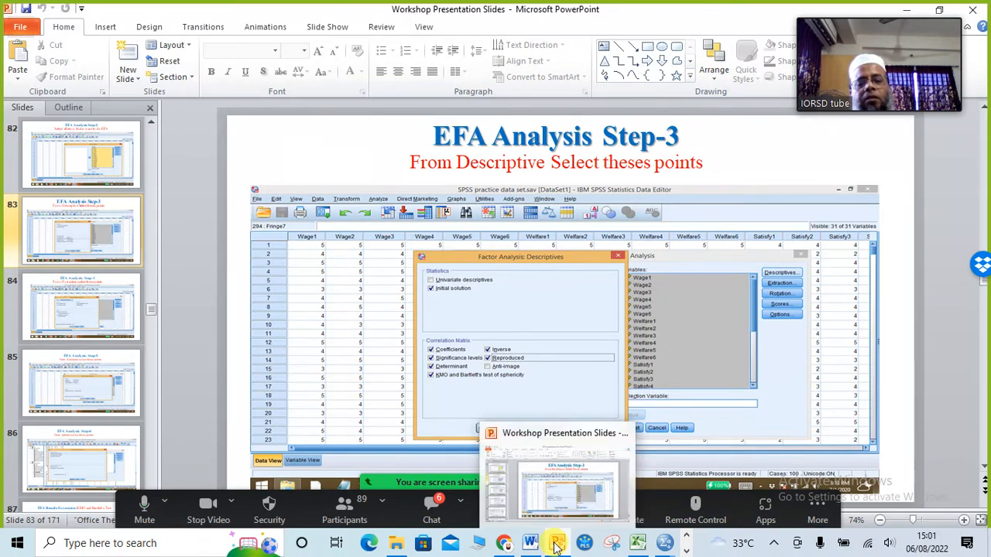
pyautogui.moveTo(663, 542)
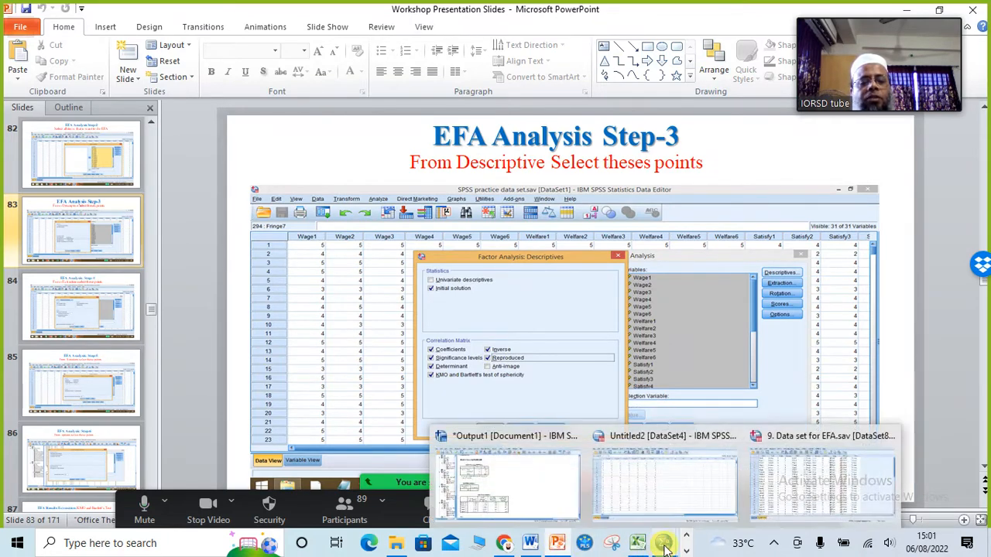
pyautogui.click(767, 495)
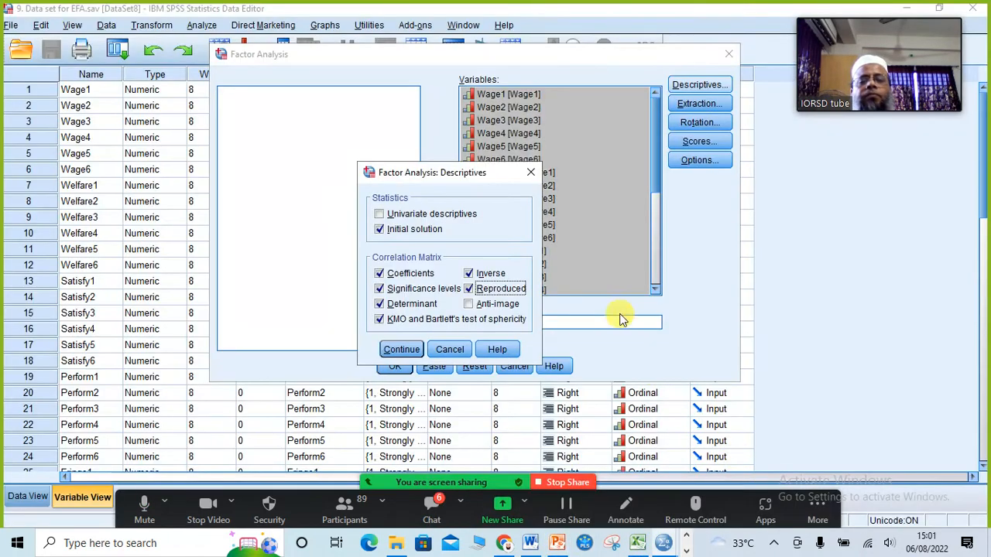
pyautogui.click(396, 351)
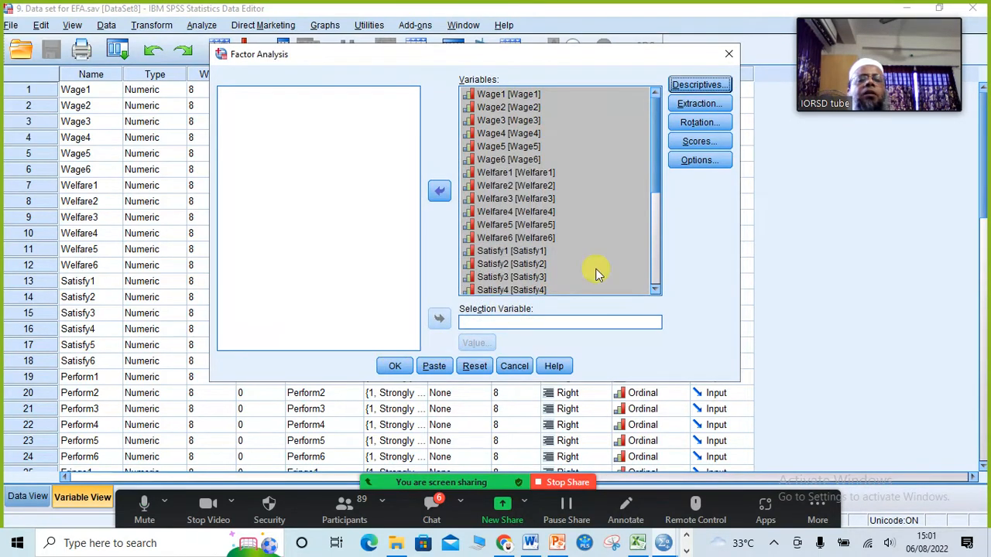
# Step: Set the factor extraction to Principal components, analyze the Covariance matrix and include the scree plot
pyautogui.click(699, 106)
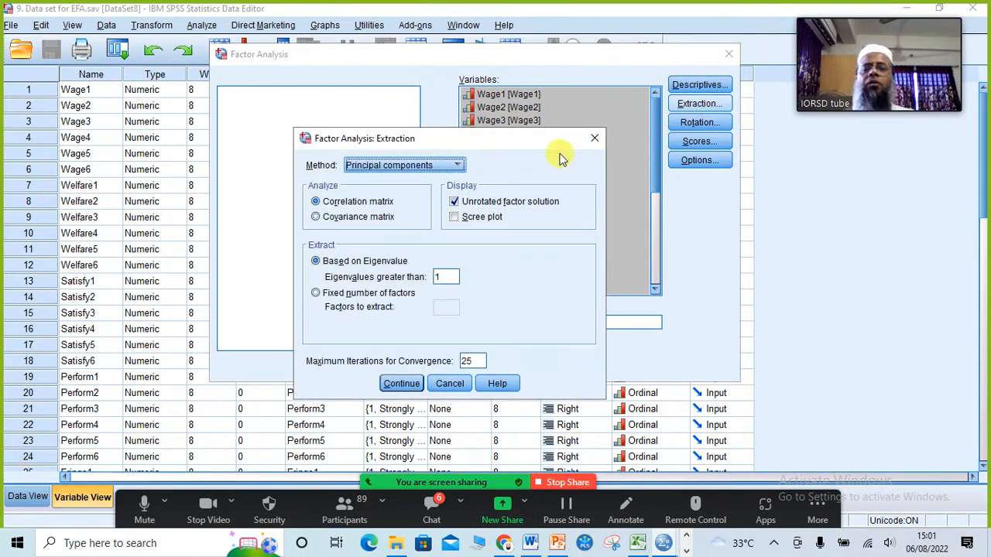
pyautogui.click(401, 166)
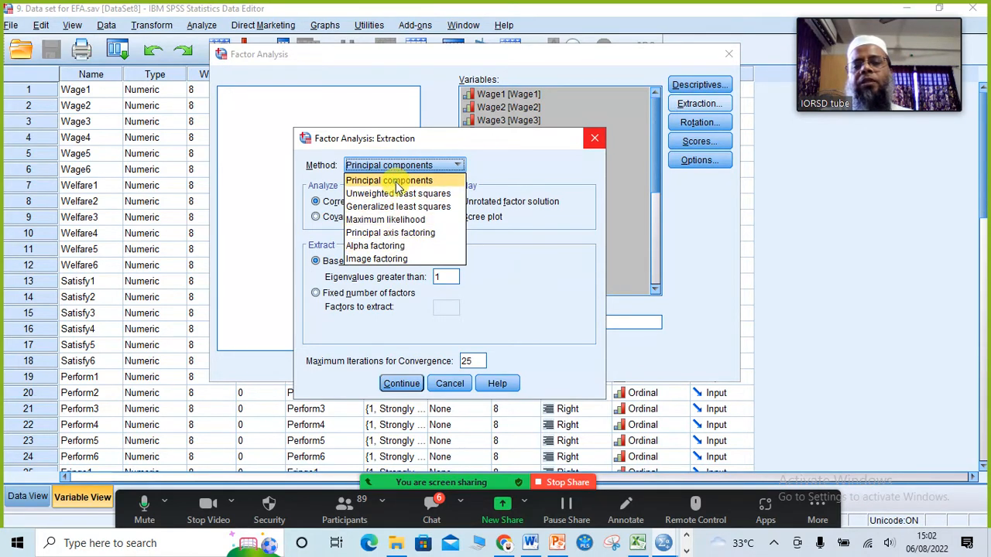
pyautogui.click(397, 182)
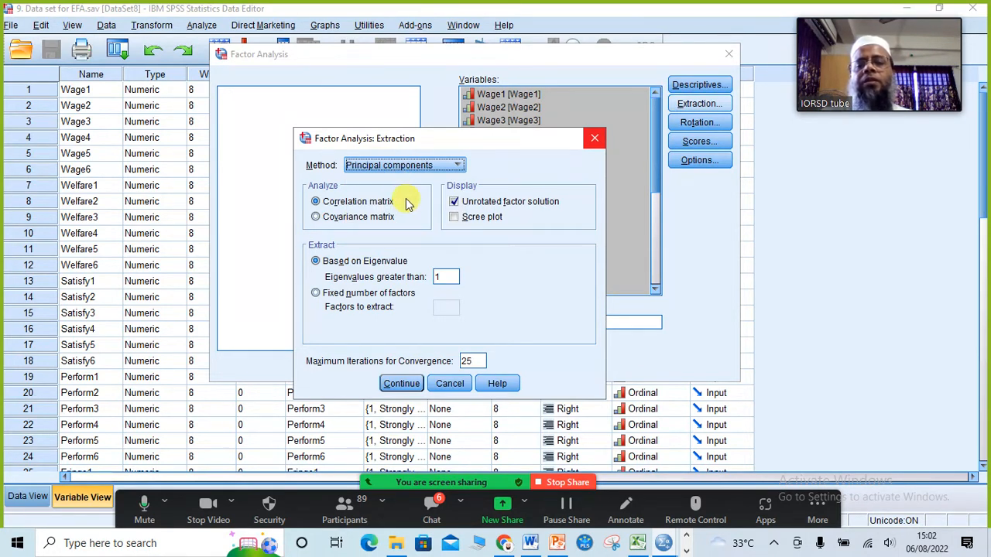
pyautogui.click(332, 222)
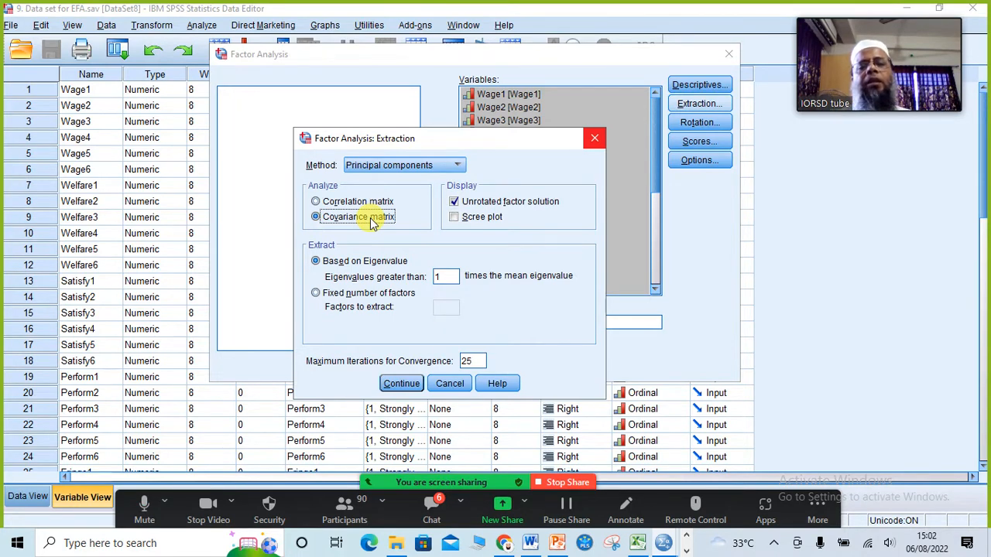
pyautogui.click(454, 220)
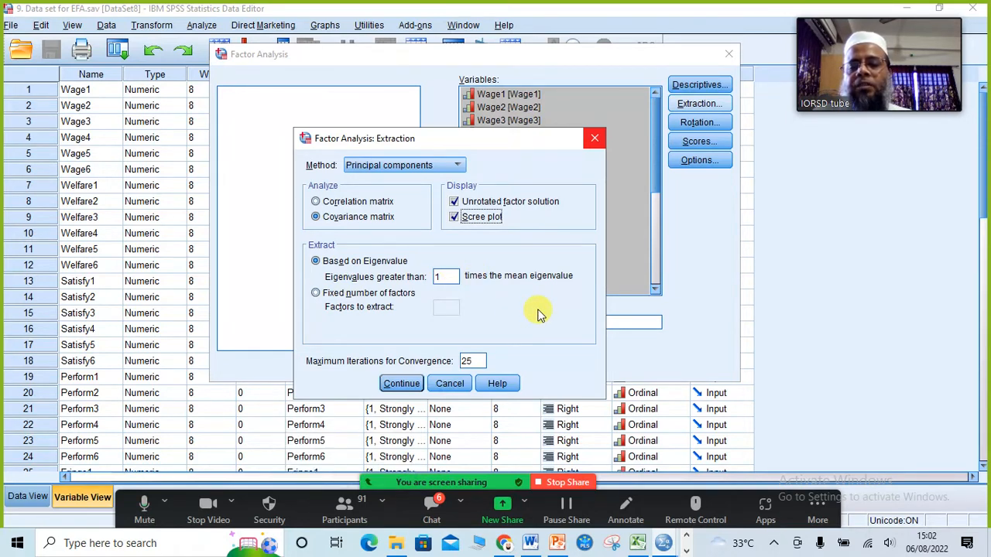
# Step: Check the Zoom participants list for the person with a raised hand, and minimize the list
pyautogui.click(342, 508)
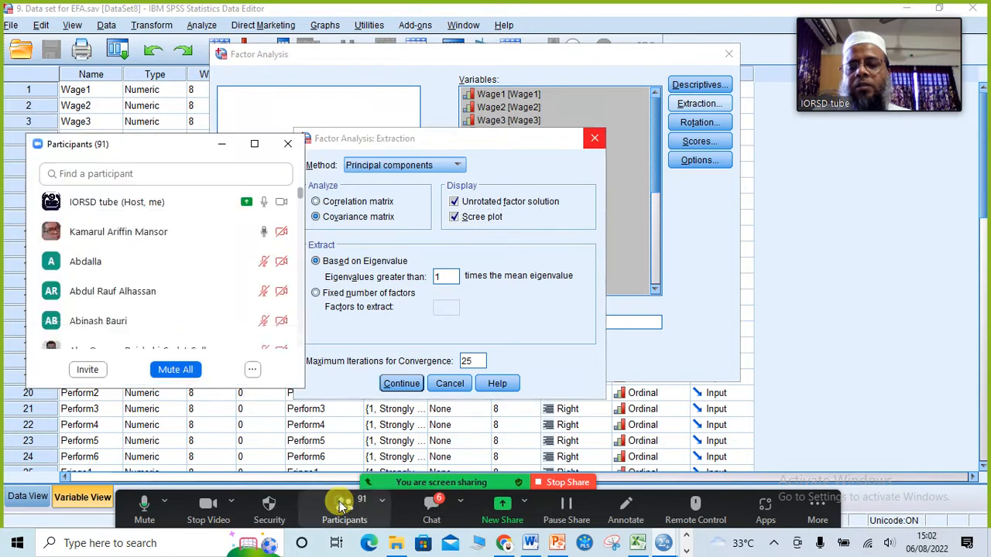
pyautogui.moveTo(120, 248)
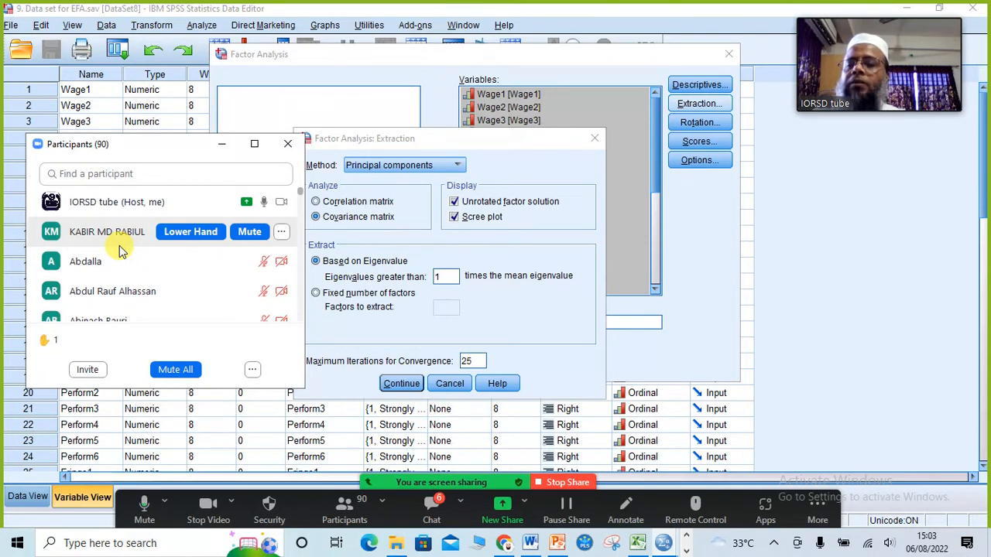
pyautogui.click(224, 147)
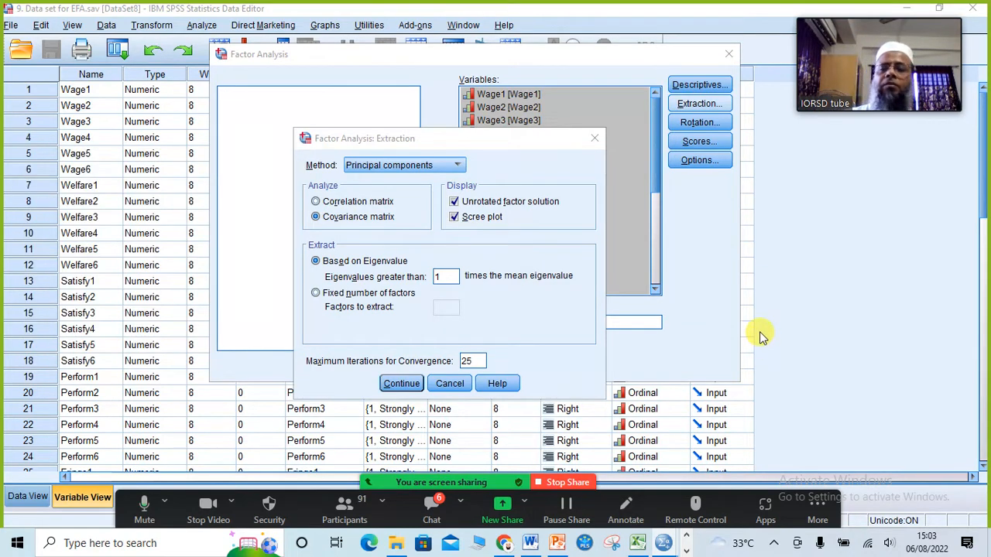
# Step: Switch to Chrome, open WhatsApp Web from the new tab page, and return to the SPSS extraction settings
pyautogui.moveTo(504, 547)
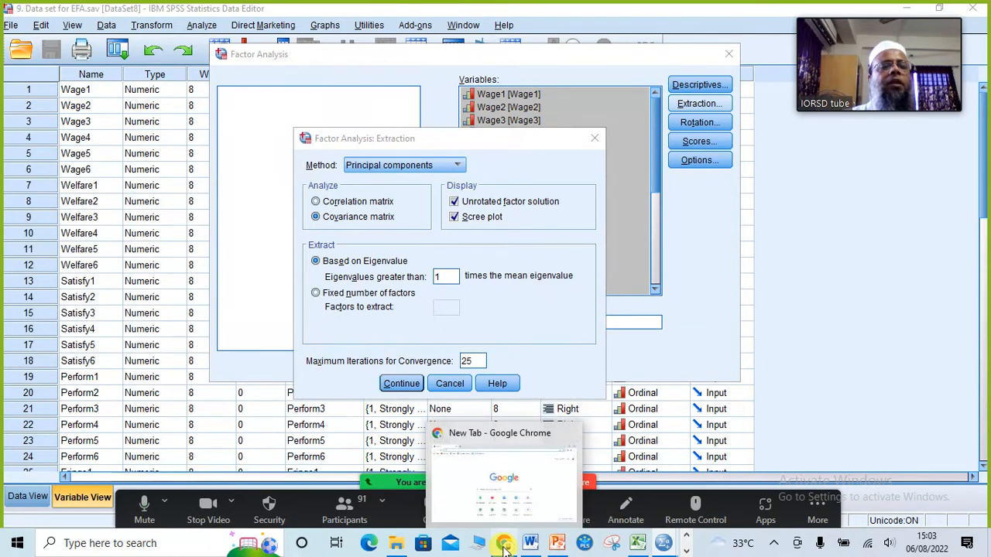
pyautogui.click(504, 544)
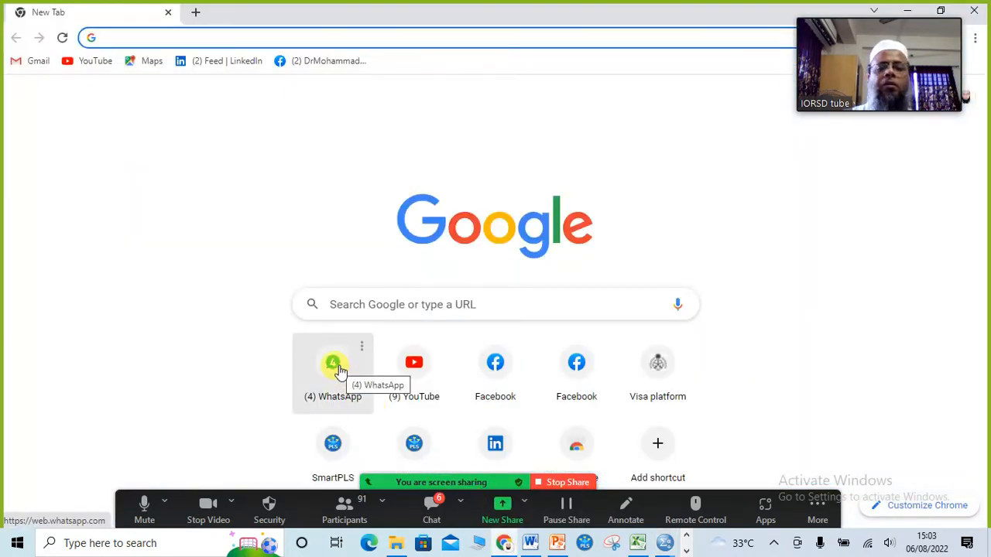
pyautogui.click(341, 370)
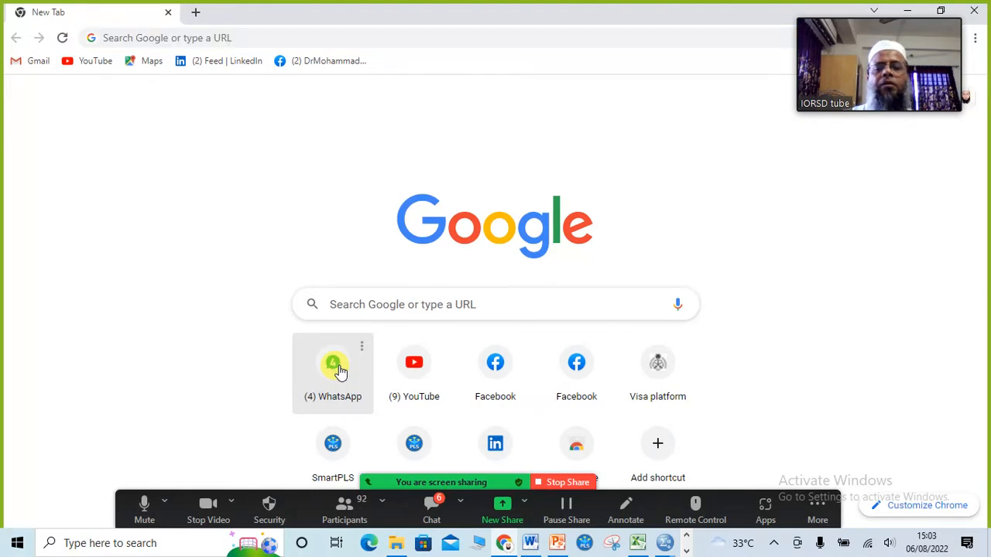
pyautogui.click(341, 371)
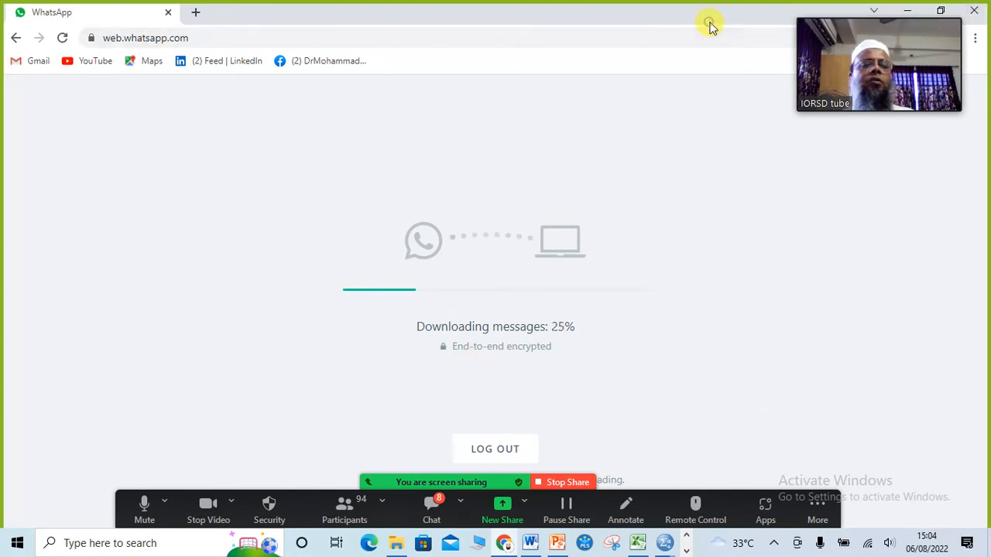
pyautogui.moveTo(877, 10); pyautogui.dragTo(878, 80)
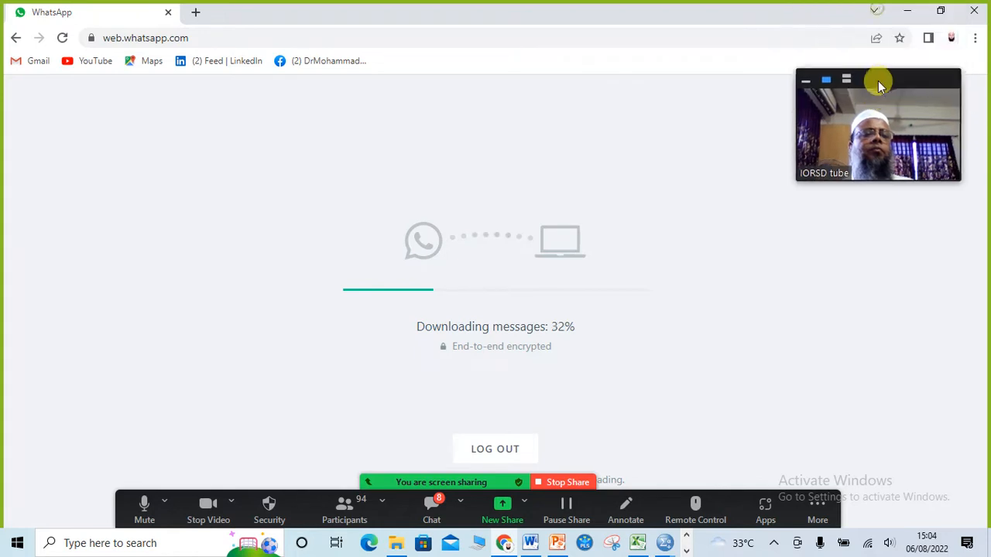
pyautogui.click(906, 11)
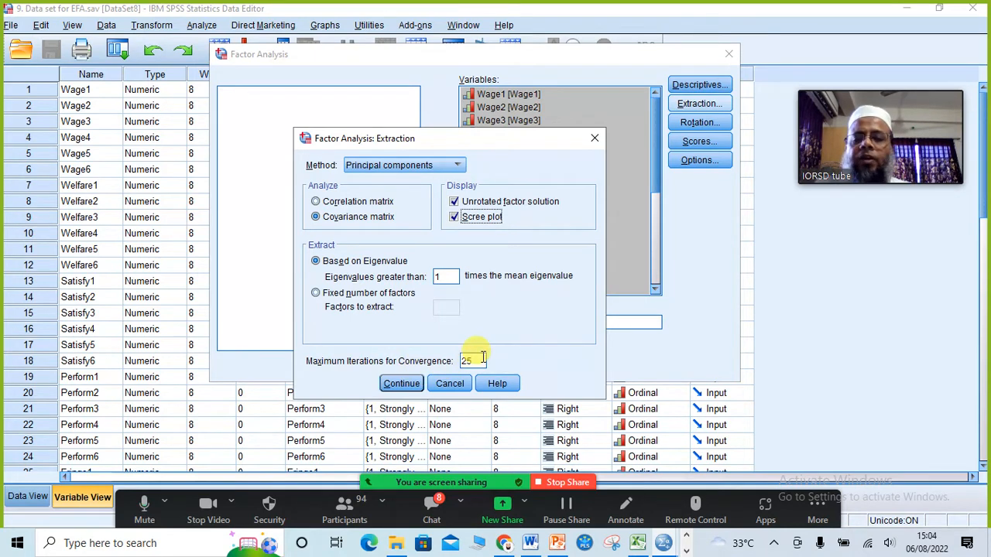
# Step: Accept the extraction settings and set the factor rotation method to Varimax
pyautogui.click(412, 384)
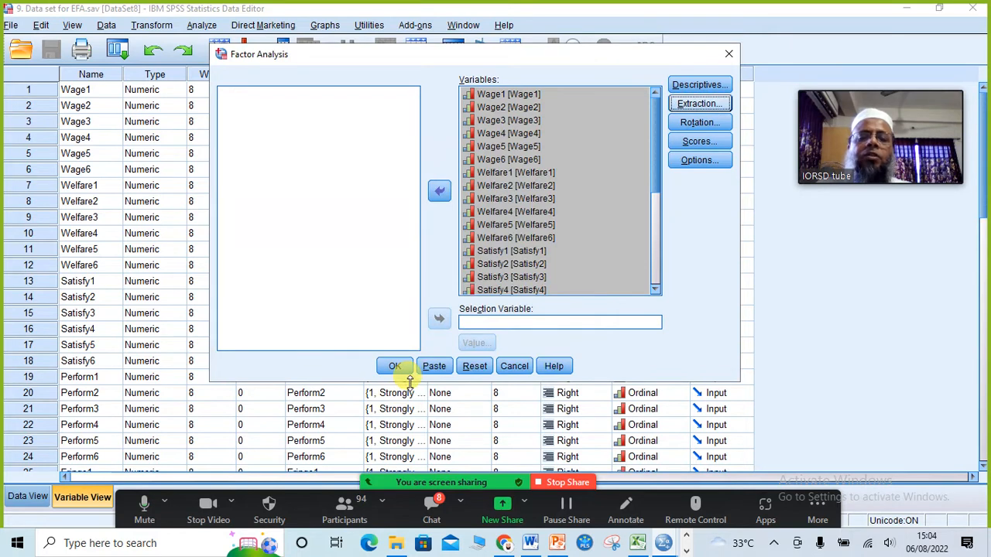
pyautogui.click(701, 123)
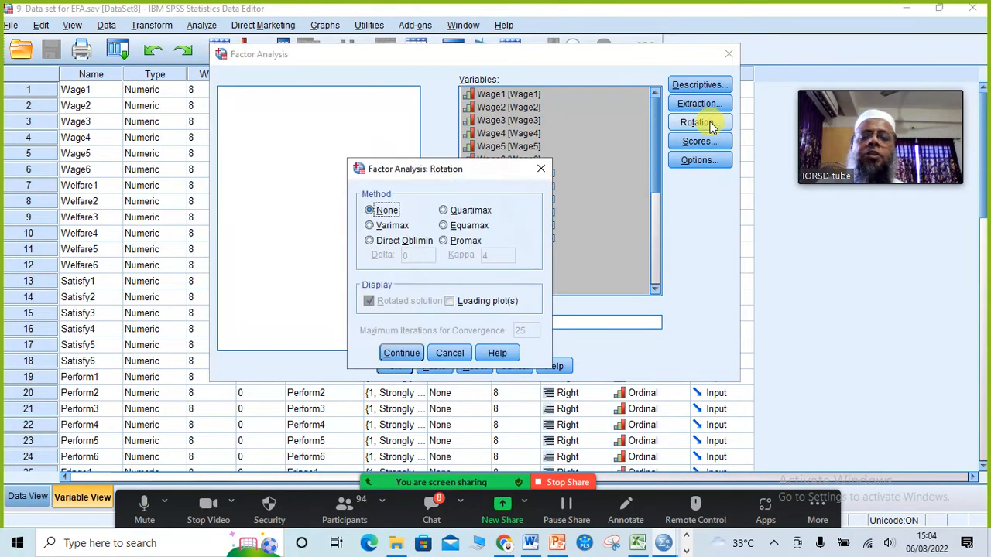
pyautogui.click(379, 228)
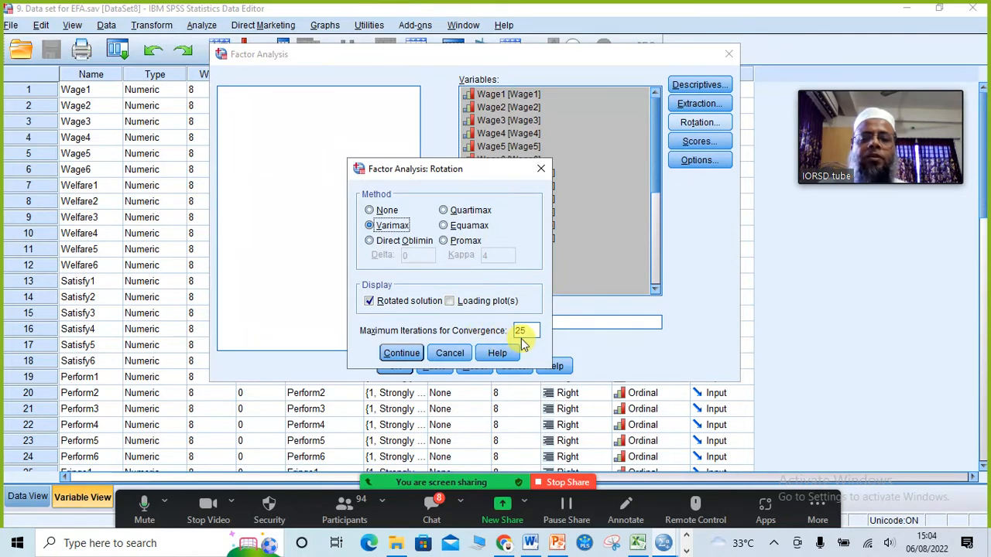
pyautogui.click(402, 354)
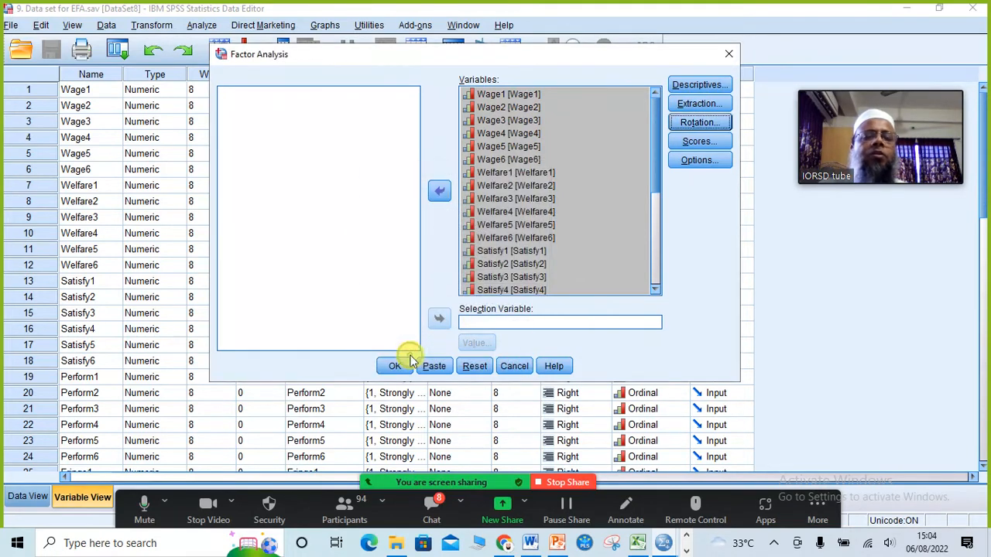
# Step: Sort the coefficients by size, suppress small coefficients with absolute values below .50, and recheck the rotation settings
pyautogui.click(692, 165)
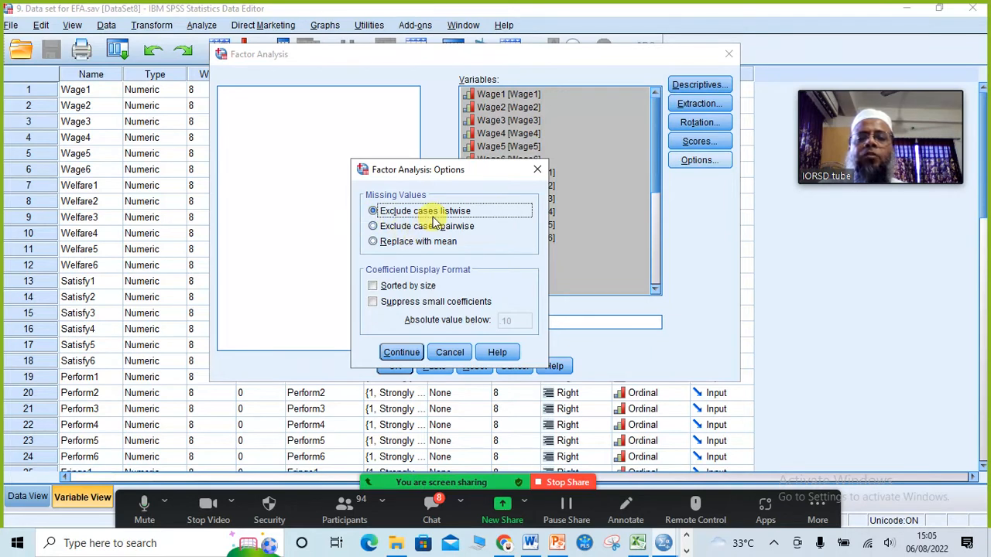
pyautogui.click(374, 287)
pyautogui.click(374, 302)
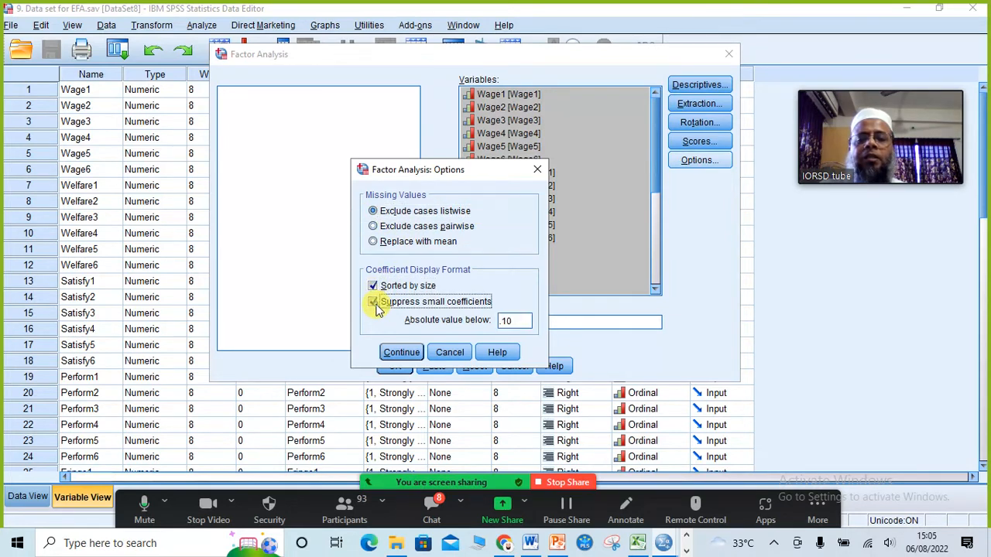
pyautogui.doubleClick(505, 320)
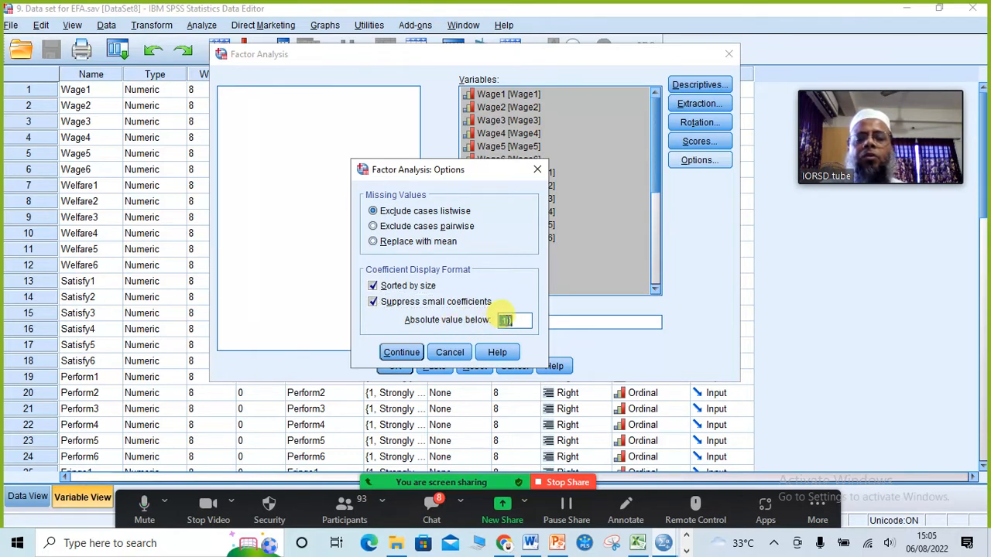
pyautogui.click(507, 319)
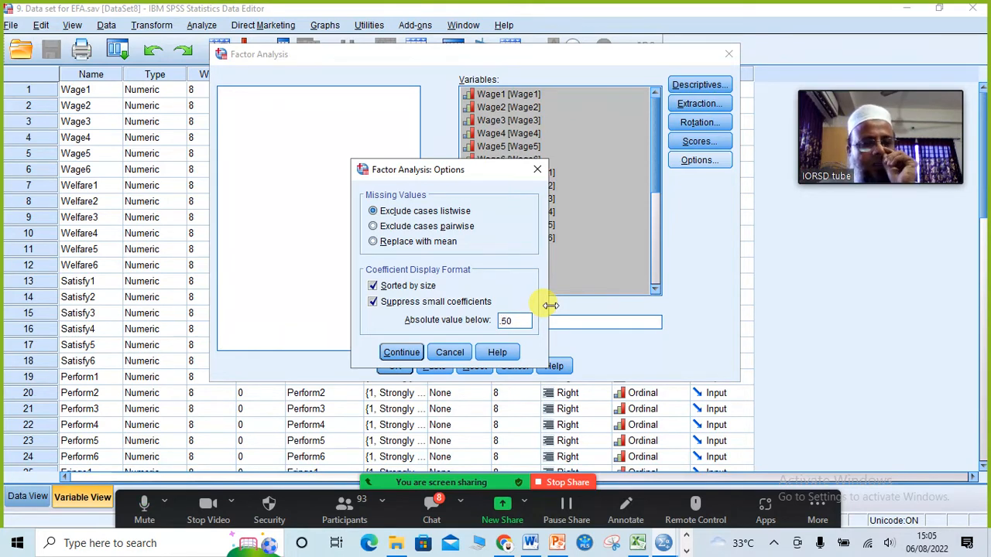
pyautogui.click(403, 353)
pyautogui.click(701, 124)
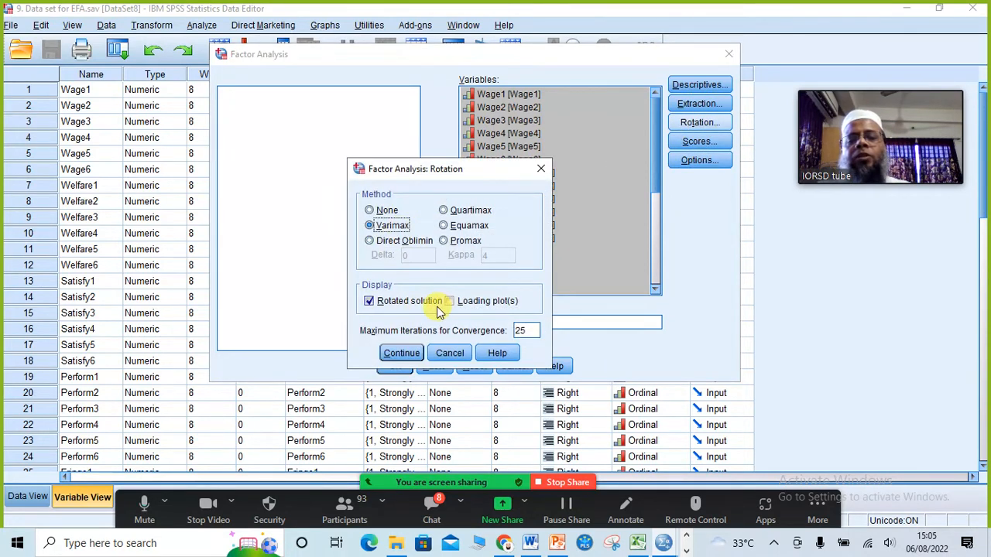
pyautogui.click(403, 353)
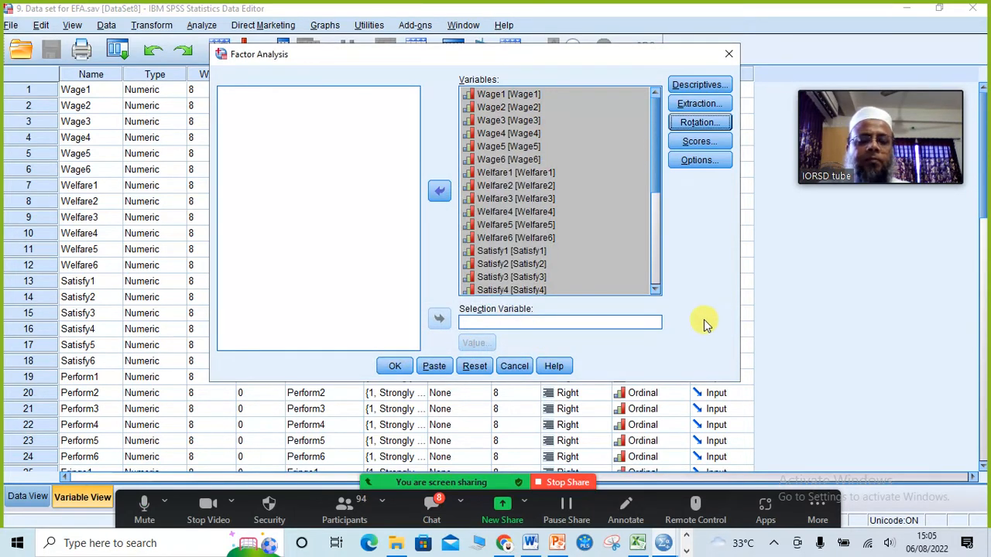
# Step: Switch to WhatsApp Web in Chrome and copy the e-mail address from the chat requesting the data sets
pyautogui.click(501, 538)
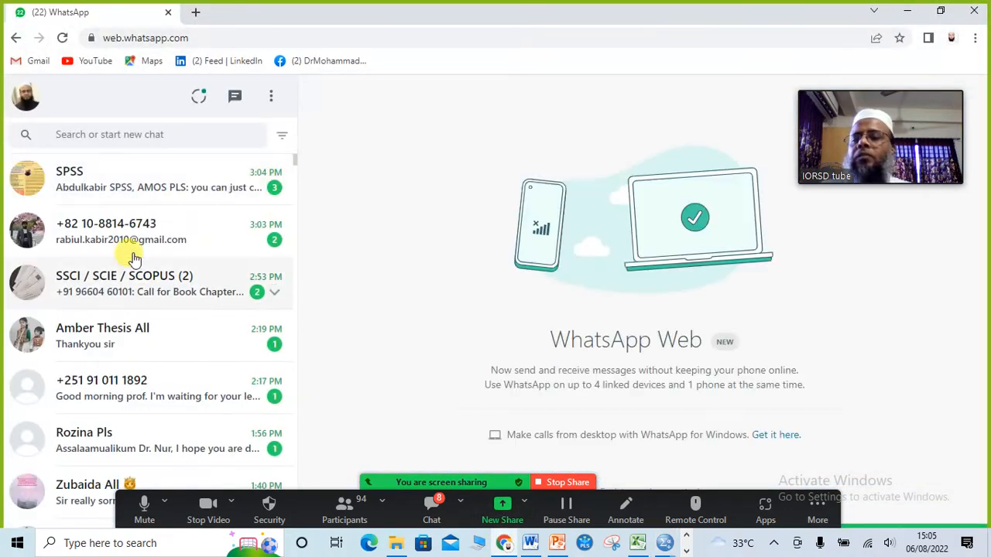
pyautogui.click(132, 242)
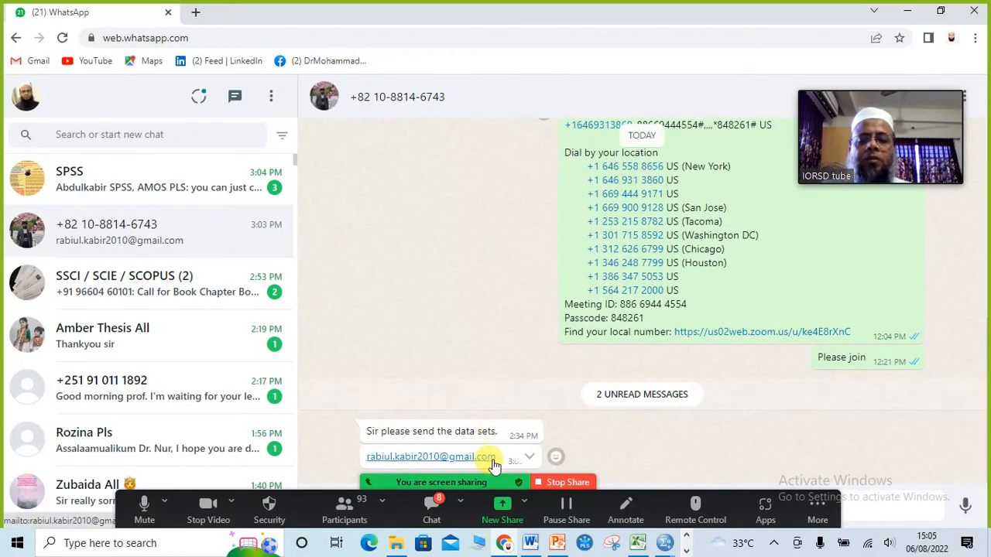
pyautogui.moveTo(496, 457); pyautogui.dragTo(389, 461)
pyautogui.rightClick(389, 460)
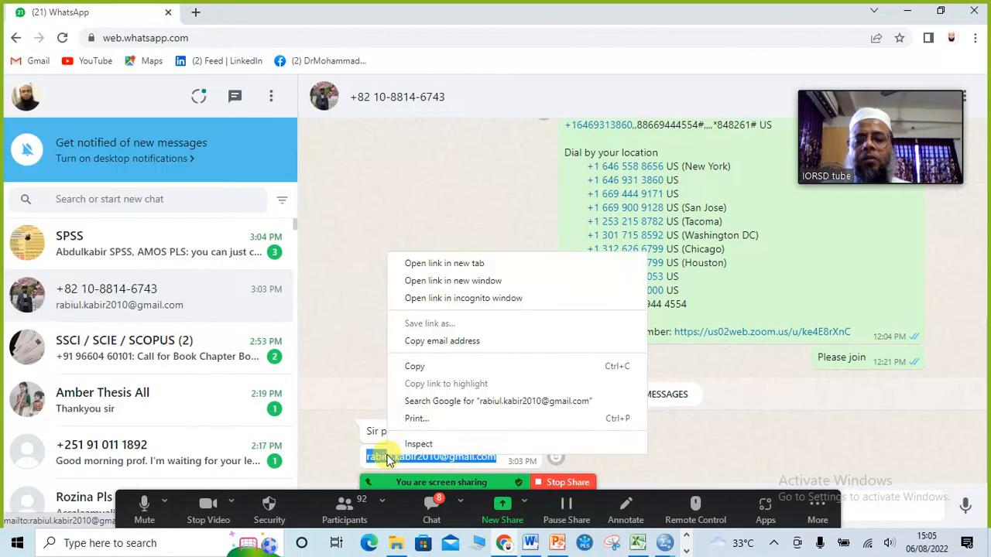
pyautogui.click(416, 369)
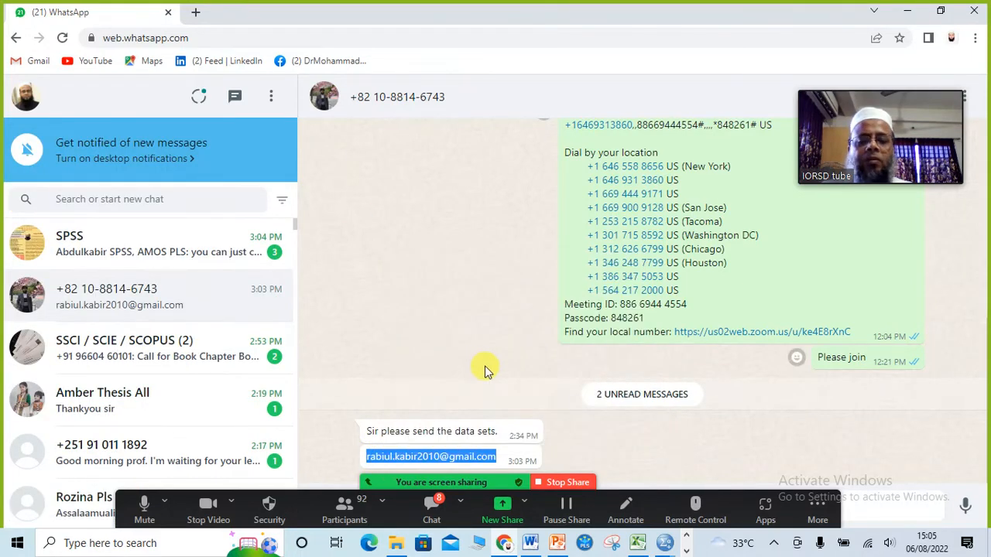
# Step: In a new browser tab, switch Google to the IORSD tube account and open its Gmail inbox
pyautogui.hotkey('ctrl', 't')
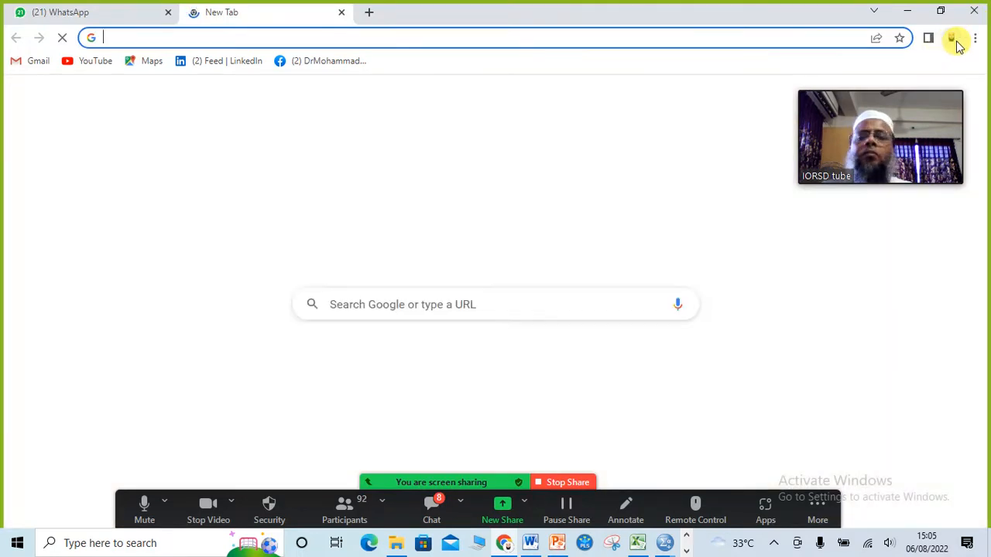
pyautogui.click(952, 39)
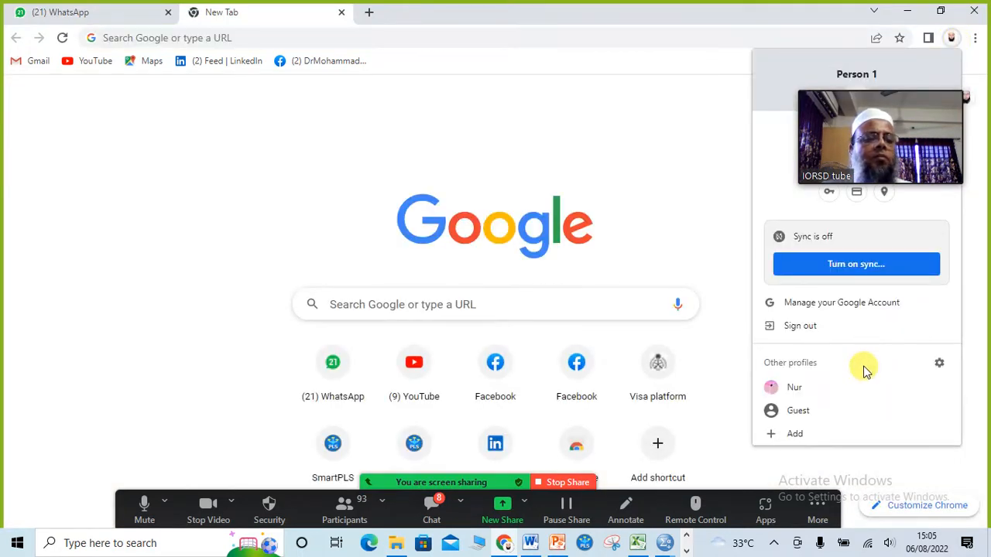
pyautogui.click(632, 174)
pyautogui.moveTo(851, 151)
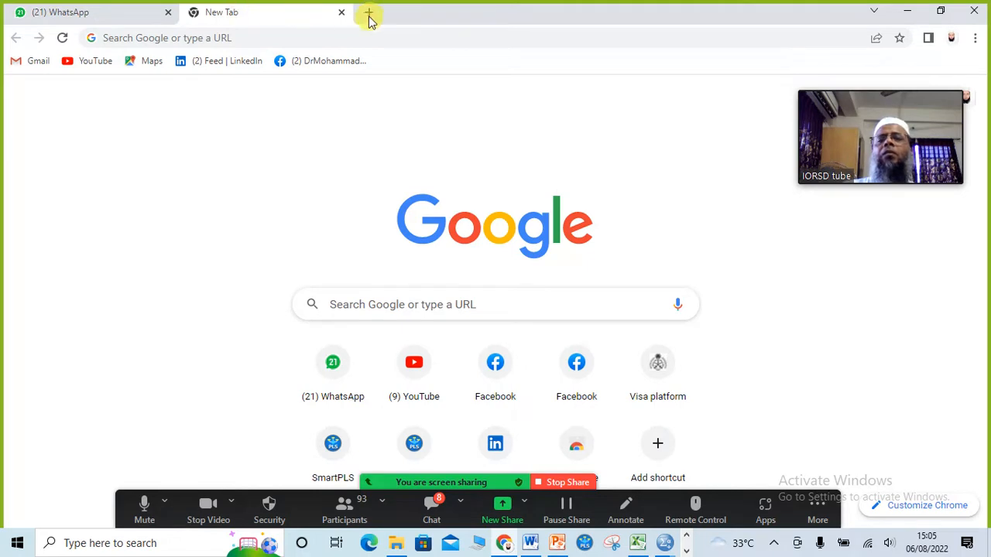
pyautogui.click(976, 106)
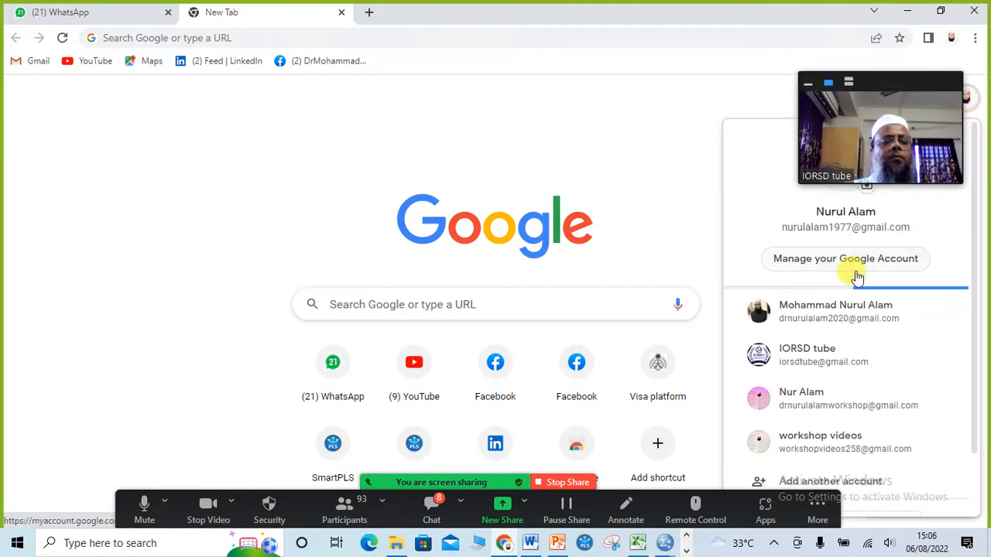
pyautogui.click(805, 350)
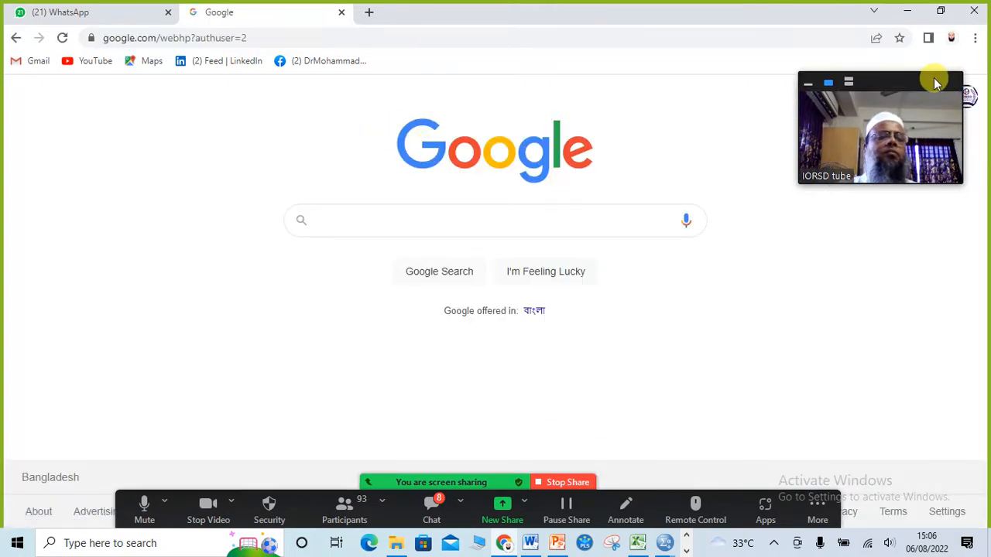
pyautogui.moveTo(933, 80); pyautogui.dragTo(644, 8)
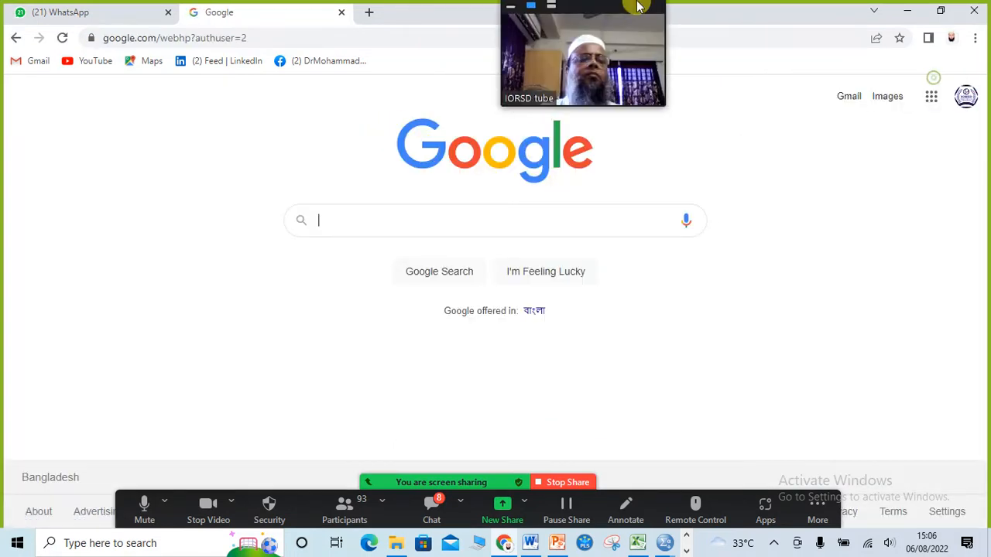
pyautogui.click(848, 99)
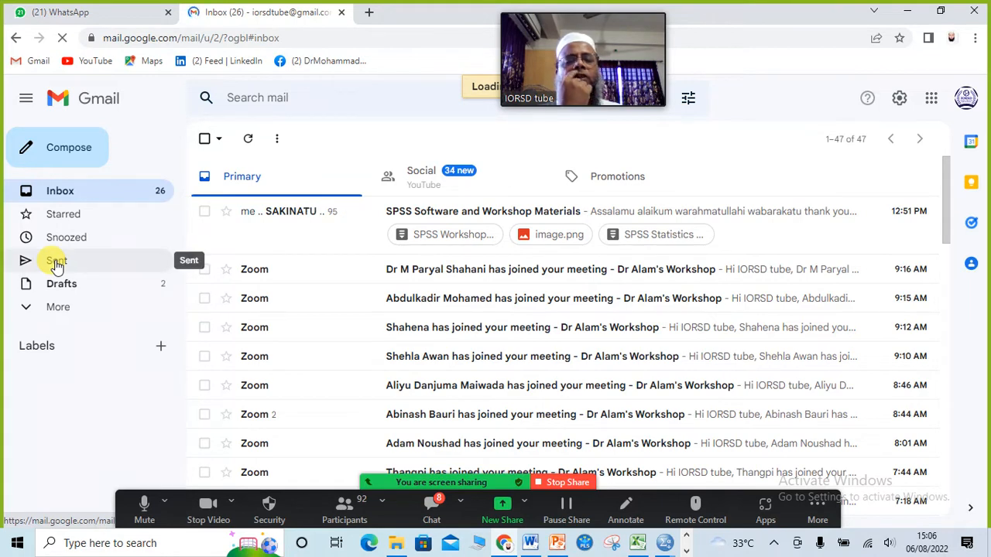
# Step: Forward the Aug 3 sent message "SPSS Software and Workshop Materials" and paste the participant's copied e-mail address as the recipient
pyautogui.click(56, 263)
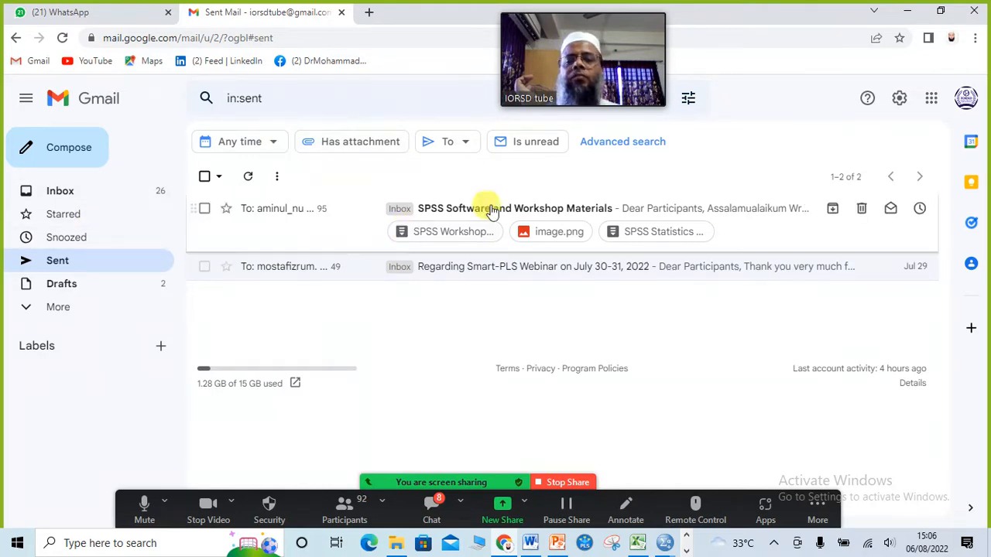
pyautogui.click(562, 208)
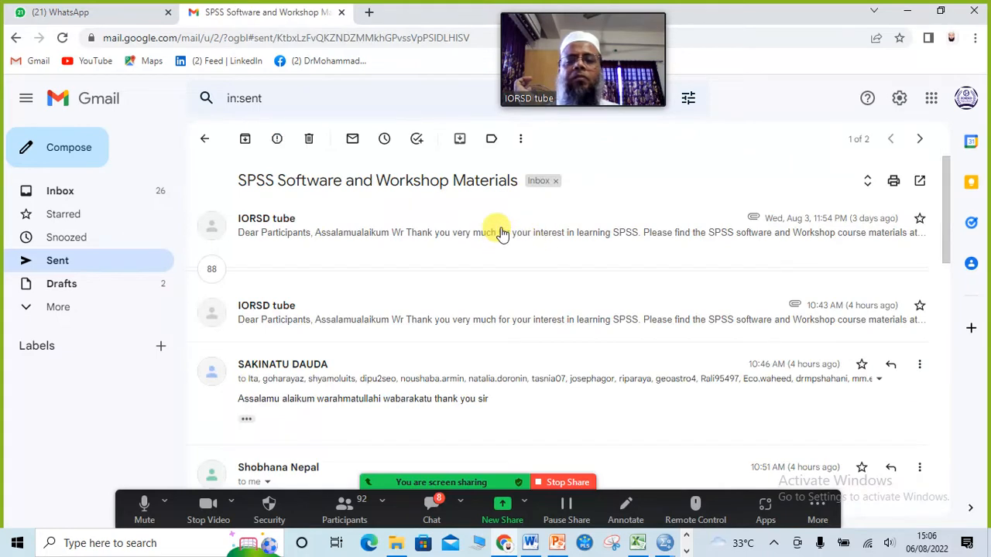
pyautogui.click(500, 230)
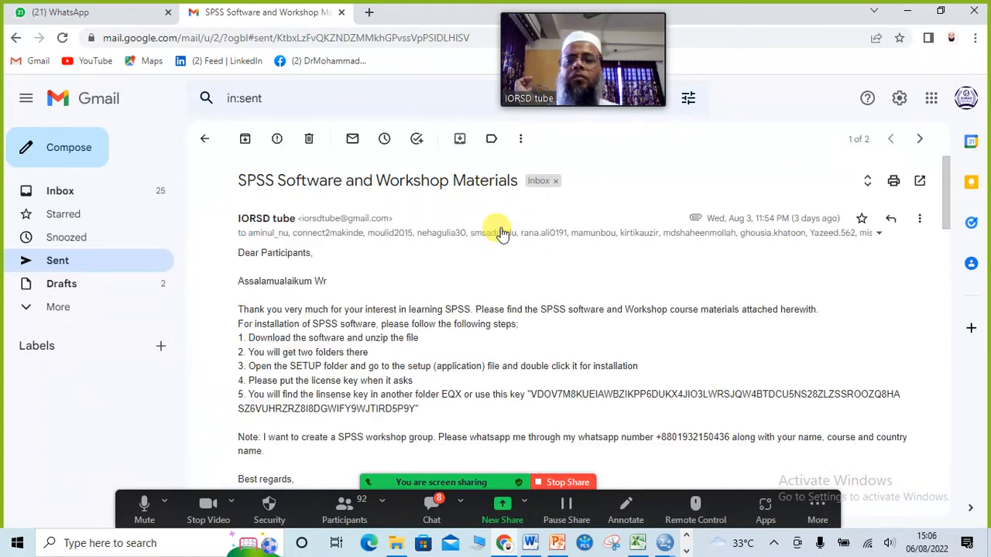
pyautogui.click(919, 219)
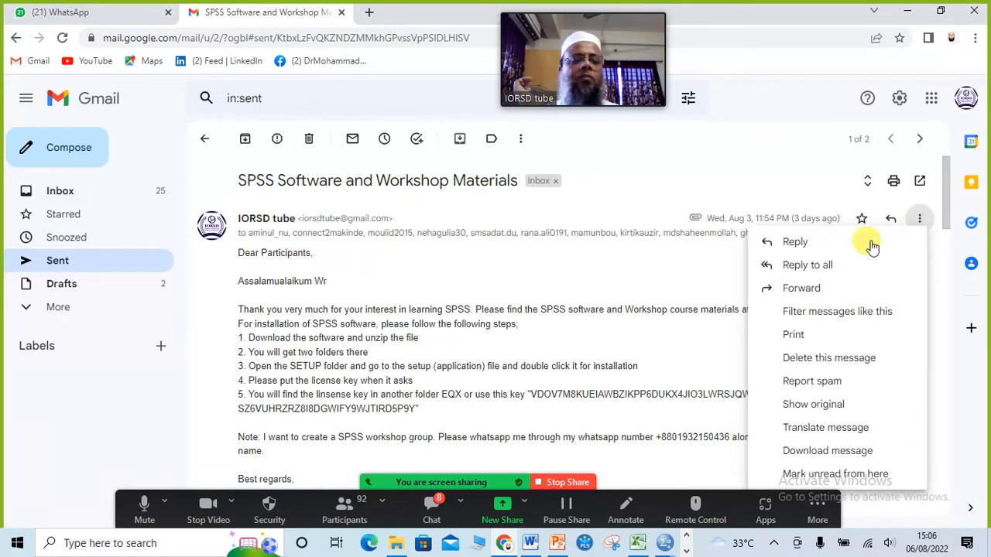
pyautogui.click(809, 288)
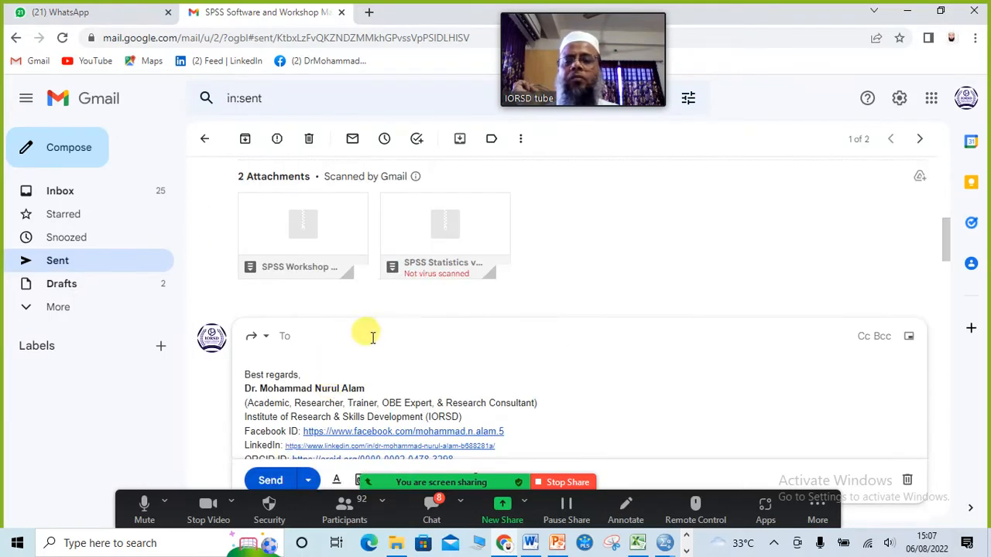
pyautogui.hotkey('ctrl', 'v')
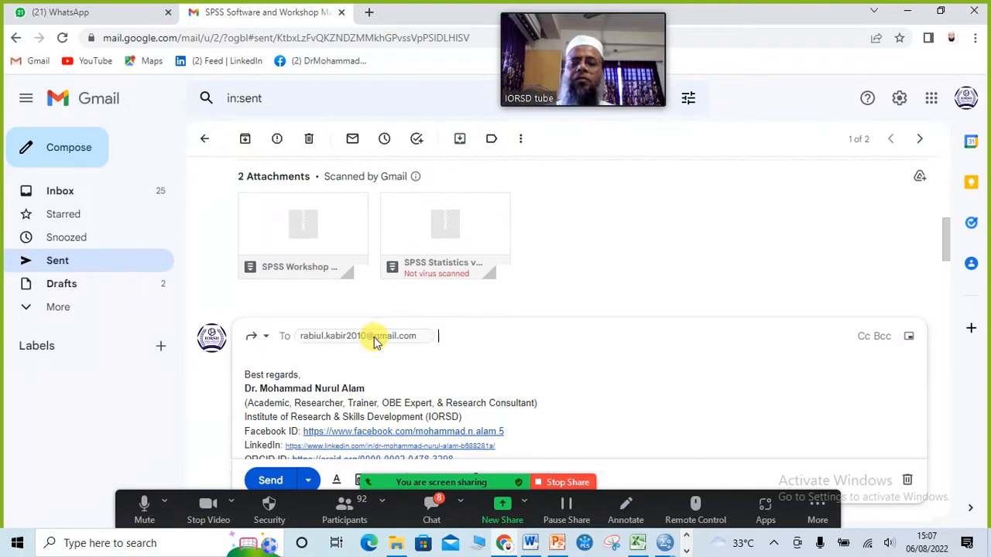
# Step: Delete the signature and forwarded-message header with its recipient list above "Dear Participants", and send the message
pyautogui.click(545, 377)
pyautogui.scroll(-2, 511, 325)
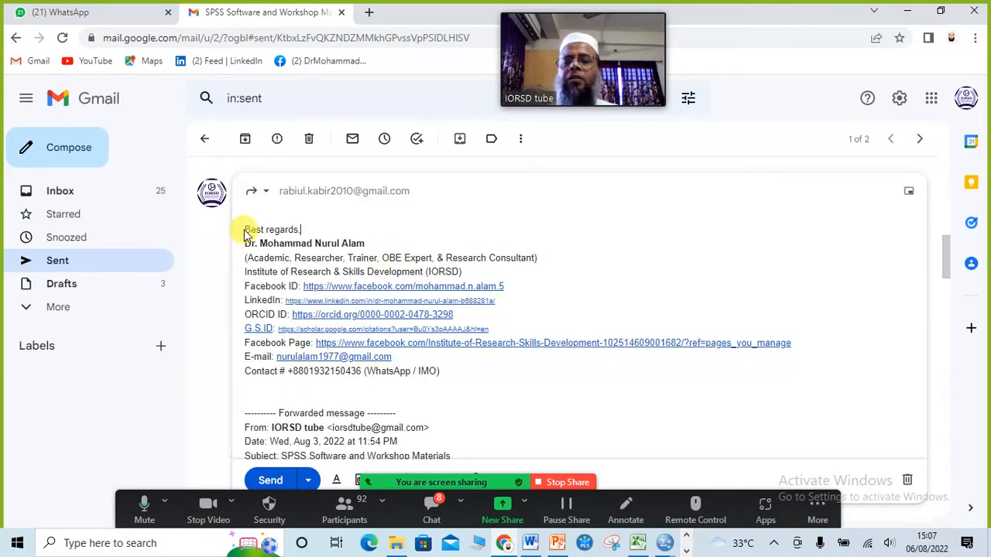
pyautogui.moveTo(245, 229)
pyautogui.mouseDown()
pyautogui.moveTo(410, 425)
pyautogui.moveTo(504, 480)
pyautogui.moveTo(526, 539)
pyautogui.moveTo(519, 265)
pyautogui.moveTo(533, 302)
pyautogui.mouseUp()
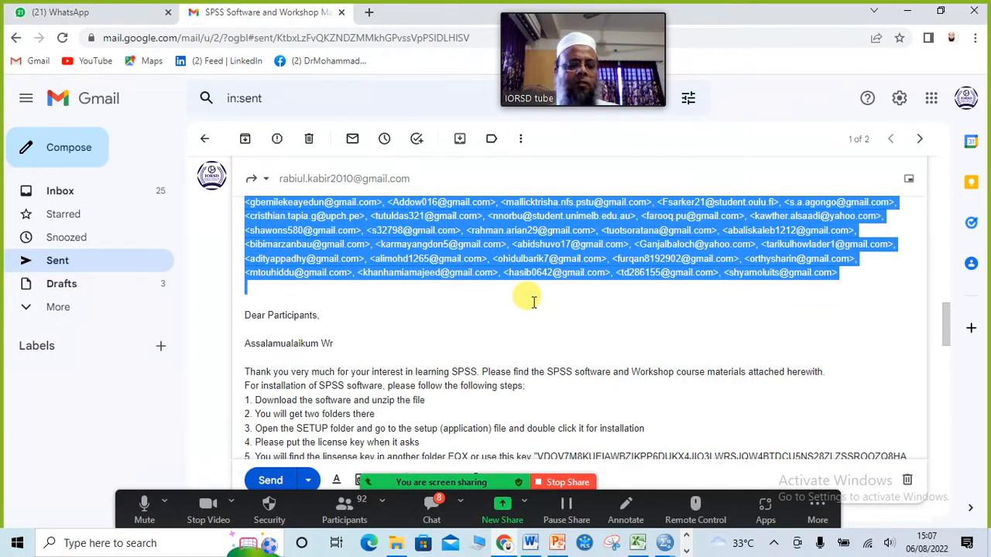
pyautogui.press('BackSpace')
pyautogui.press('BackSpace')
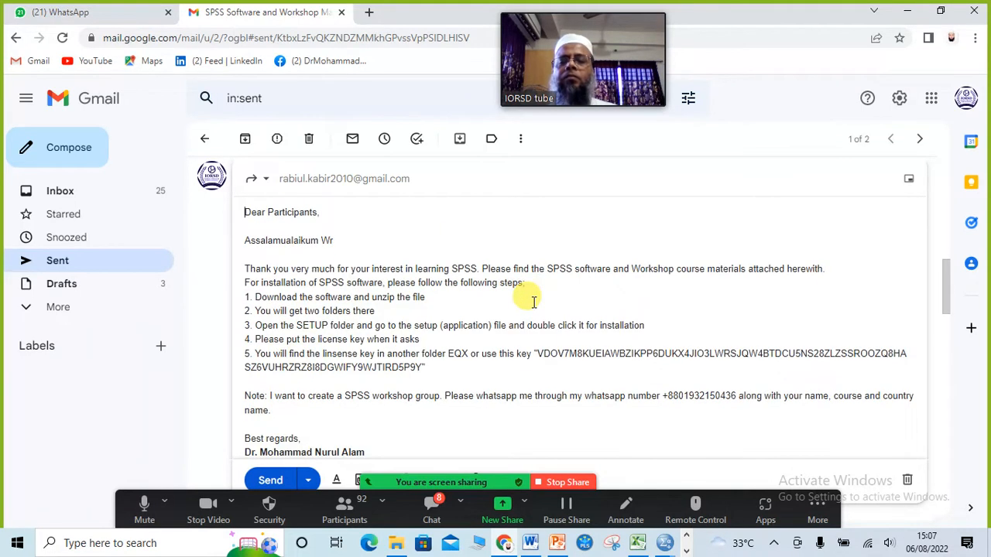
pyautogui.click(282, 479)
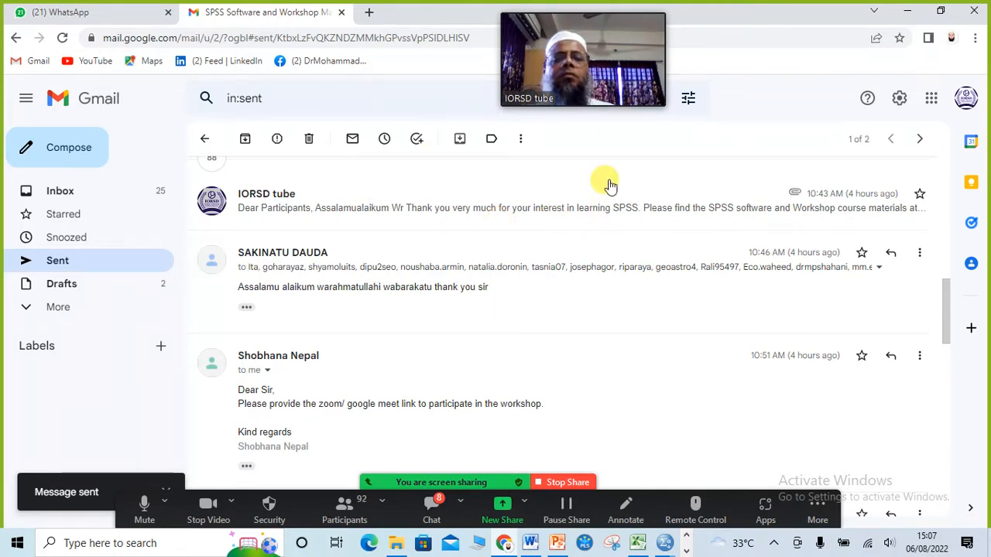
# Step: Move the Zoom video thumbnail aside and minimize Chrome to return to the Factor Analysis dialog in SPSS
pyautogui.moveTo(513, 13)
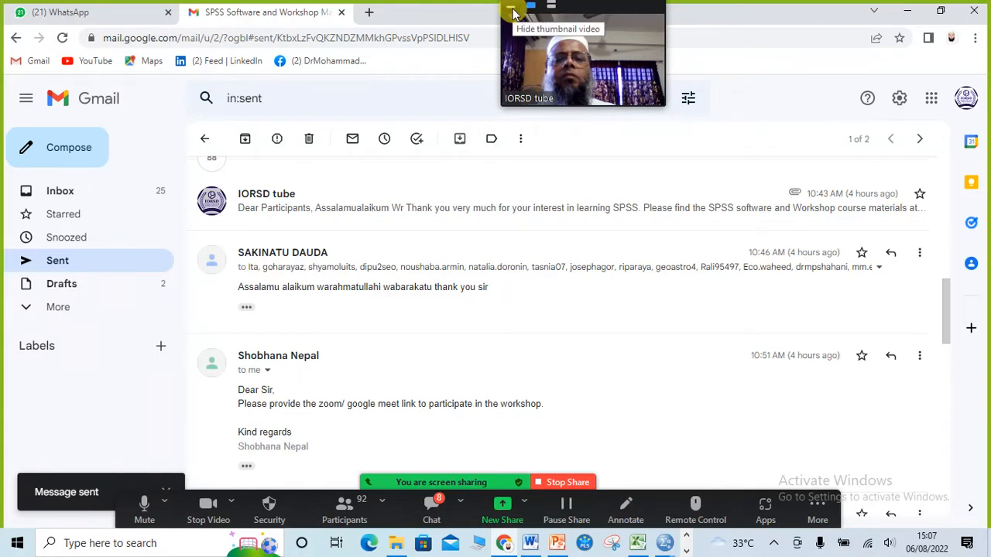
pyautogui.moveTo(589, 14); pyautogui.dragTo(781, 17)
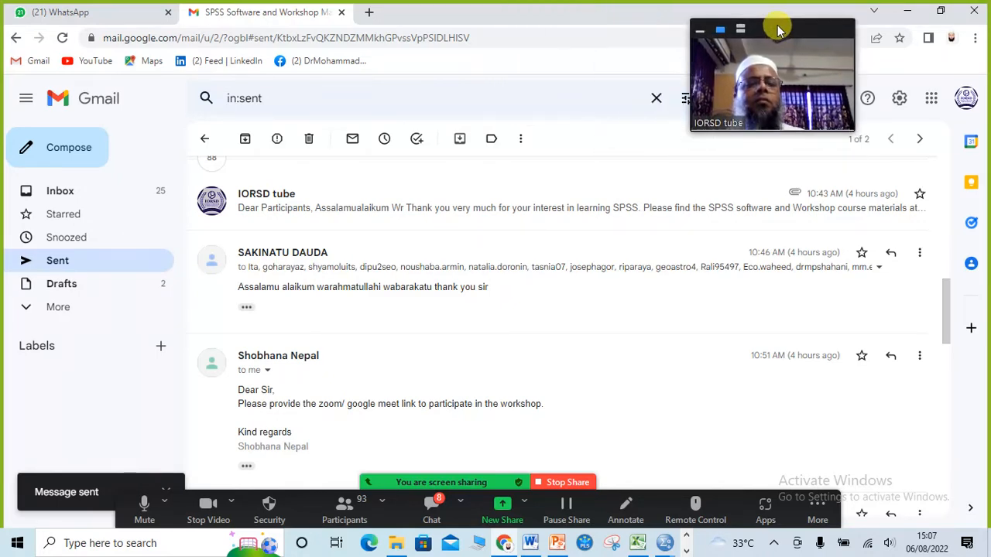
pyautogui.click(911, 13)
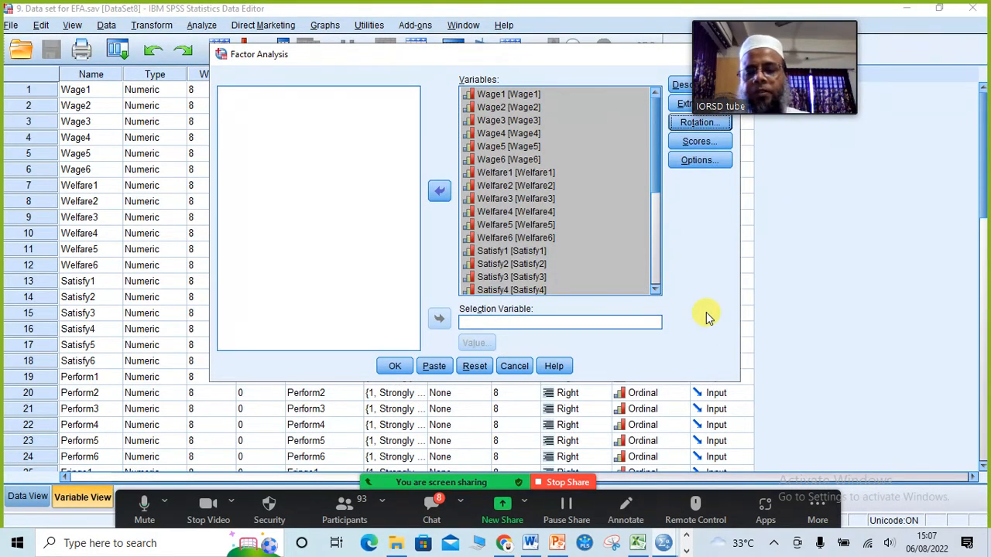
# Step: Mute the participant whose microphone is on in the Zoom participants list, and minimize the list
pyautogui.click(342, 504)
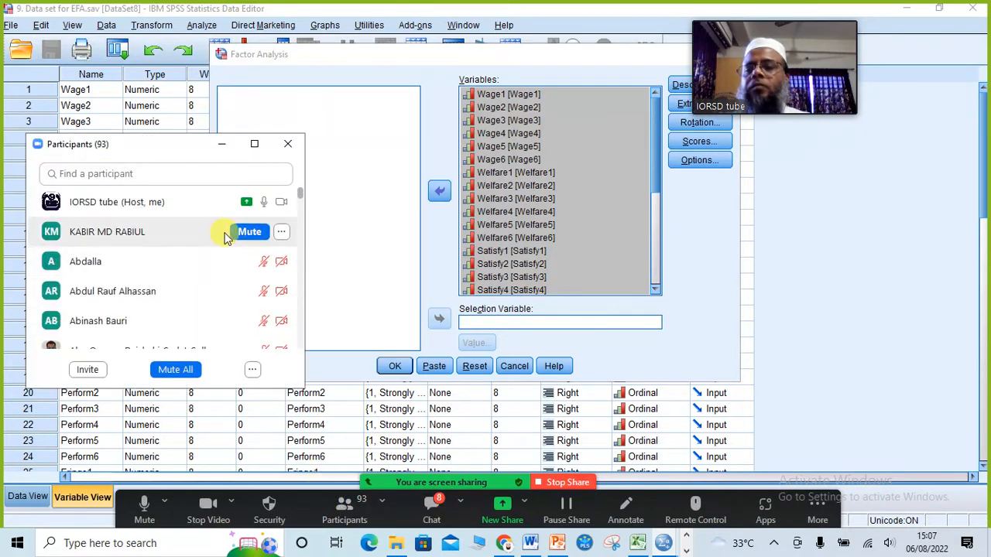
pyautogui.click(246, 233)
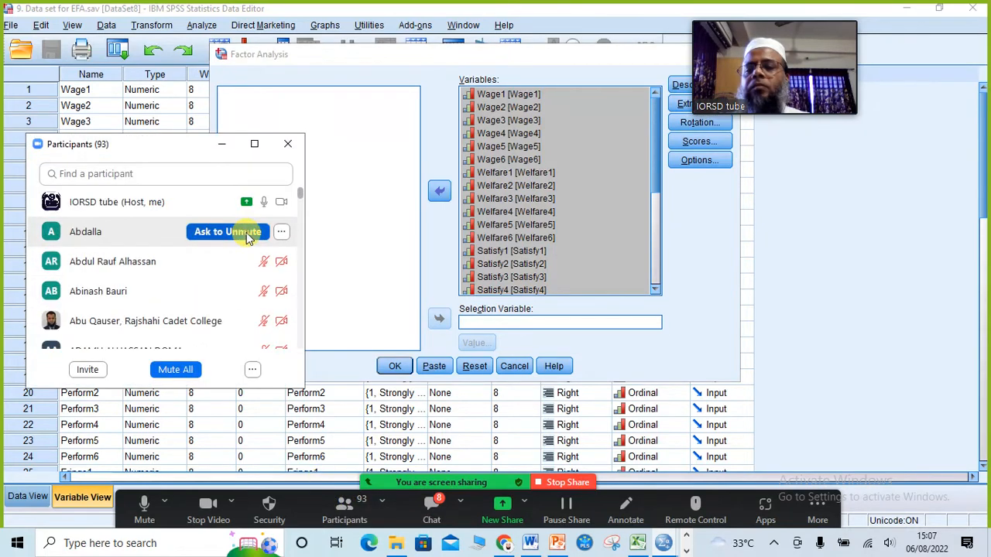
pyautogui.click(225, 148)
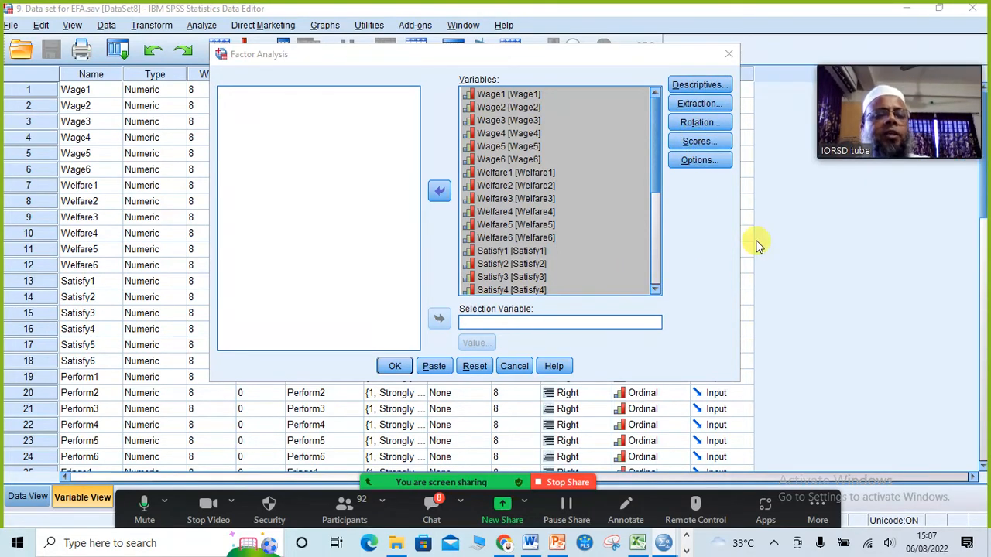
# Step: Recheck the descriptives, extraction, rotation and options settings, accept each of them, and run the factor analysis
pyautogui.click(683, 91)
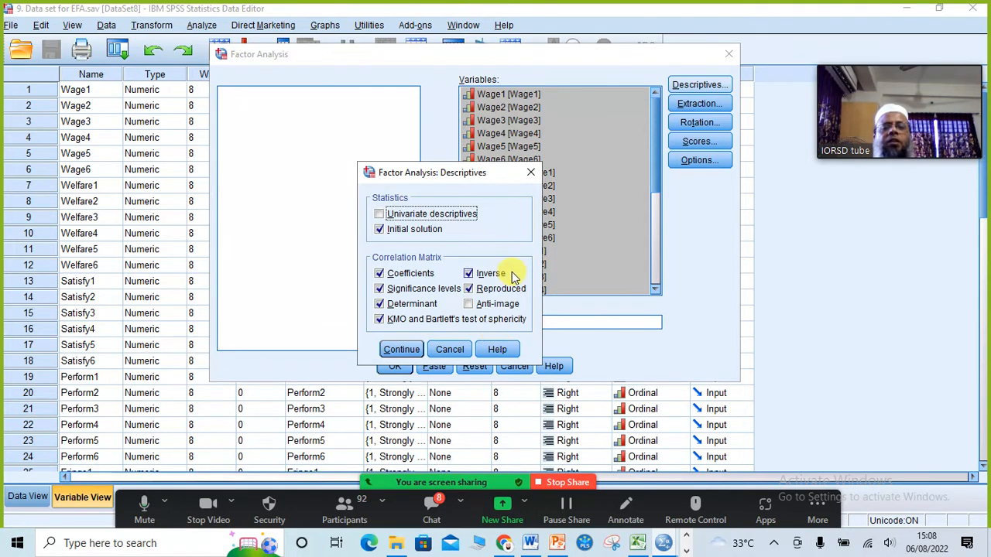
pyautogui.click(404, 349)
pyautogui.click(699, 104)
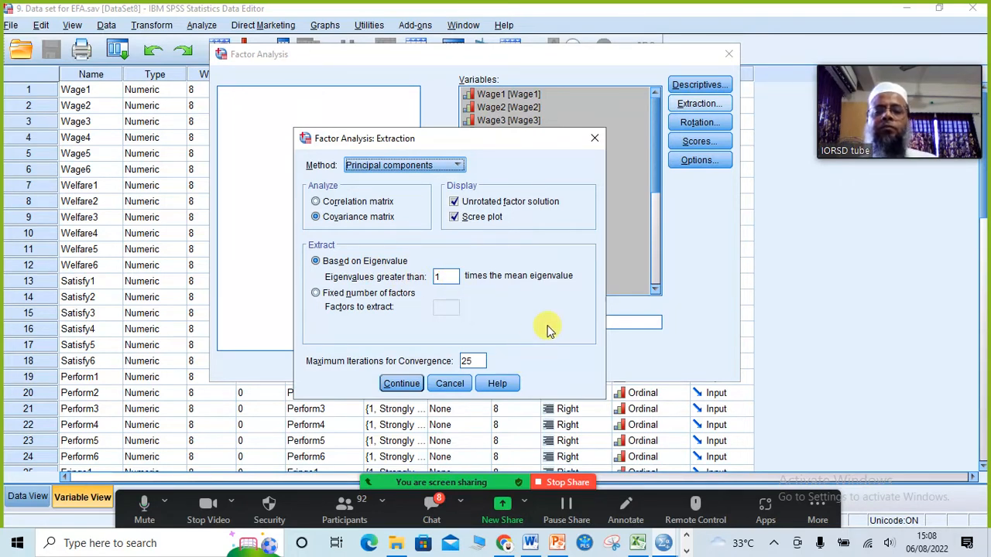
pyautogui.click(401, 383)
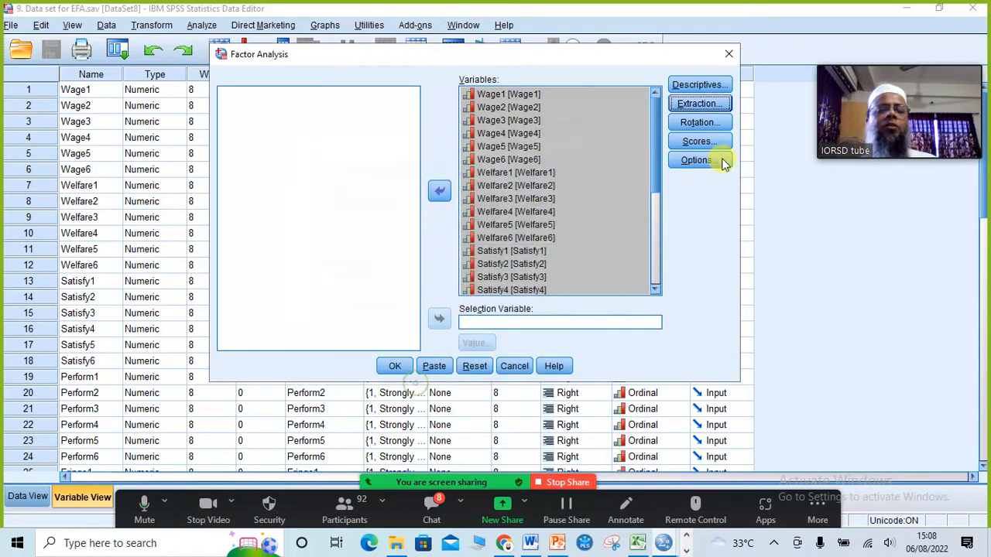
pyautogui.click(697, 122)
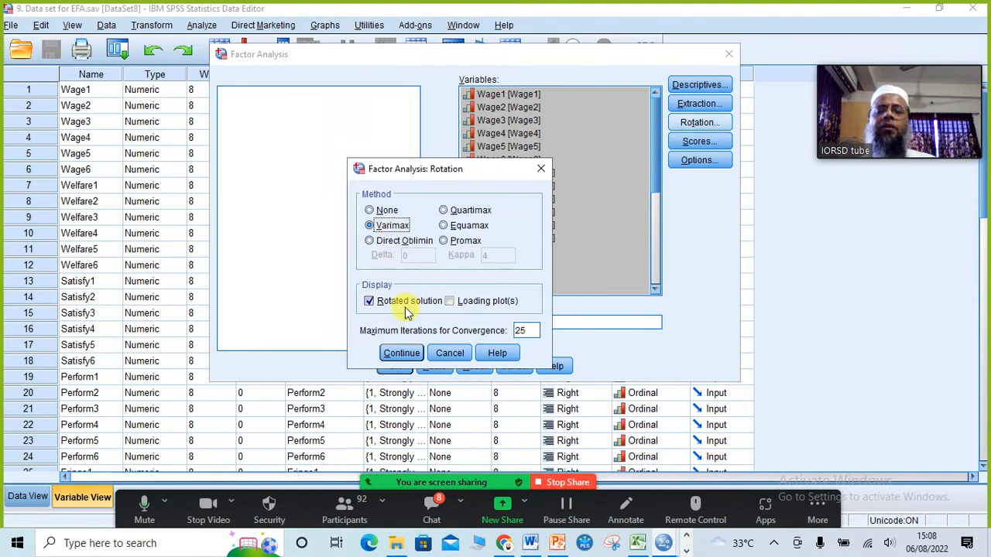
pyautogui.click(401, 353)
pyautogui.click(696, 162)
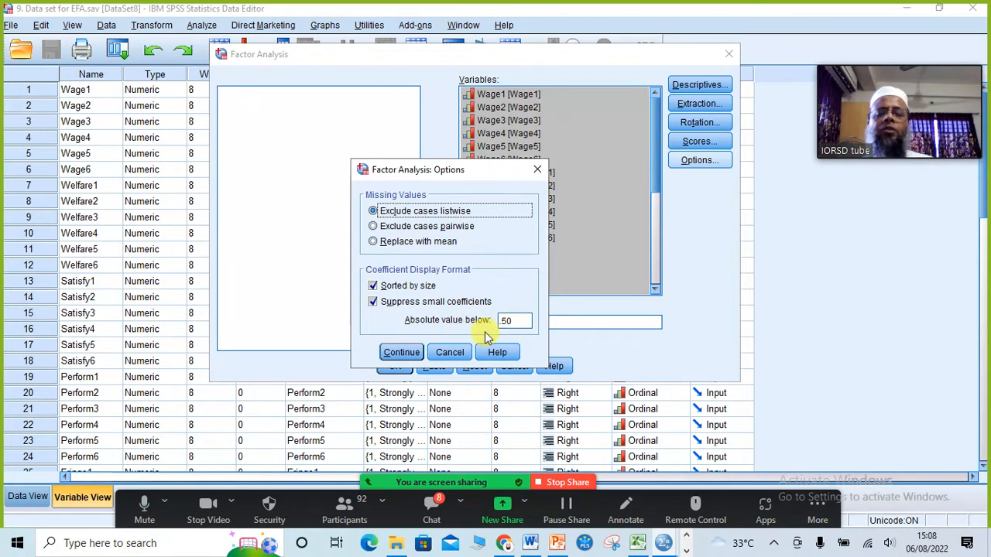
pyautogui.click(395, 353)
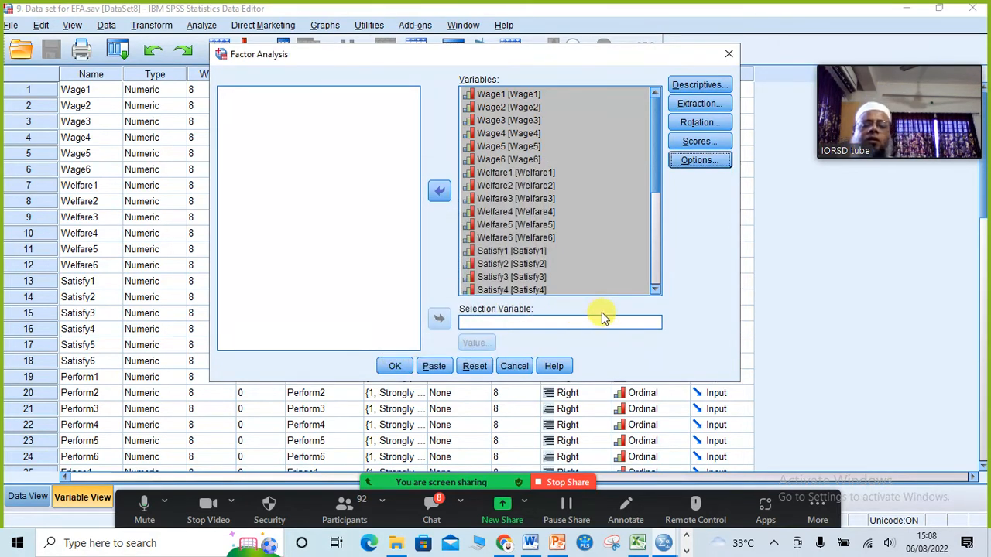
pyautogui.click(396, 367)
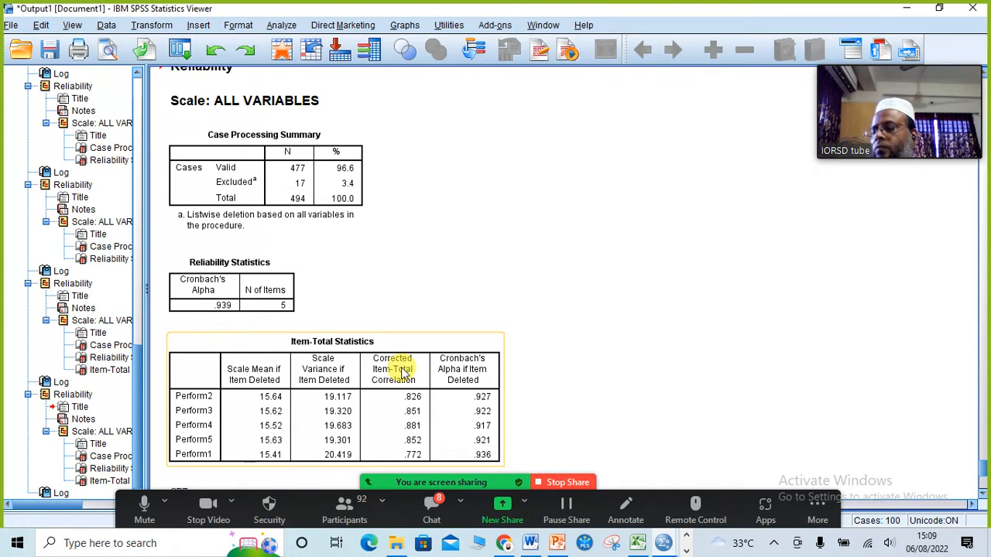
# Step: Look through the factor analysis output, from the syntax log to the Component Transformation Matrix and back to KMO and Bartlett's Test
pyautogui.scroll(-5, 400, 370)
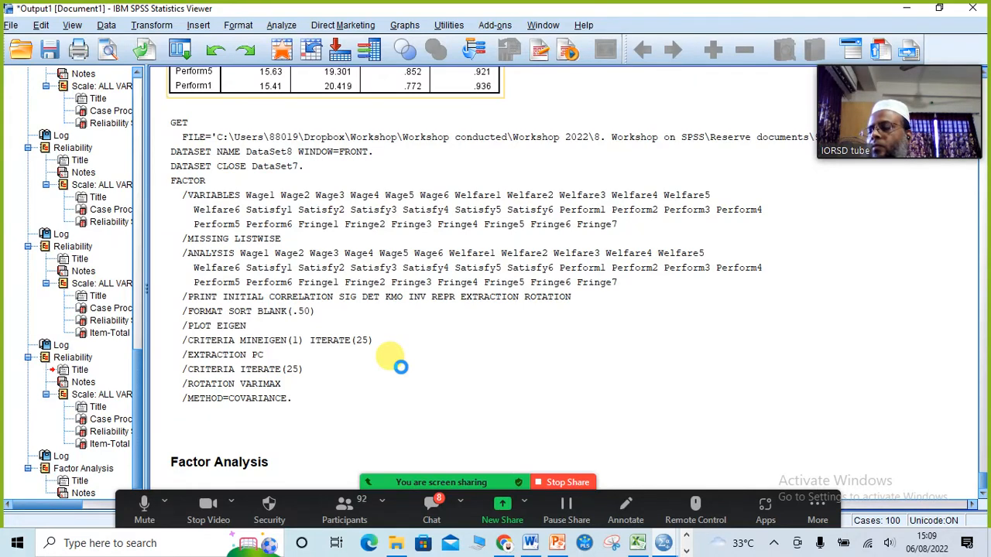
pyautogui.scroll(-15, 400, 367)
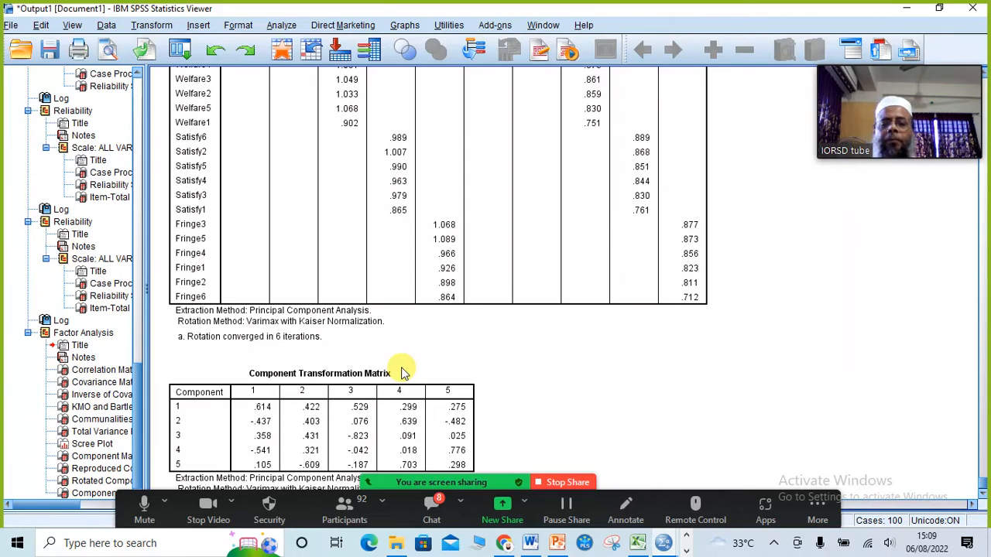
pyautogui.scroll(5, 731, 350)
pyautogui.scroll(-6, 741, 343)
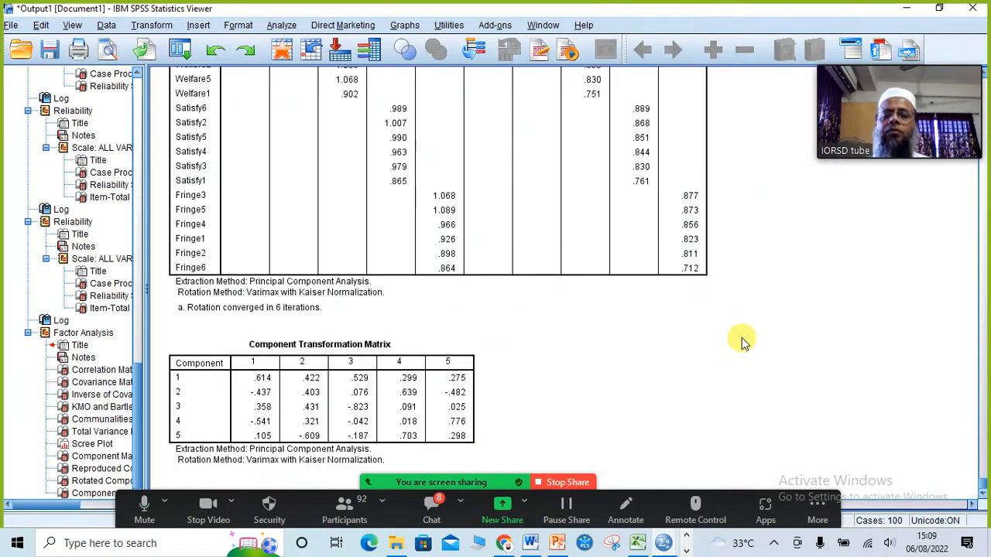
pyautogui.scroll(20, 744, 333)
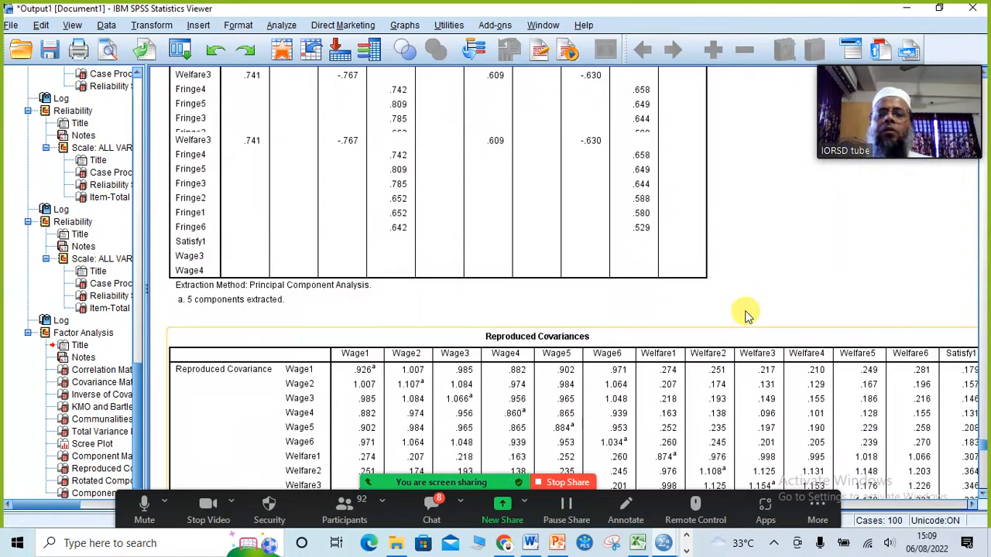
pyautogui.scroll(15, 746, 314)
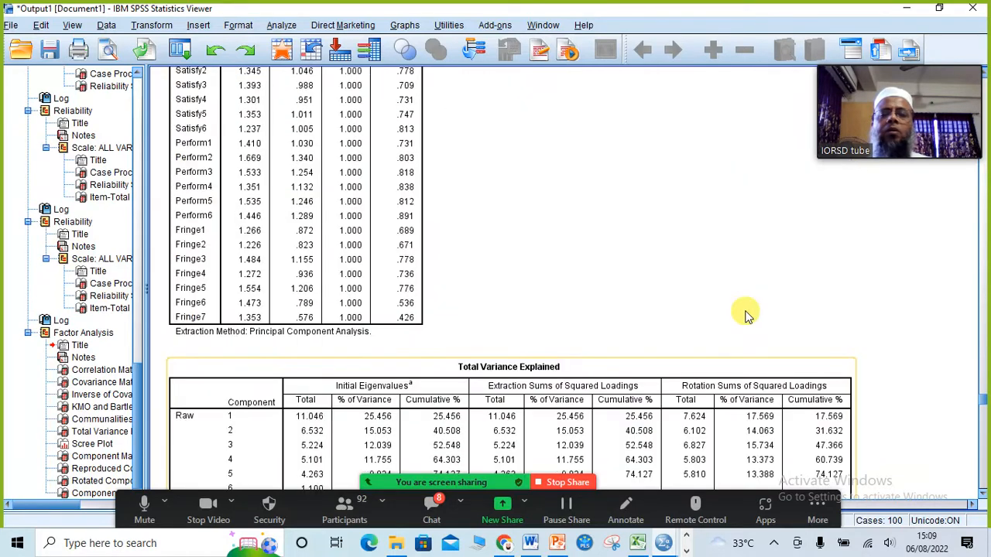
pyautogui.scroll(5, 745, 314)
pyautogui.scroll(-6, 745, 314)
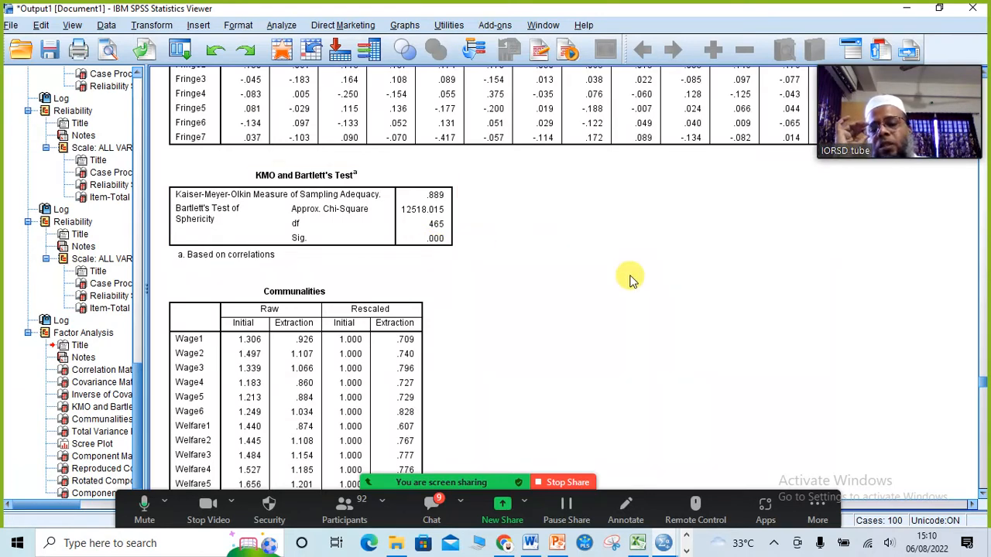
# Step: Examine the Communalities table's raw and rescaled extraction values for all items, from Wage1 to Fringe7
pyautogui.scroll(-5, 630, 265)
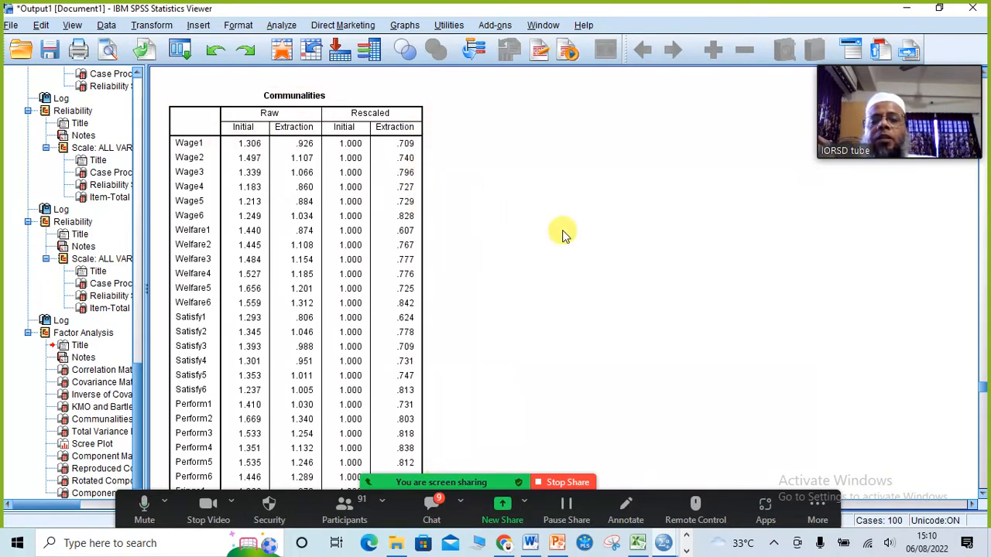
pyautogui.scroll(5, 563, 235)
pyautogui.scroll(-5, 563, 235)
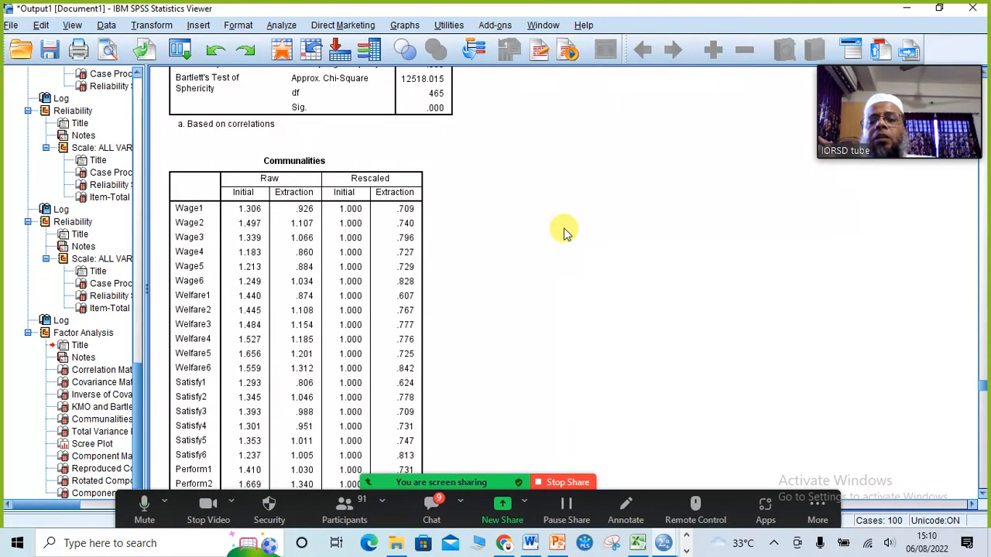
pyautogui.click(328, 167)
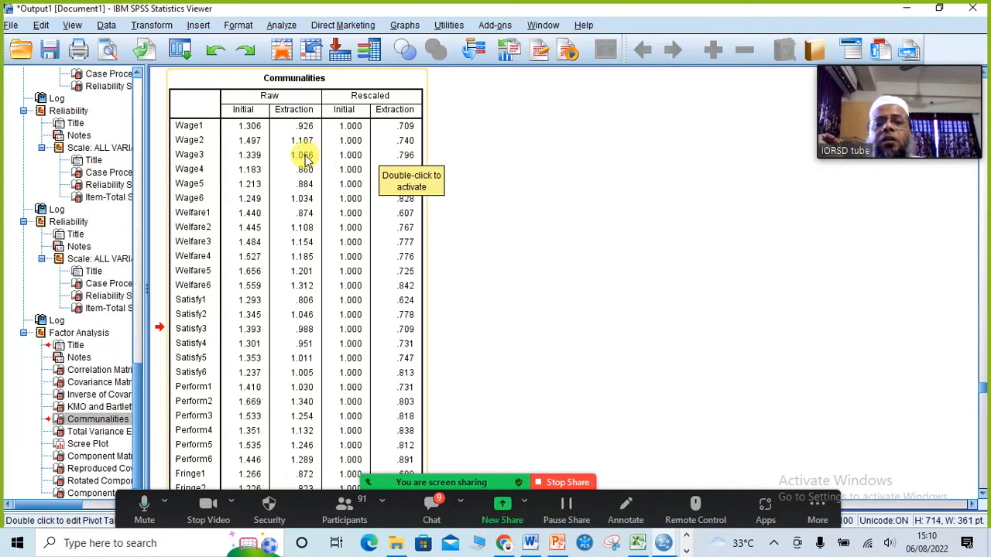
pyautogui.click(585, 285)
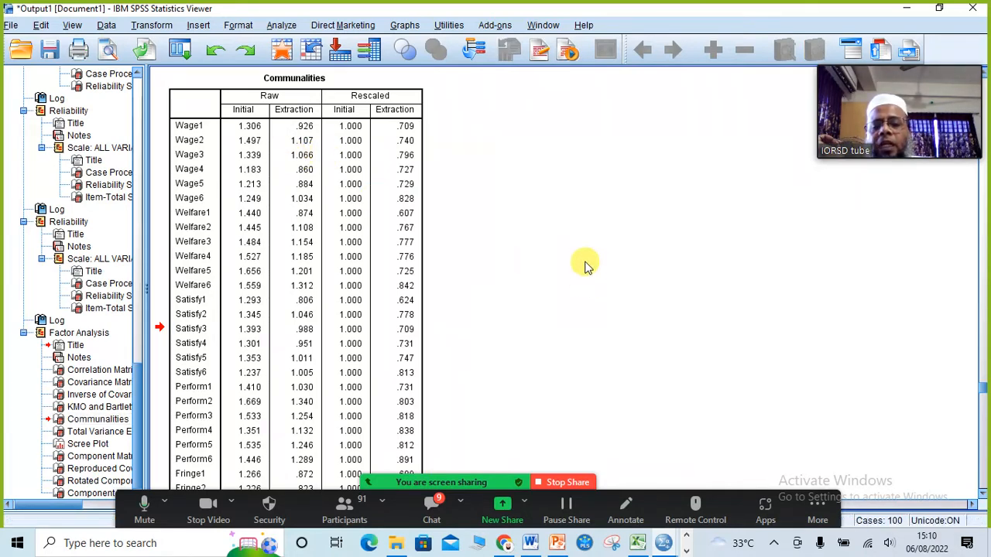
pyautogui.scroll(-5, 584, 275)
pyautogui.scroll(1, 585, 266)
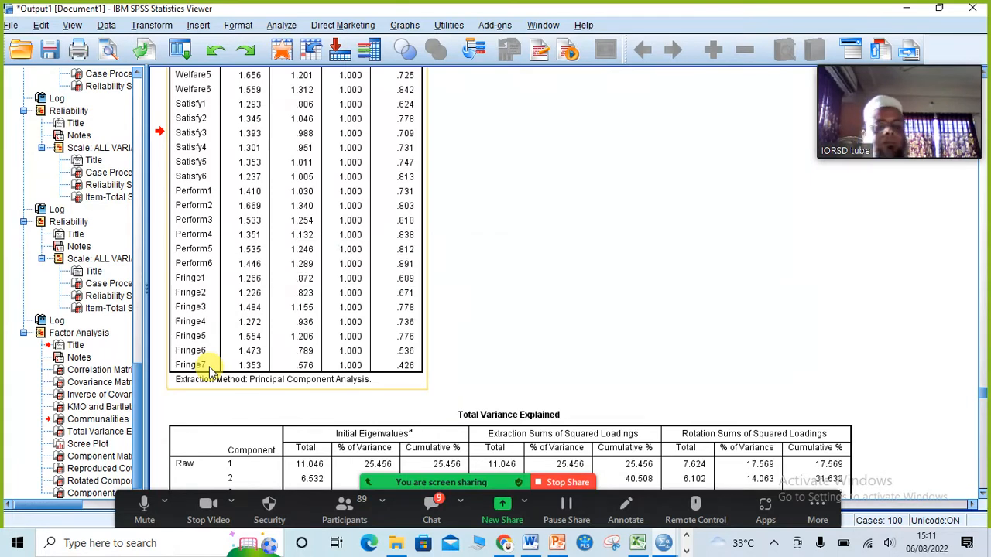
pyautogui.click(533, 353)
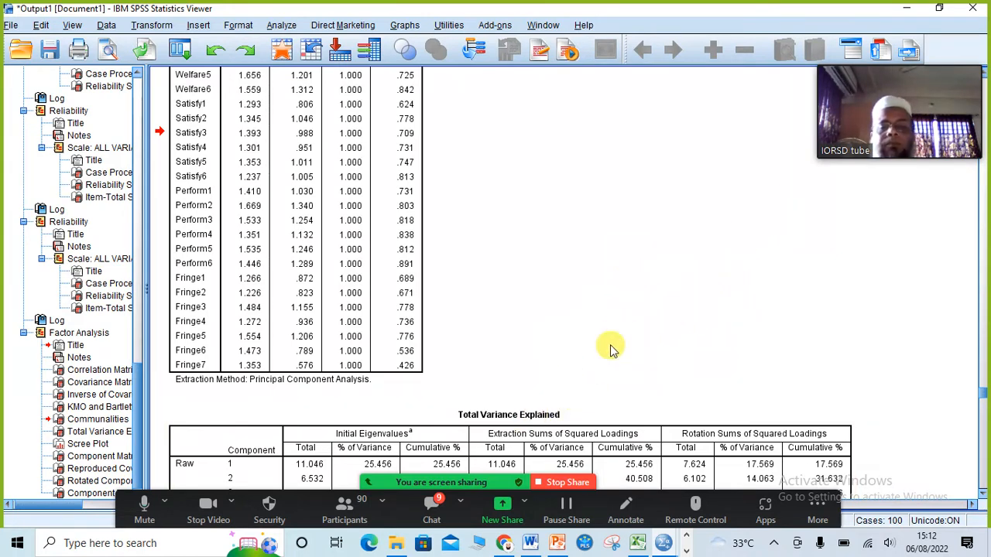
# Step: Examine the last Communalities rows down to Fringe7 and the Total Variance Explained table for the raw components
pyautogui.scroll(3, 639, 317)
pyautogui.scroll(-3, 641, 318)
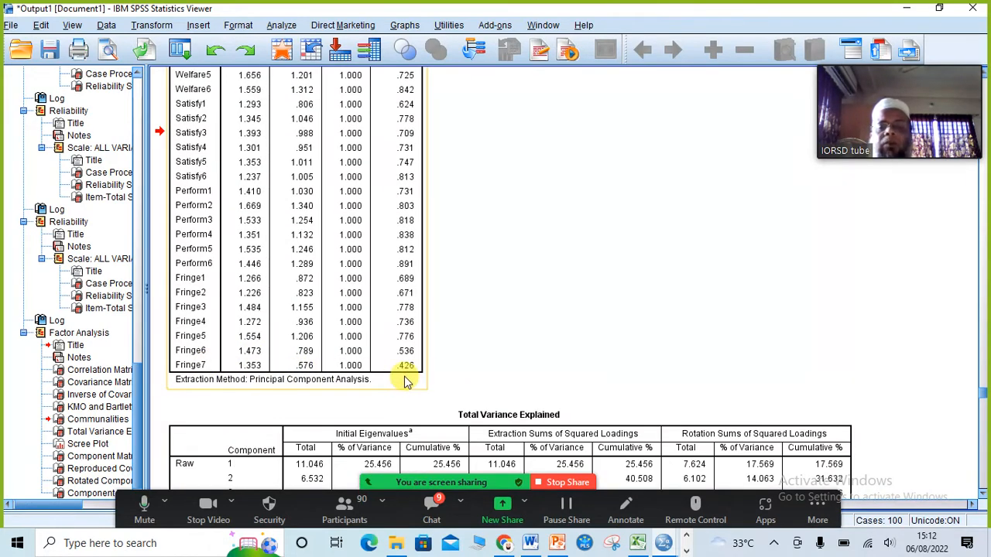
pyautogui.click(482, 366)
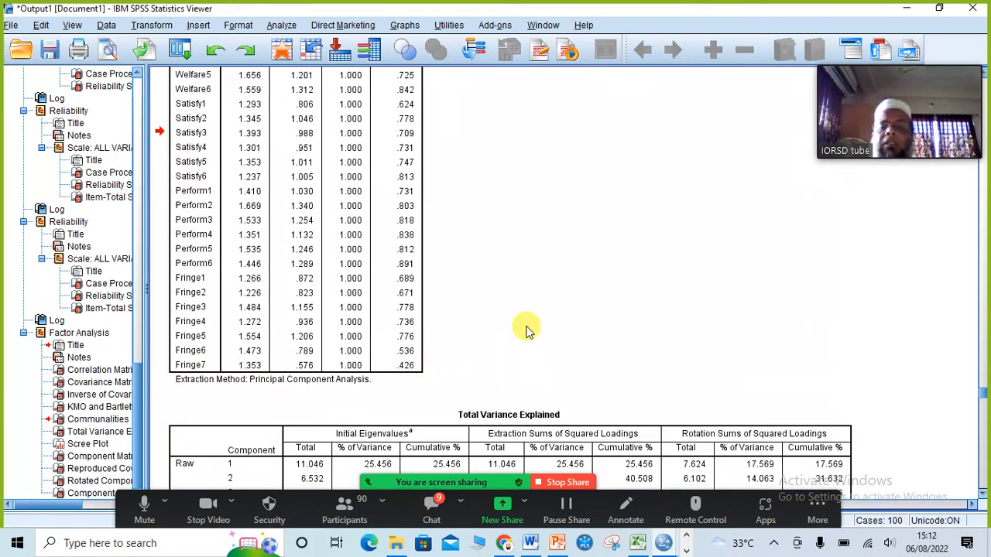
pyautogui.scroll(-3, 527, 327)
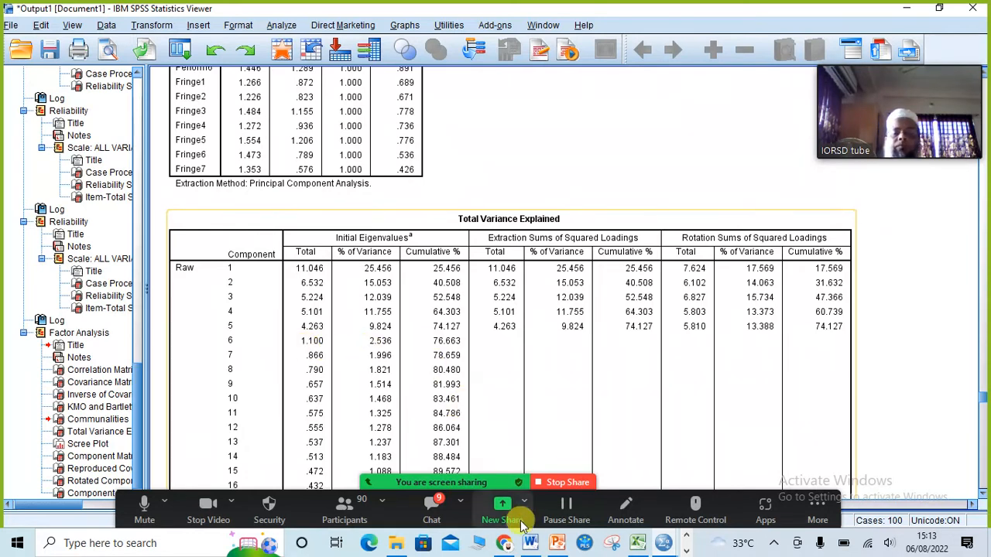
# Step: Open the file "9. Data set for EFA" from the SPSS Workshop Materials folder inside "8. Workshop on SPSS"
pyautogui.click(397, 546)
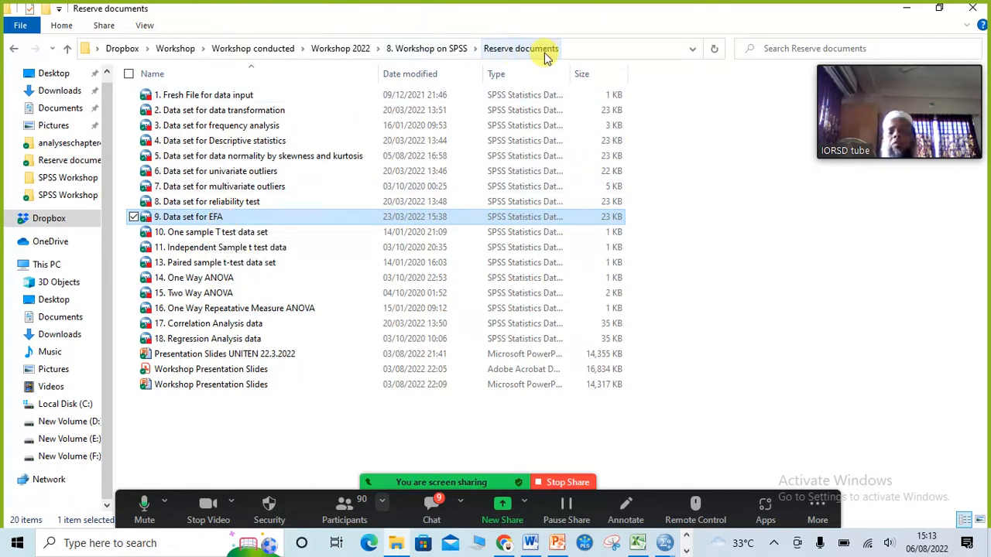
pyautogui.click(69, 50)
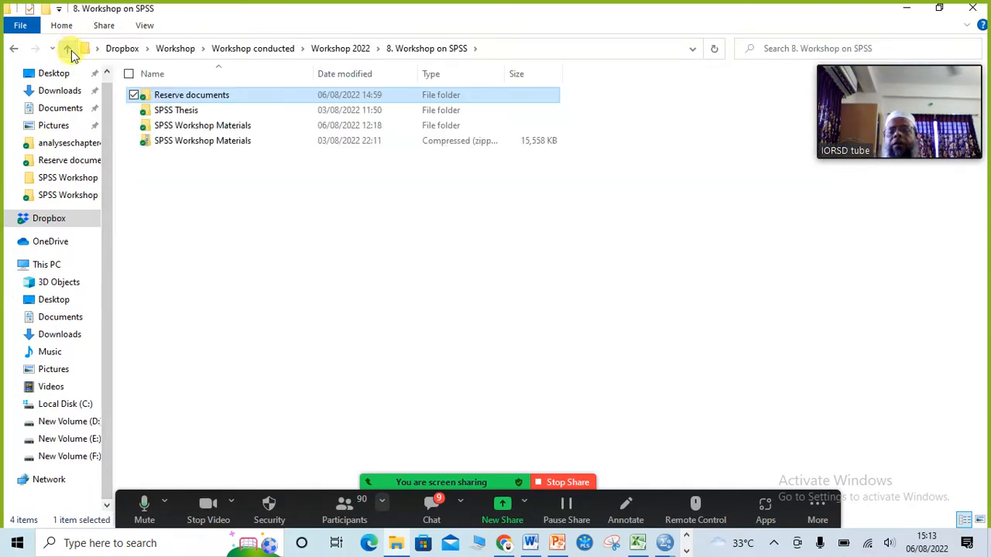
pyautogui.doubleClick(195, 128)
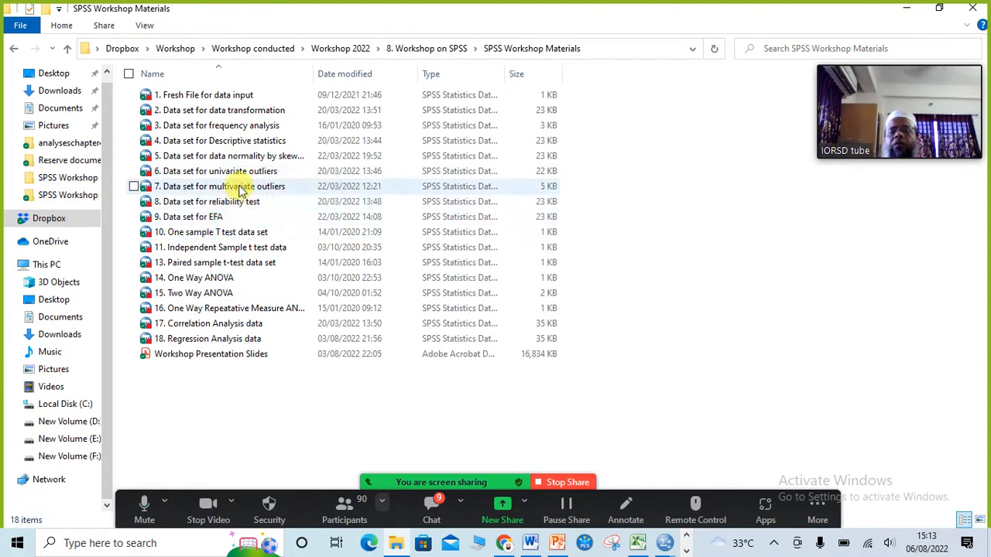
pyautogui.doubleClick(216, 223)
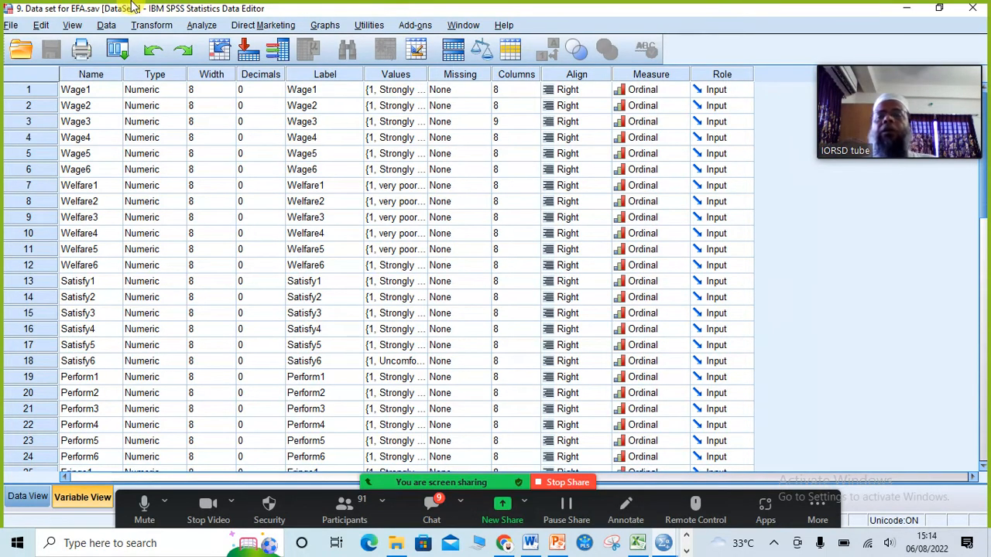
# Step: Start a new Factor analysis on this data set with all items from Wage1 to Fringe7 as variables
pyautogui.click(211, 27)
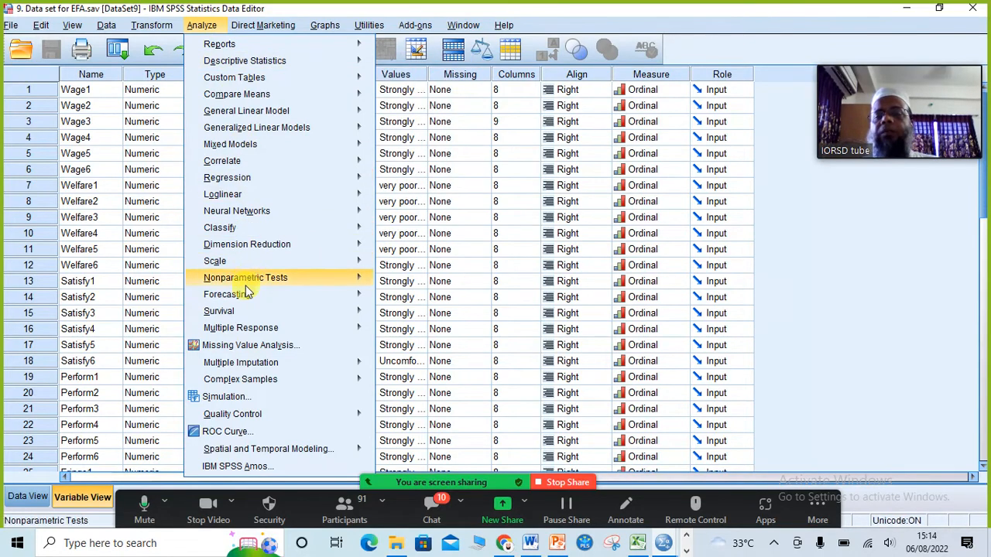
pyautogui.moveTo(344, 252)
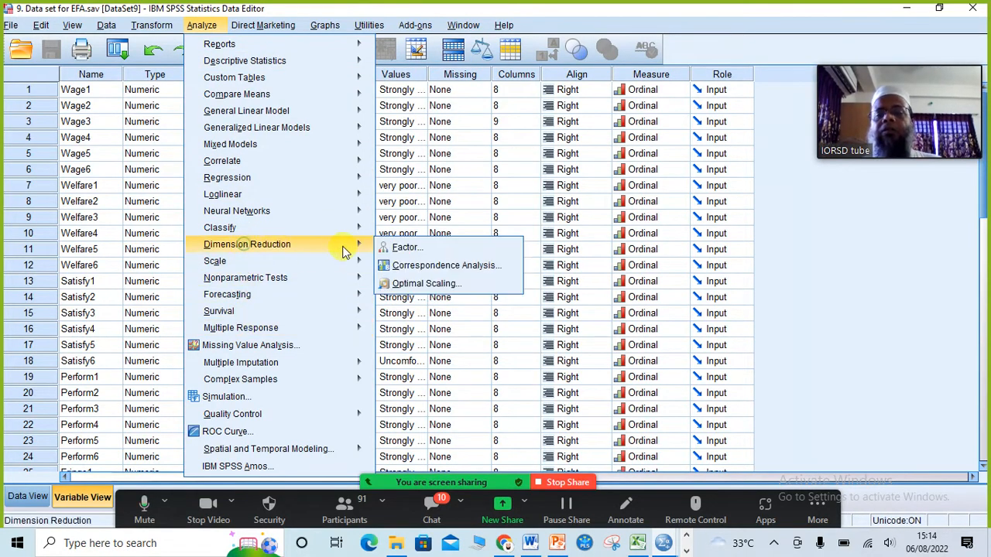
pyautogui.click(411, 248)
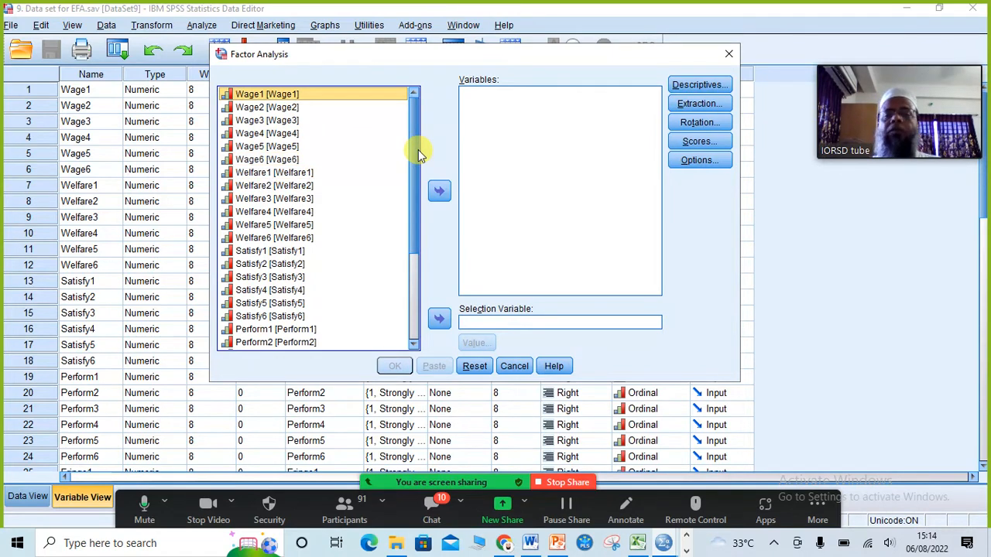
pyautogui.moveTo(416, 155); pyautogui.dragTo(418, 259)
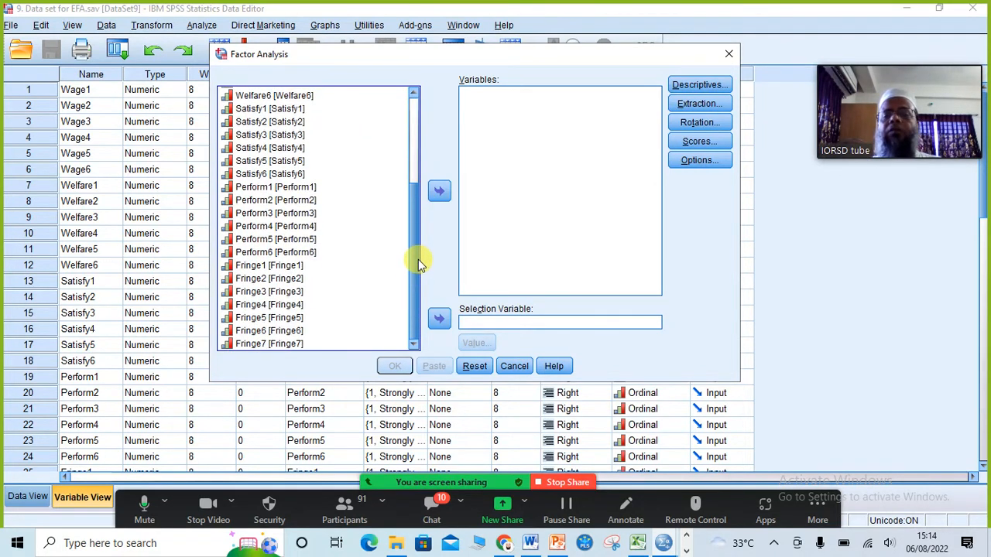
pyautogui.keyDown('shift'); pyautogui.click(287, 345); pyautogui.keyUp('shift')
pyautogui.click(439, 190)
# Step: Include coefficients, significance levels, determinant, KMO and Bartlett's test of sphericity, inverse and reproduced matrices in the factor analysis descriptives
pyautogui.click(695, 89)
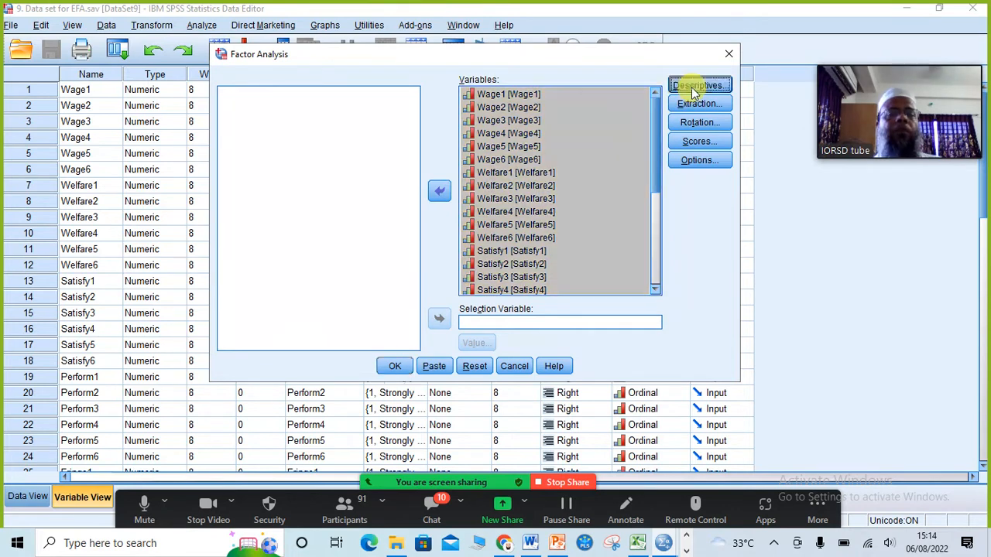
pyautogui.click(392, 275)
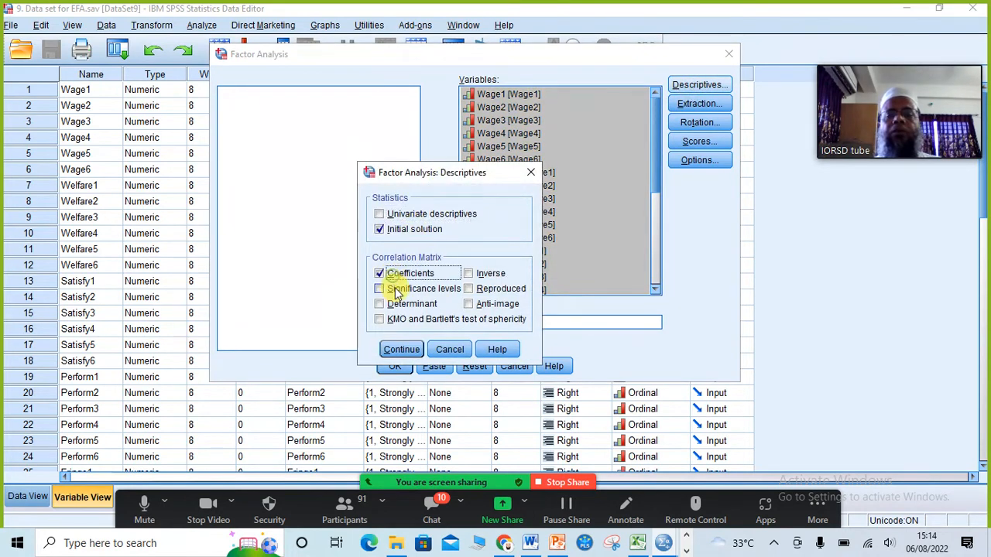
pyautogui.click(393, 289)
pyautogui.click(391, 304)
pyautogui.click(390, 319)
pyautogui.click(487, 274)
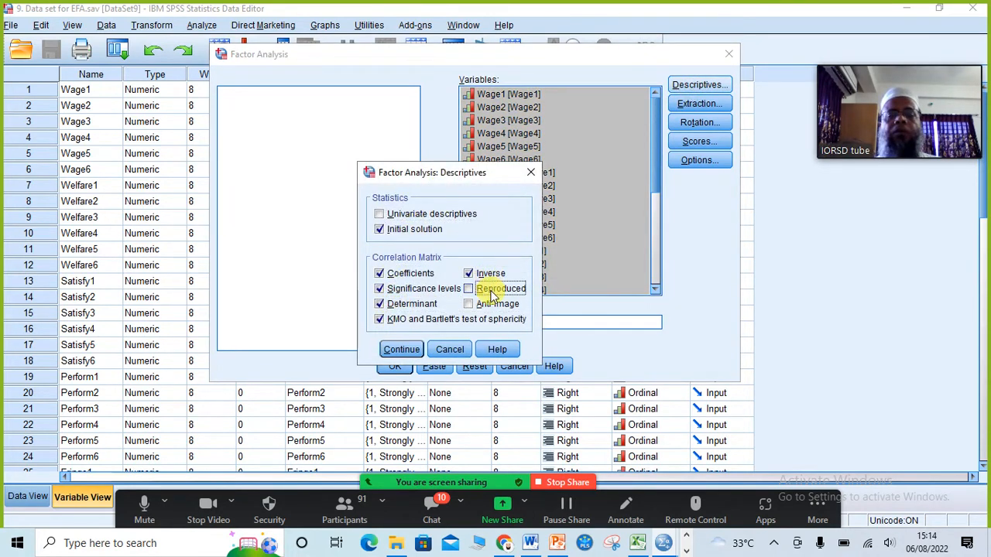
pyautogui.click(489, 293)
pyautogui.click(402, 349)
# Step: Add a scree plot to the extraction output and set the rotation method to Varimax
pyautogui.click(714, 107)
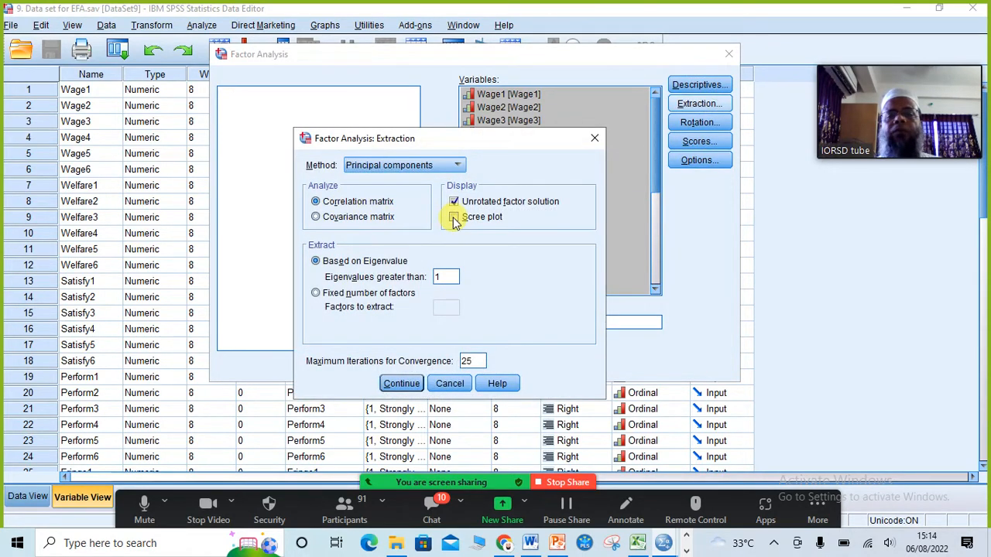
pyautogui.click(456, 218)
pyautogui.click(400, 383)
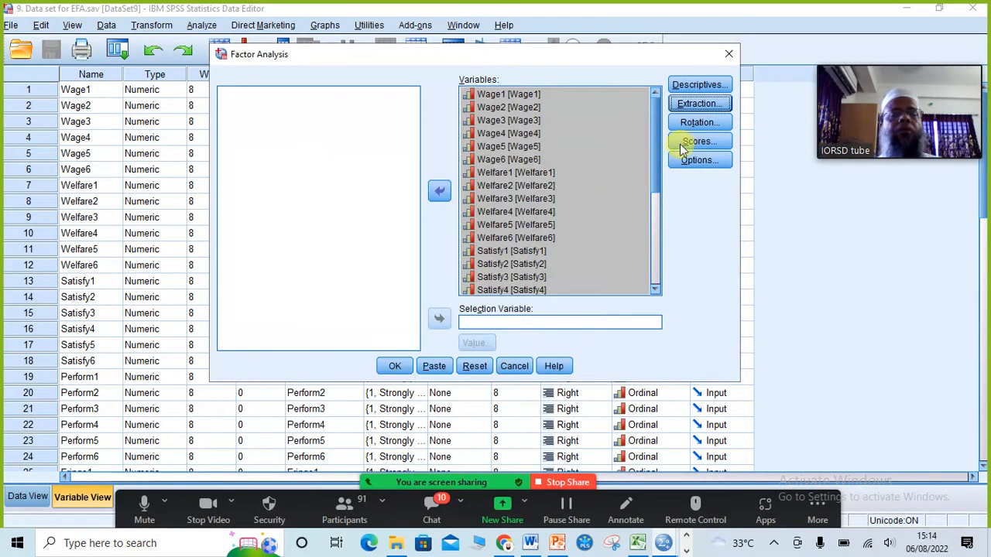
pyautogui.click(700, 122)
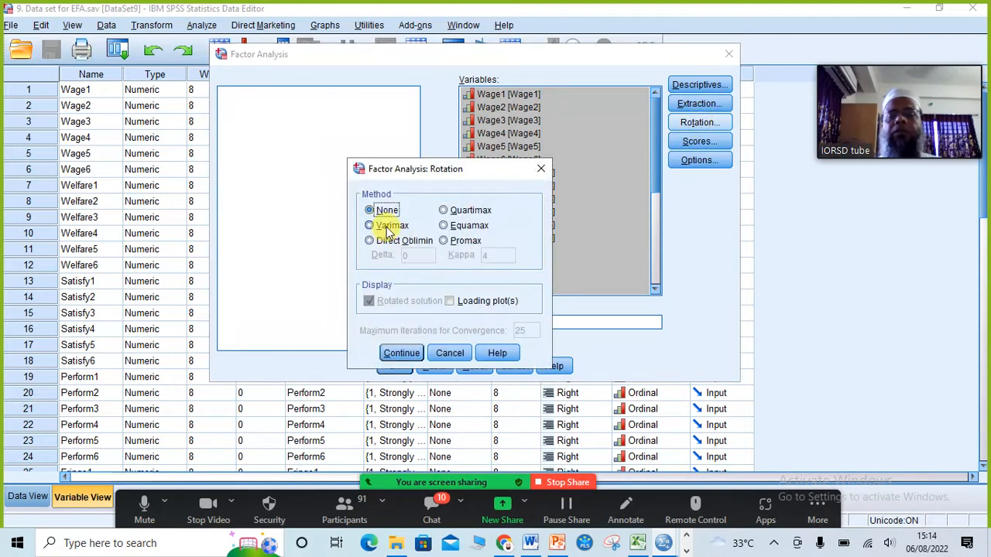
pyautogui.click(387, 227)
pyautogui.click(403, 353)
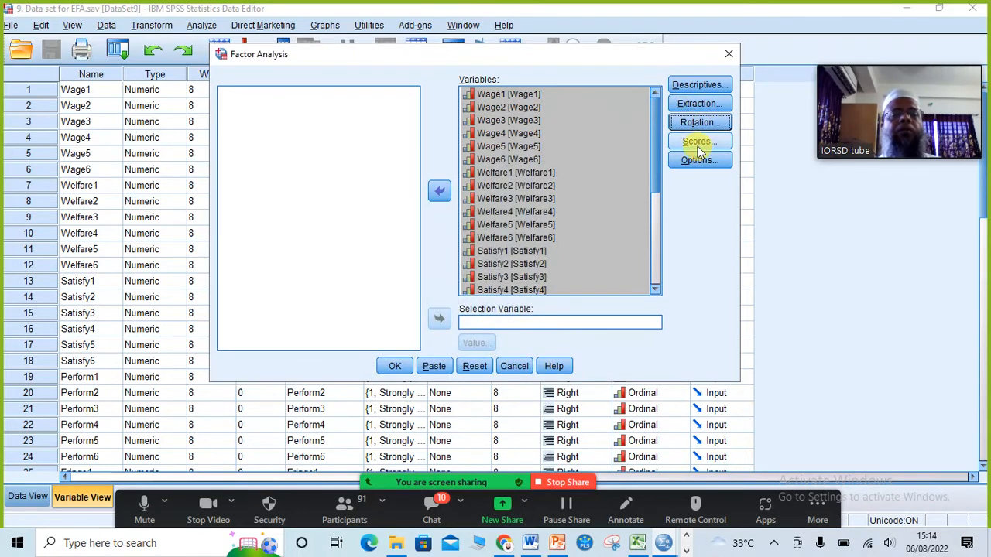
# Step: Sort coefficients by size, suppress those with an absolute value below .50, and run the factor analysis
pyautogui.click(699, 160)
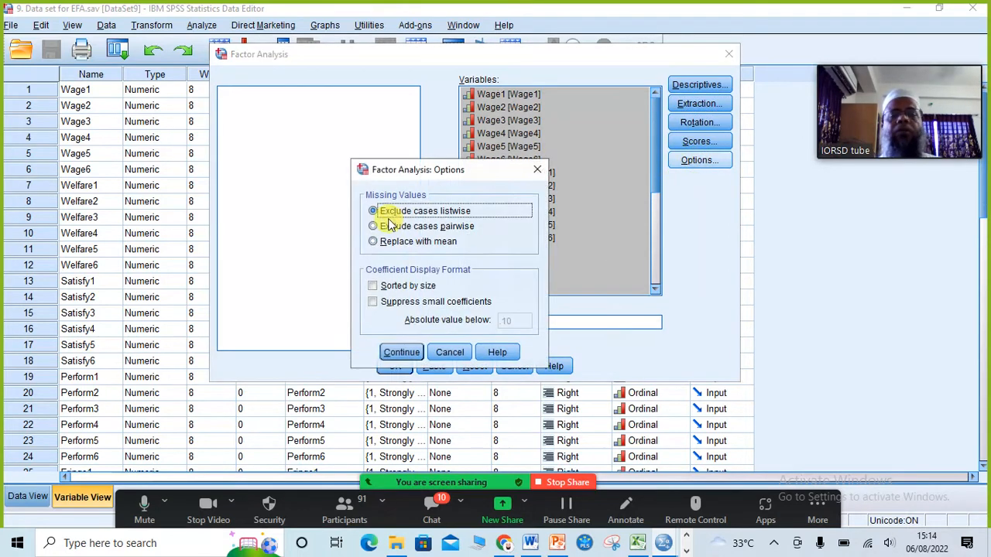
pyautogui.click(375, 286)
pyautogui.click(373, 302)
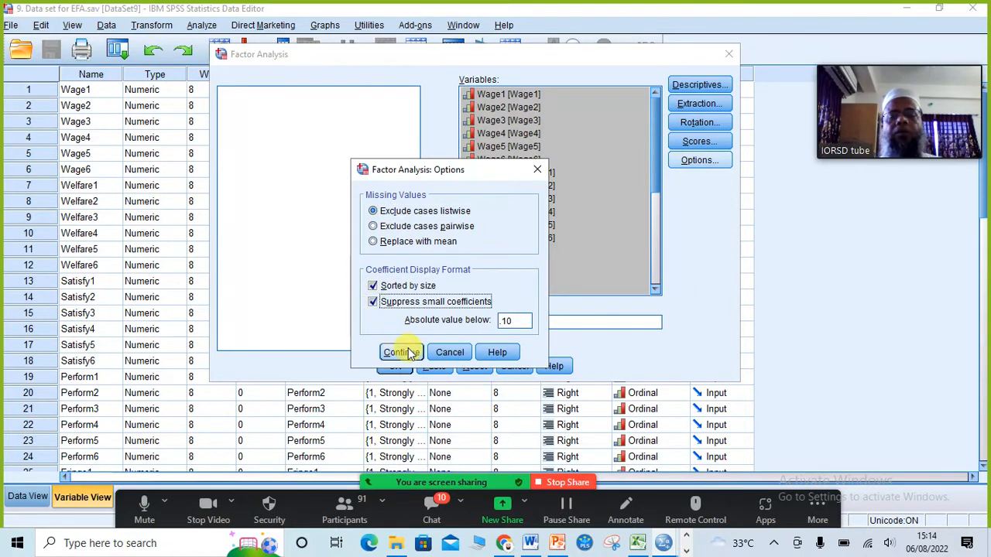
pyautogui.doubleClick(502, 322)
pyautogui.click(508, 319)
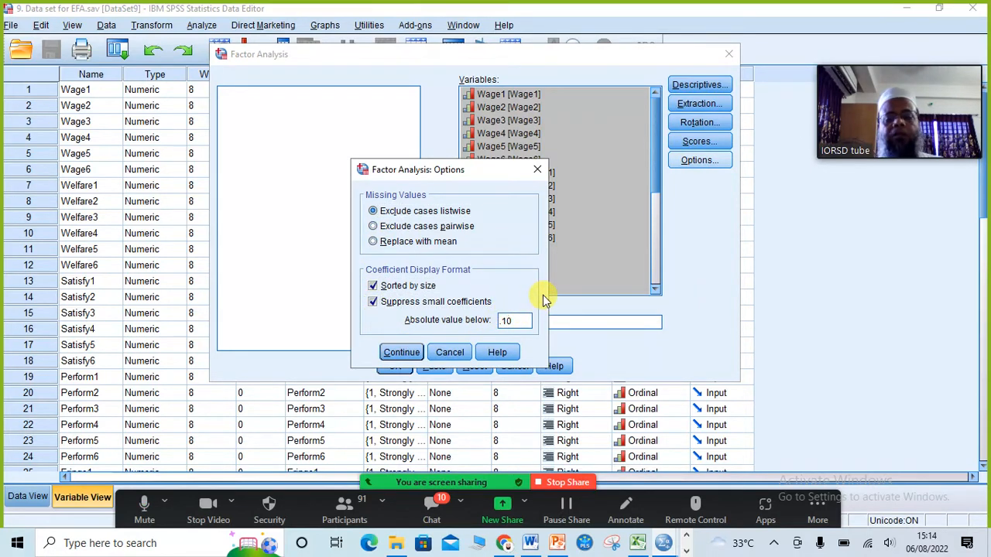
pyautogui.write('.3')
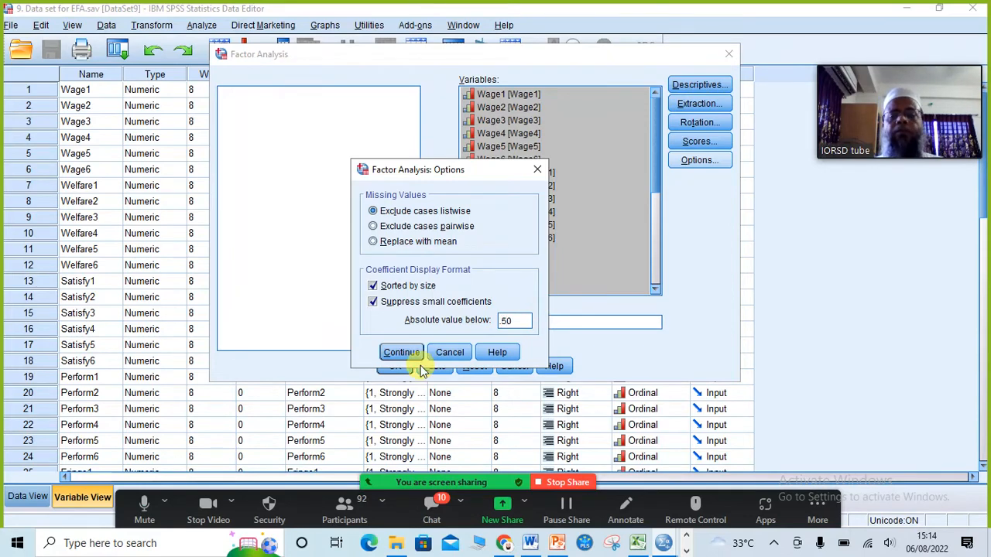
pyautogui.click(400, 353)
pyautogui.click(391, 366)
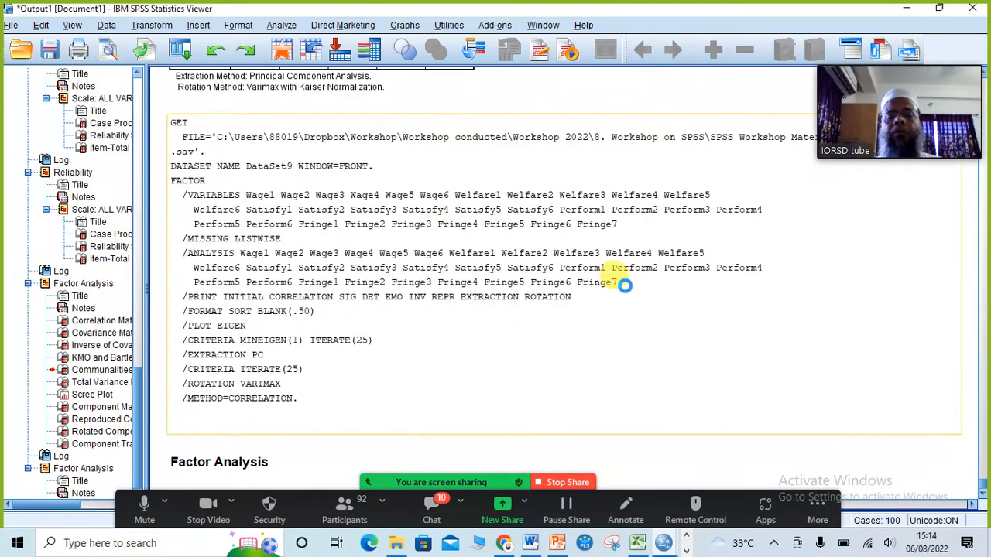
# Step: Examine the new output's KMO and Bartlett's Test, Communalities, Total Variance Explained table and Scree Plot
pyautogui.scroll(-15, 627, 288)
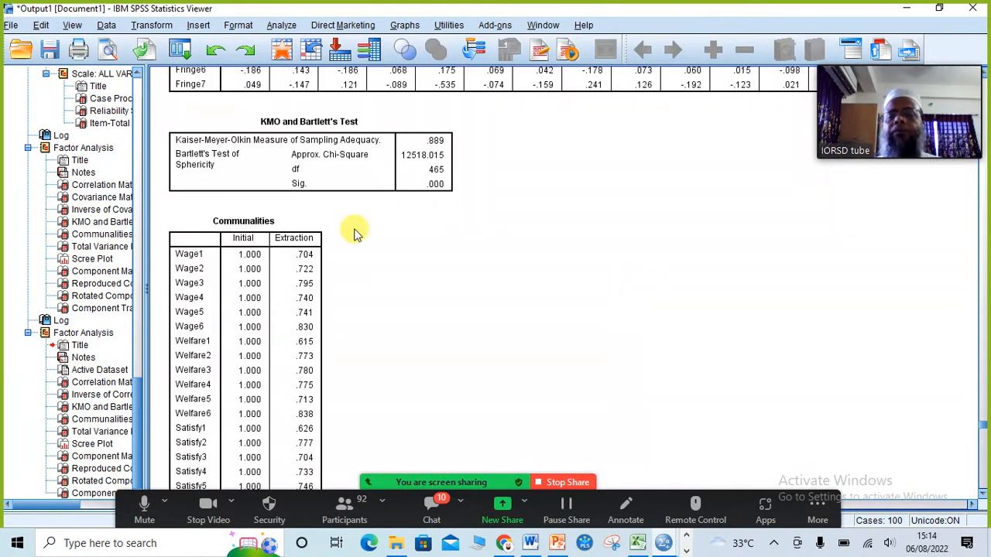
pyautogui.scroll(-5, 354, 227)
pyautogui.click(359, 380)
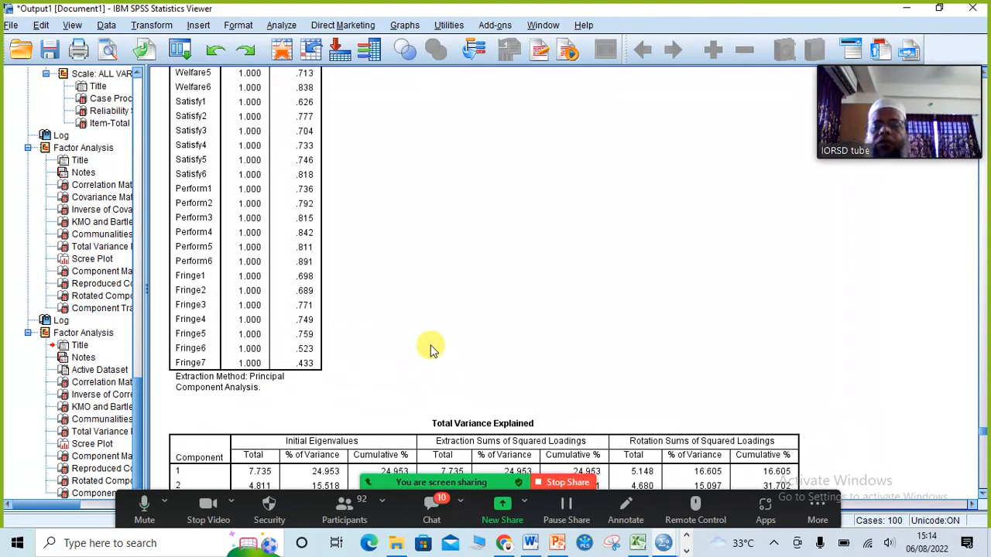
pyautogui.scroll(-5, 431, 349)
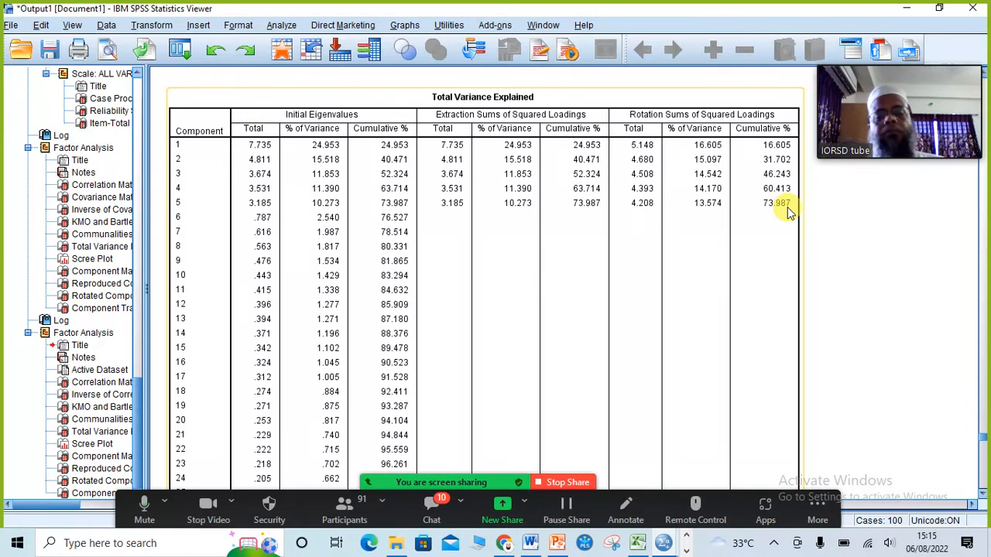
pyautogui.scroll(10, 523, 217)
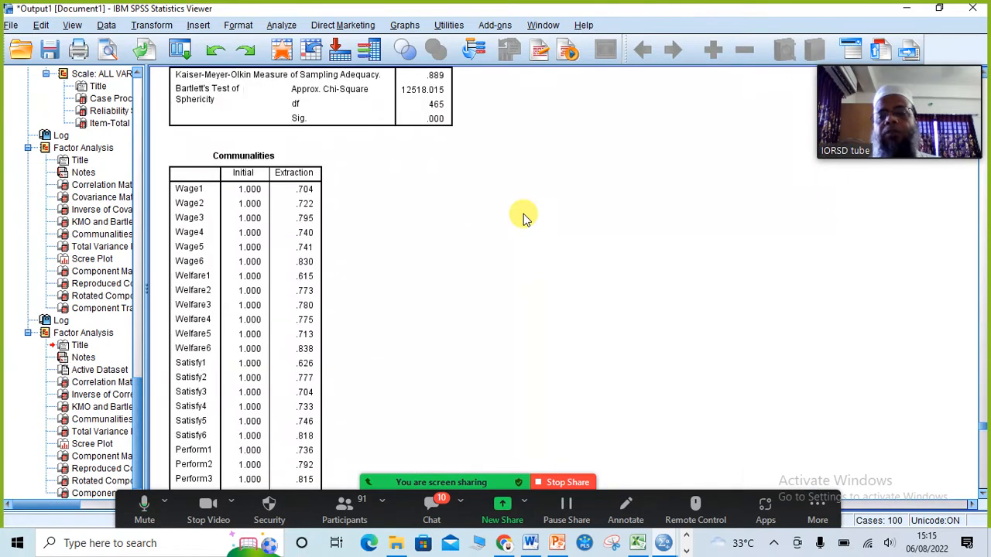
pyautogui.scroll(-10, 544, 185)
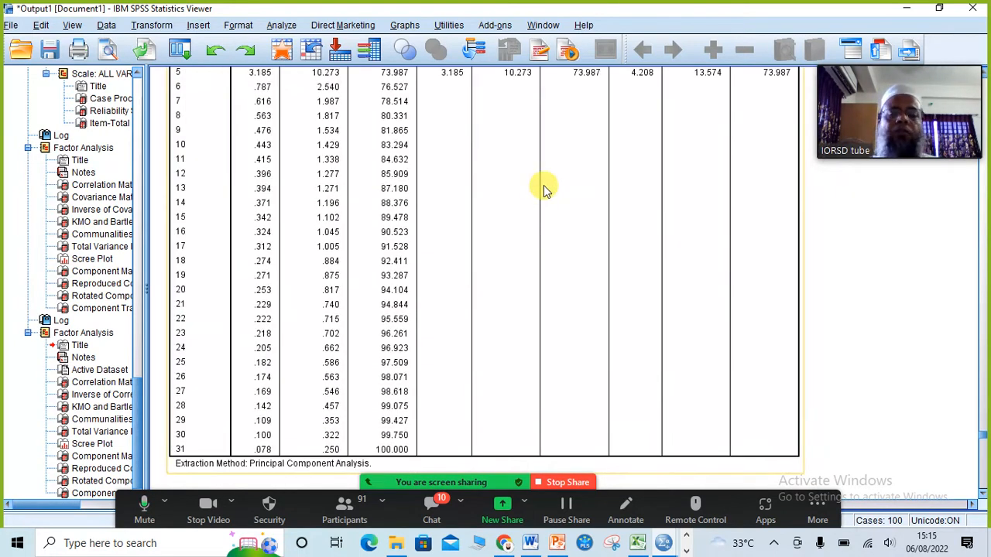
pyautogui.scroll(5, 543, 186)
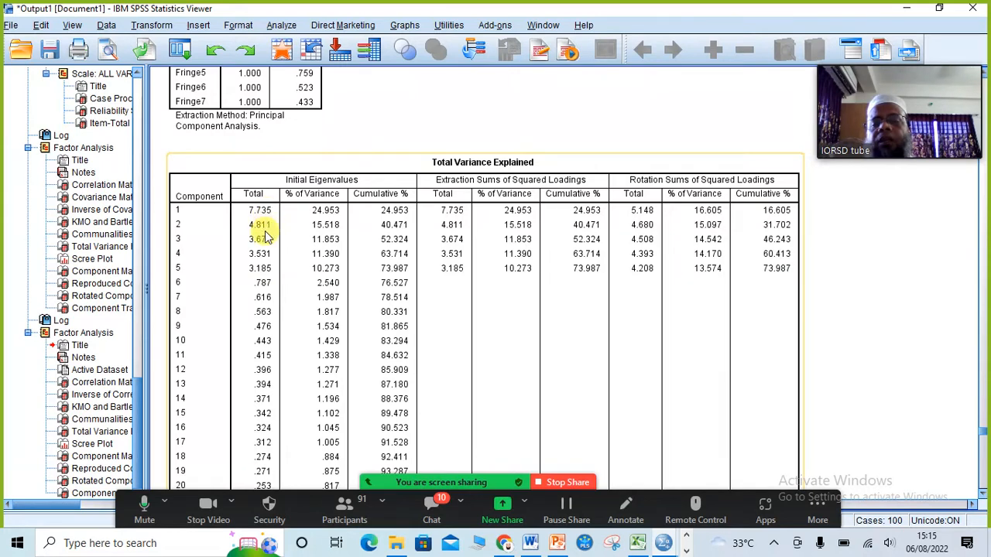
pyautogui.scroll(-10, 617, 315)
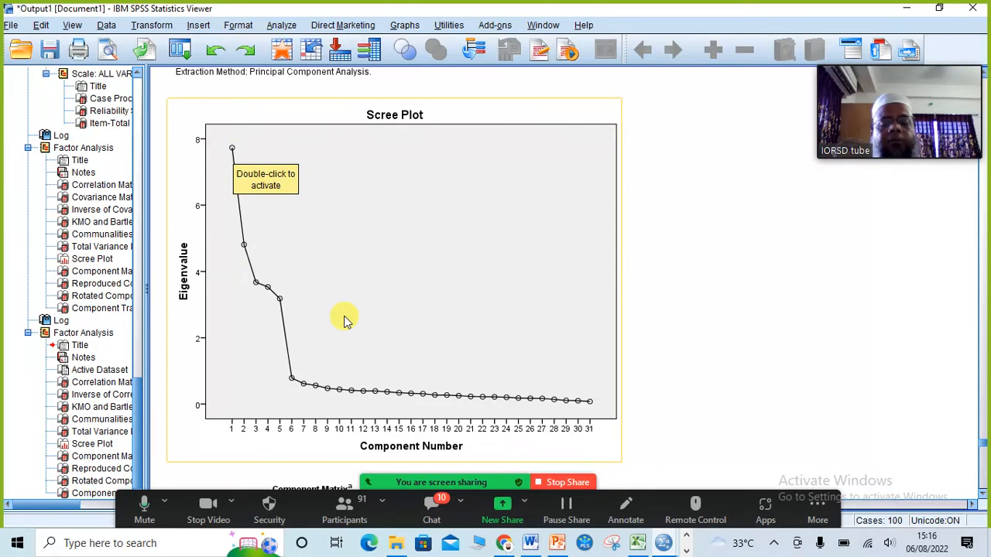
# Step: Examine the Component Matrix and how the items load on the five components in the Rotated Component Matrix
pyautogui.scroll(-6, 345, 320)
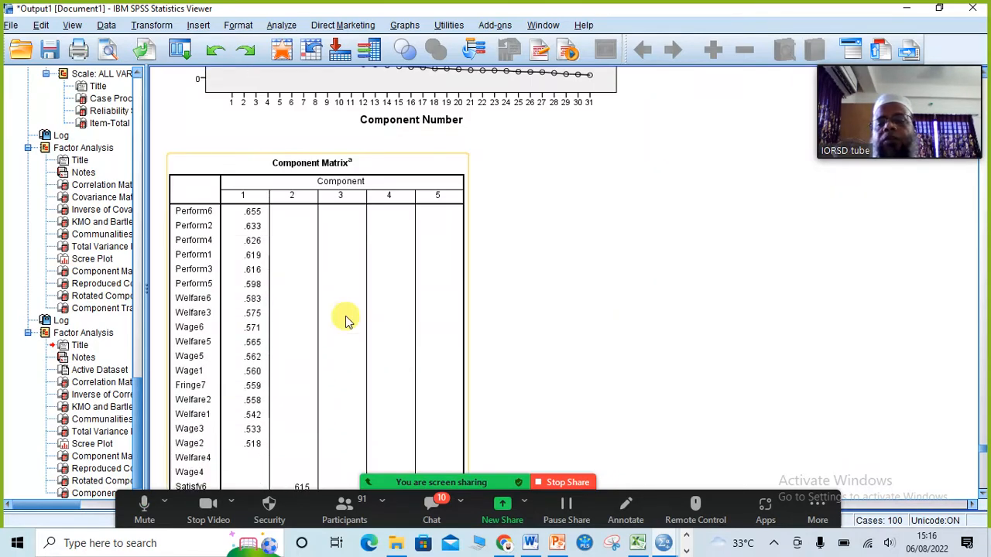
pyautogui.scroll(-4, 345, 320)
pyautogui.scroll(-15, 347, 317)
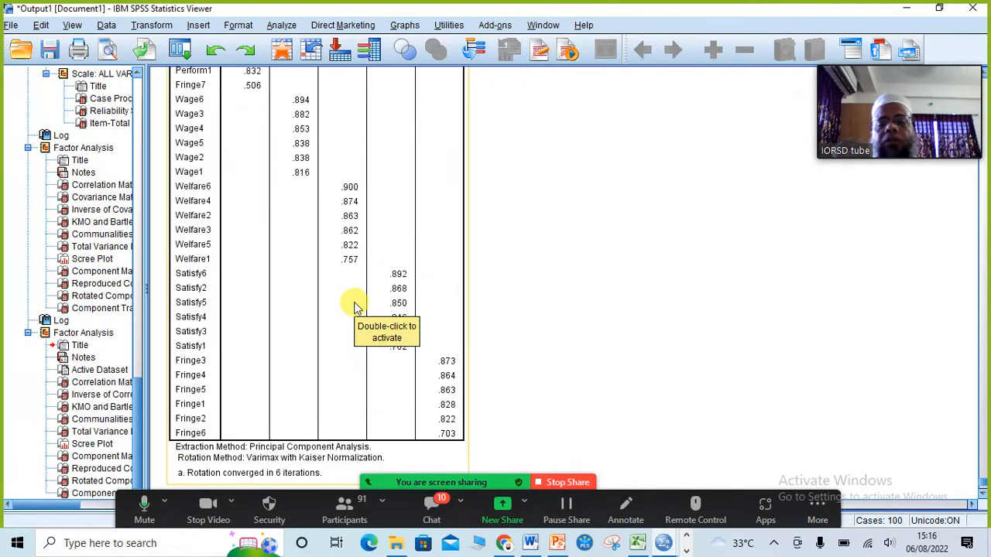
pyautogui.scroll(5, 356, 307)
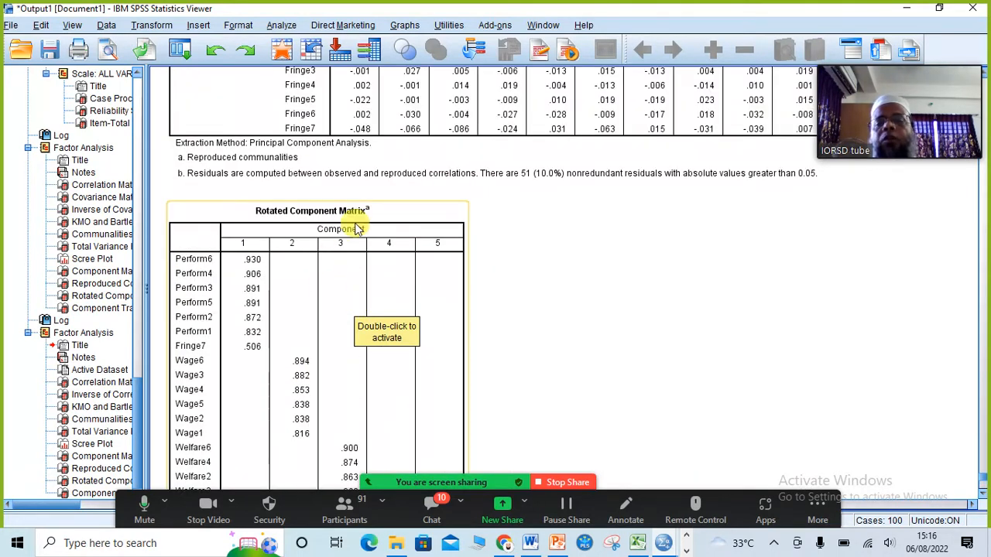
pyautogui.scroll(-2, 597, 349)
pyautogui.scroll(-2, 602, 346)
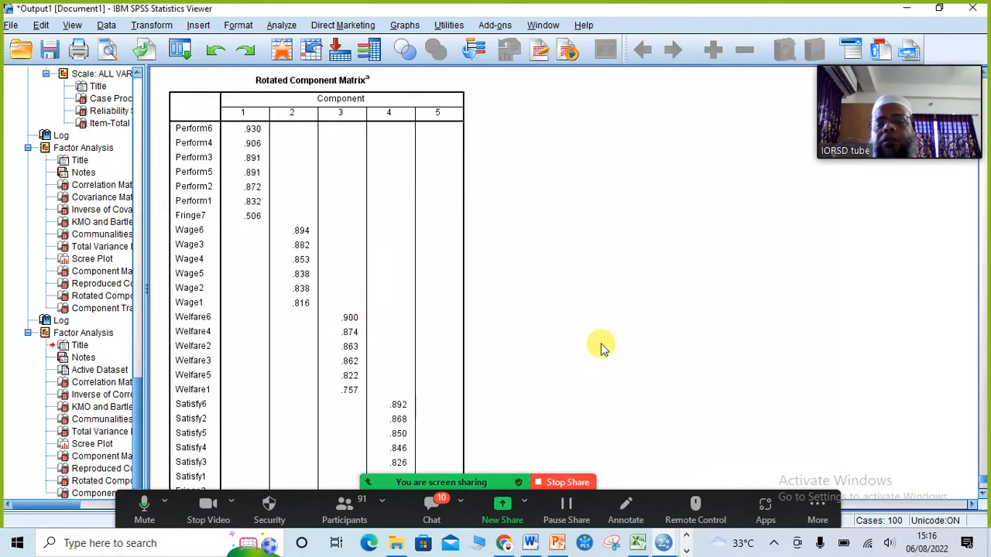
pyautogui.click(416, 320)
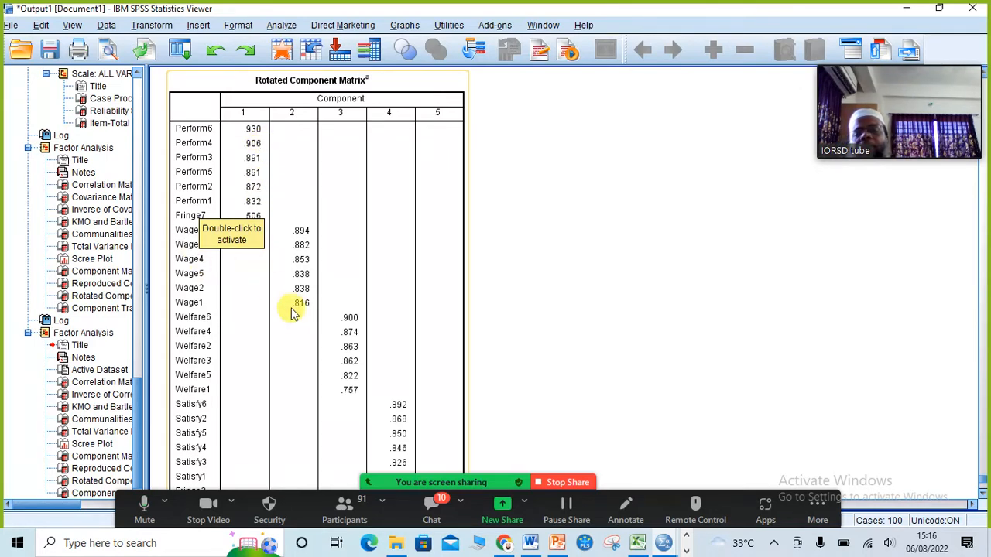
# Step: Review the Rotated Component Matrix from the Perform items down to the Fringe items, comparing where Fringe7 loads against the other Fringe items
pyautogui.click(333, 323)
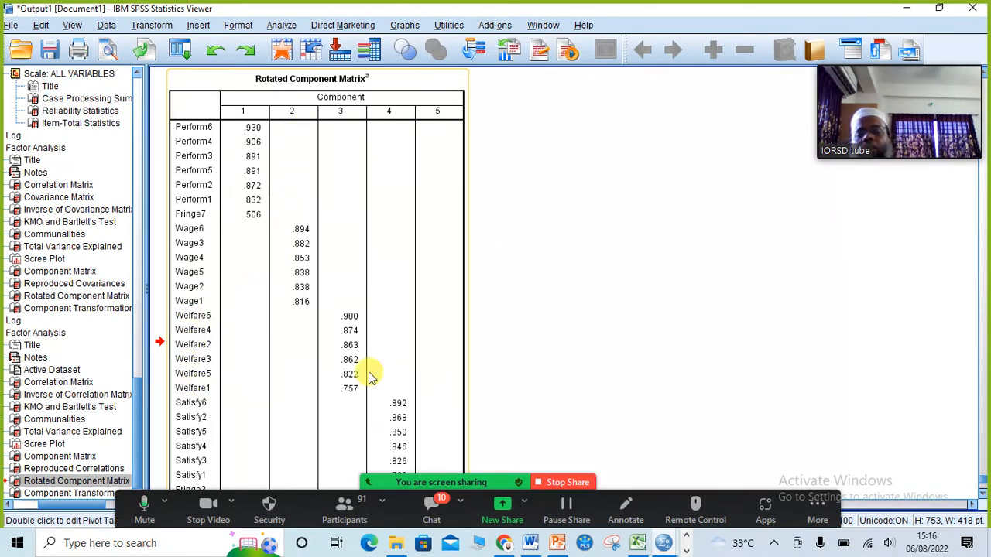
pyautogui.scroll(-3, 315, 366)
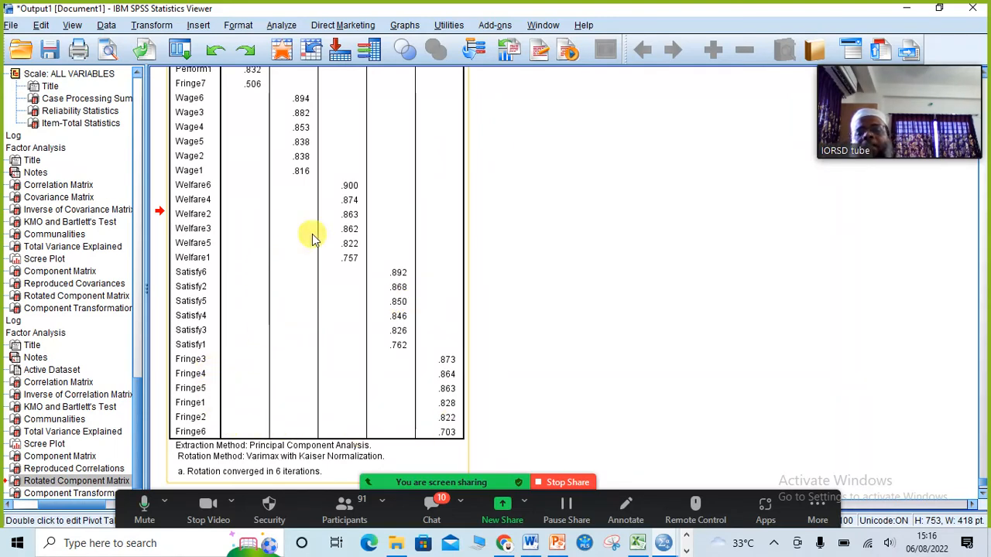
pyautogui.scroll(2, 412, 275)
pyautogui.scroll(4, 413, 275)
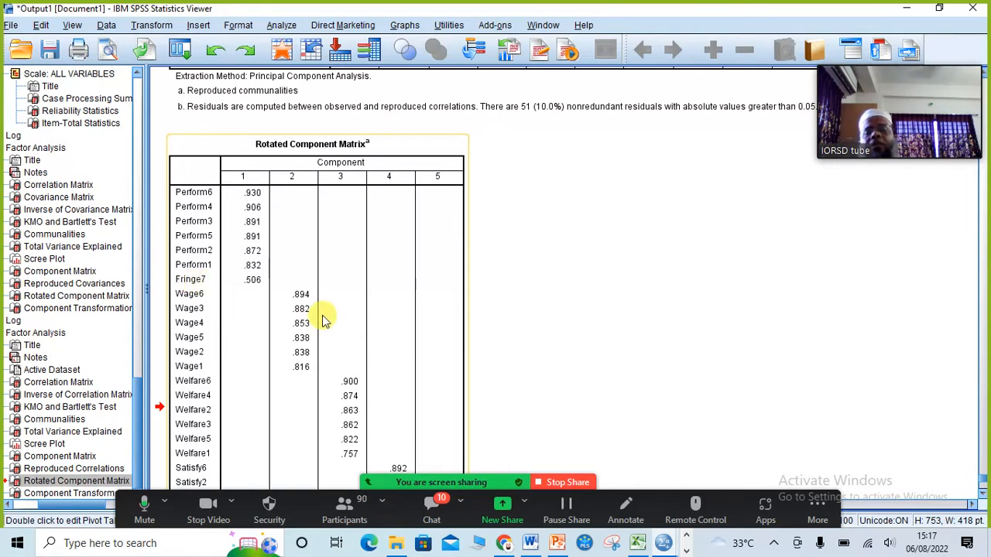
pyautogui.scroll(-5, 325, 314)
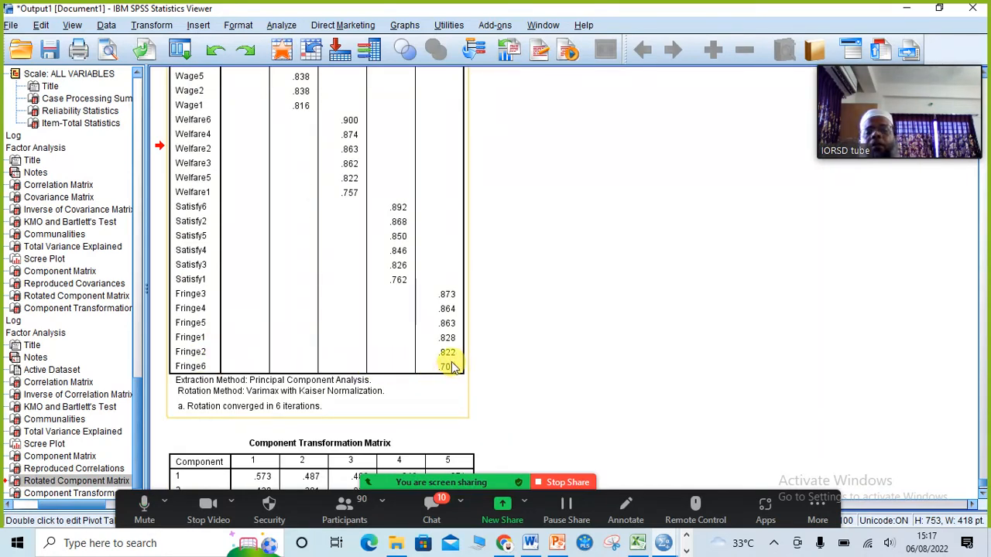
pyautogui.scroll(5, 452, 368)
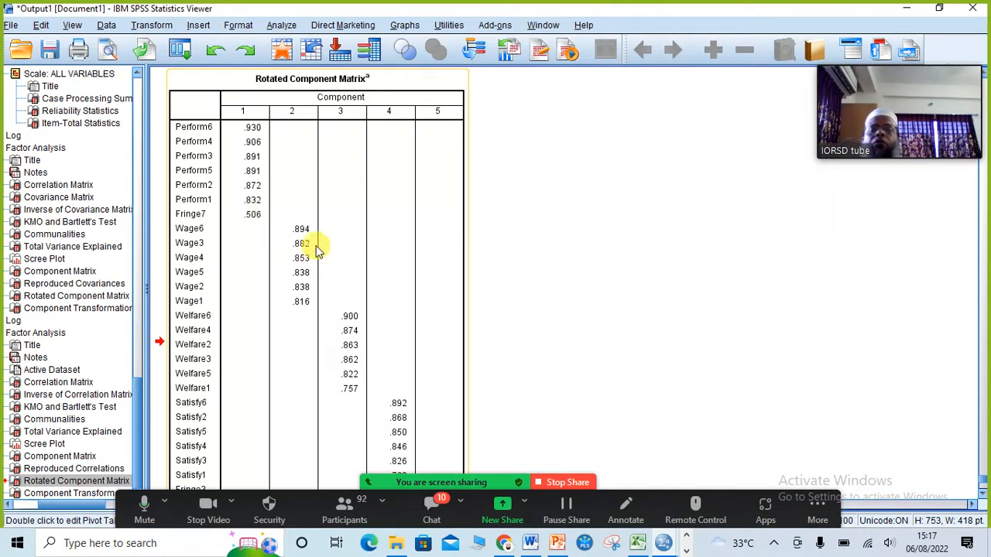
# Step: Remove Fringe7 from the factor analysis variables and rerun the analysis with the other settings kept
pyautogui.click(182, 50)
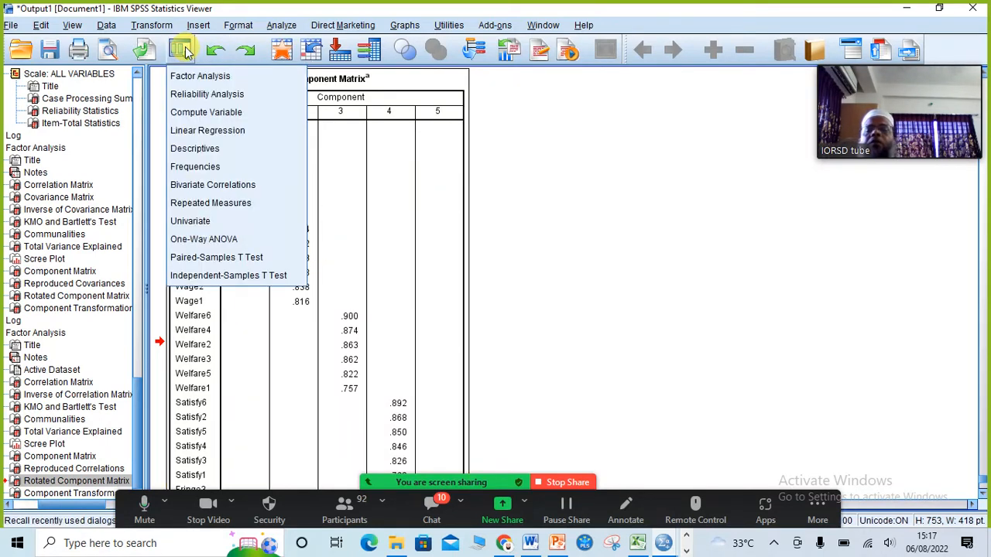
pyautogui.click(195, 75)
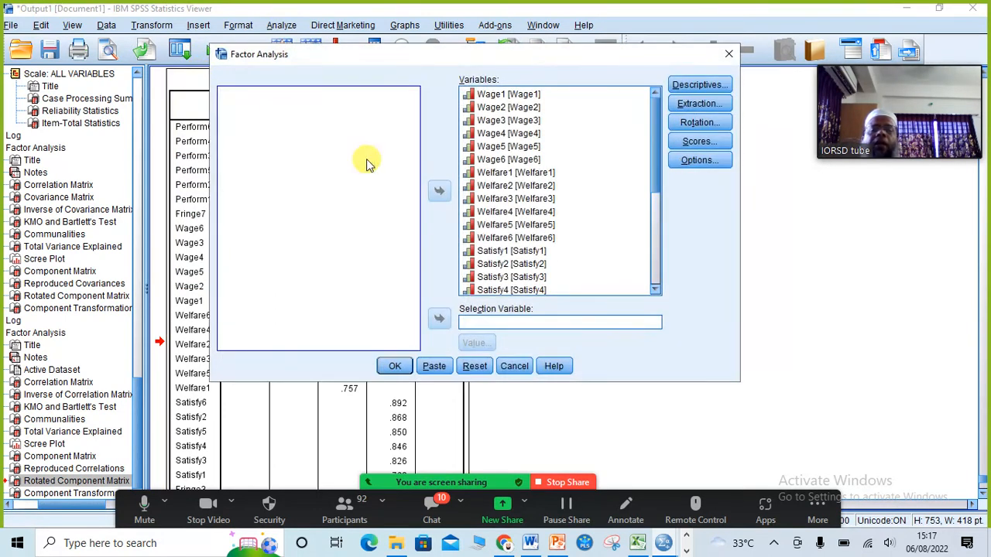
pyautogui.moveTo(656, 178); pyautogui.dragTo(662, 277)
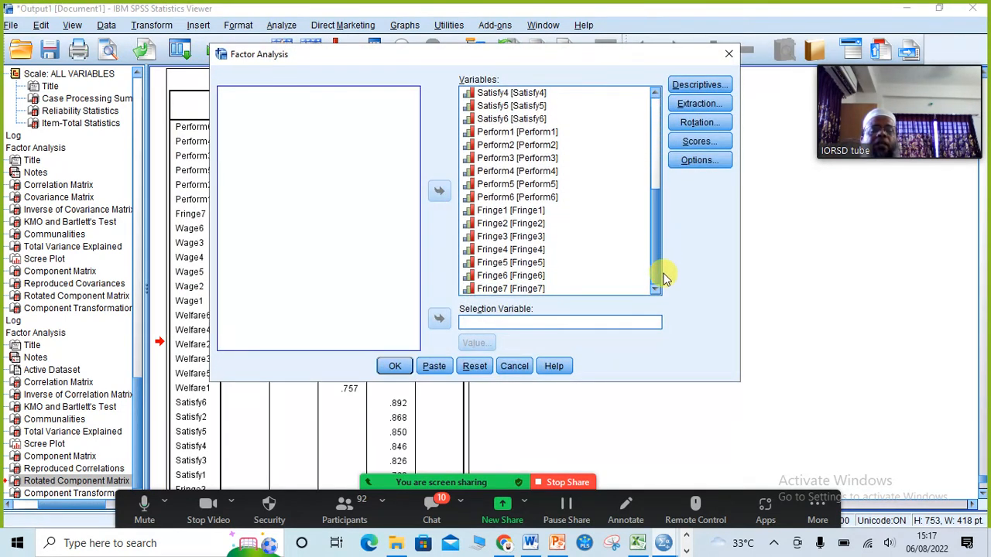
pyautogui.click(536, 288)
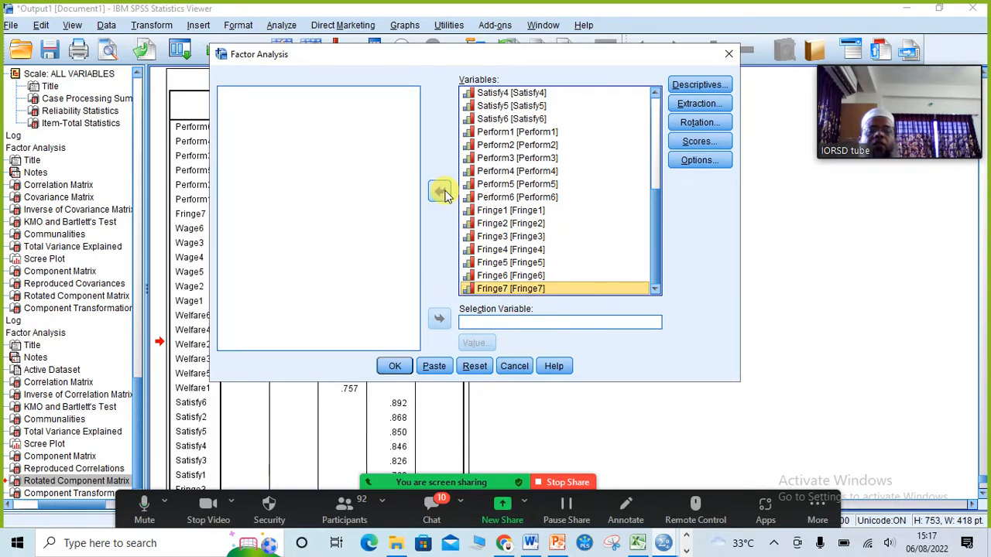
pyautogui.click(440, 192)
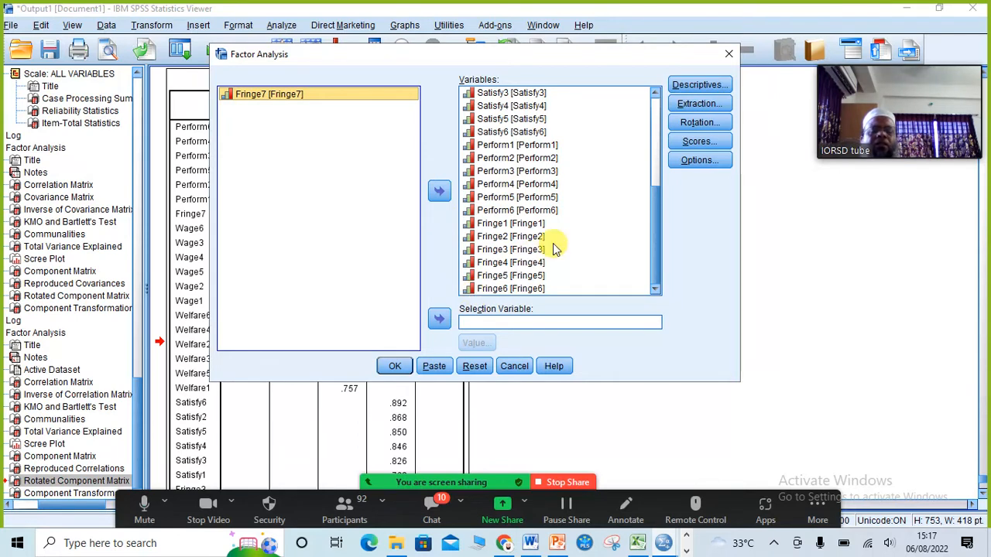
pyautogui.click(400, 370)
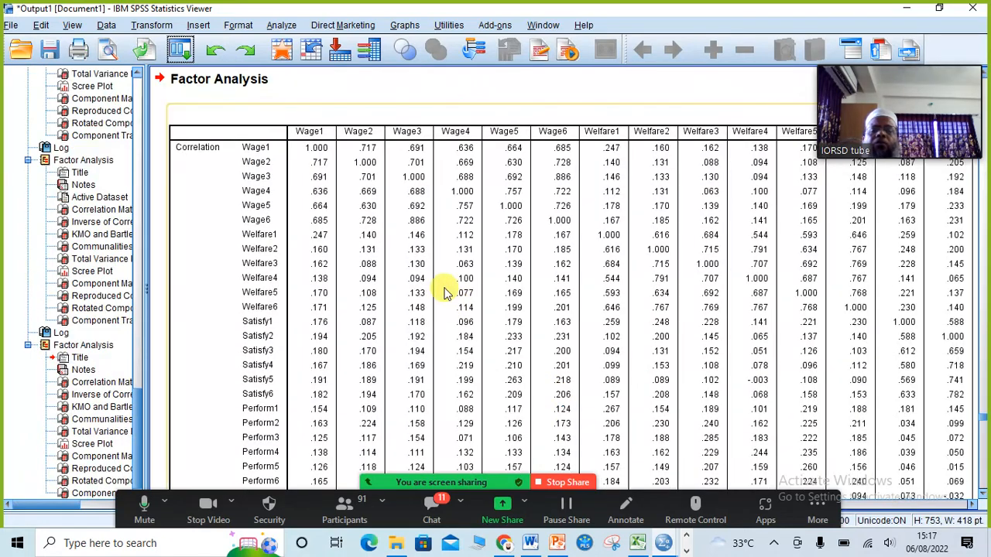
# Step: Examine the rerun's output from KMO and Bartlett's Test, Communalities and Total Variance Explained through to the Rotated Component Matrix
pyautogui.scroll(-15, 445, 286)
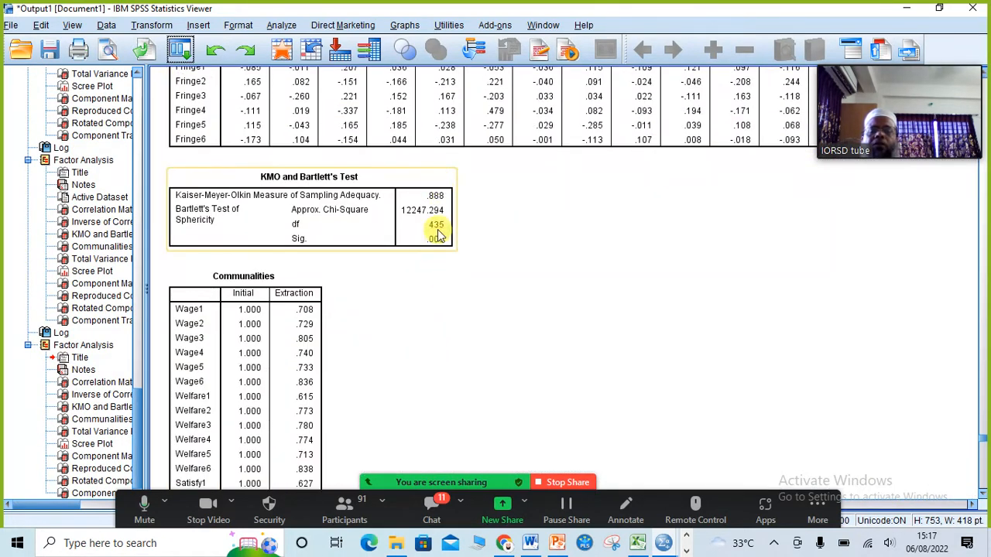
pyautogui.scroll(-5, 368, 356)
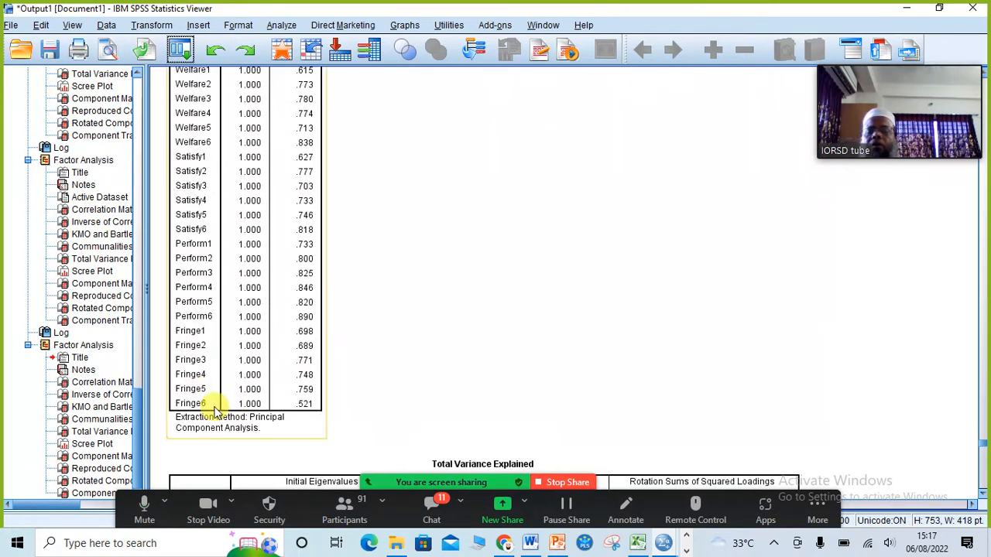
pyautogui.scroll(-5, 442, 387)
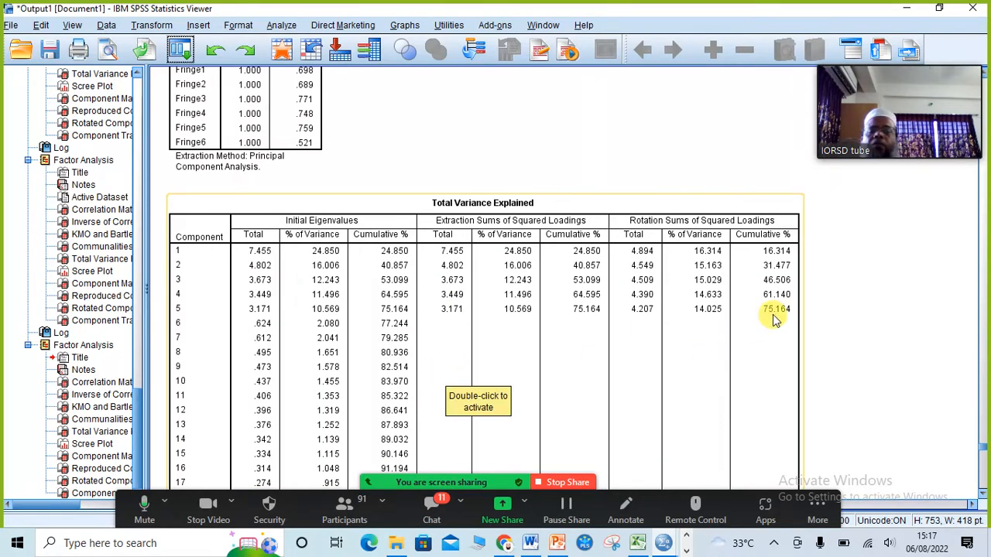
pyautogui.scroll(-8, 743, 329)
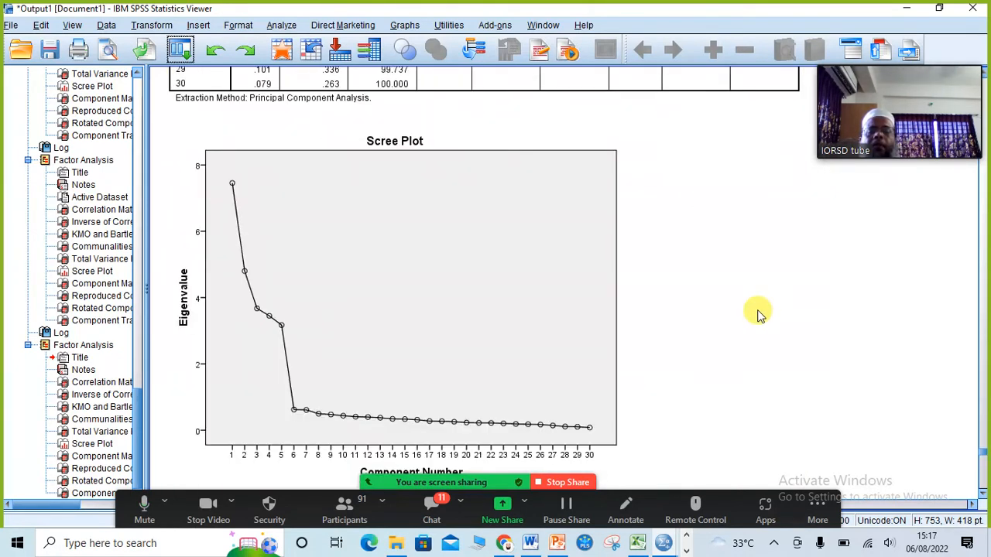
pyautogui.click(430, 310)
pyautogui.scroll(-20, 491, 317)
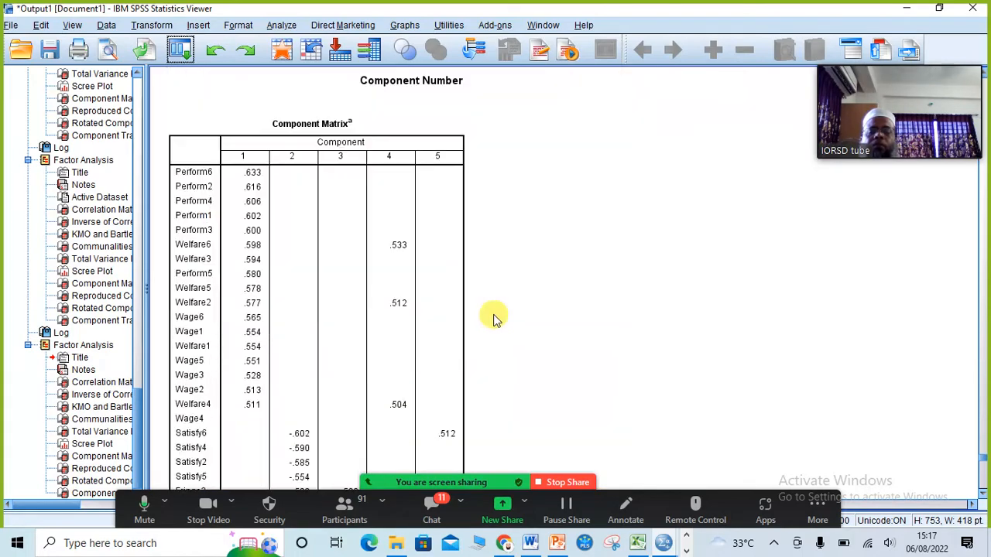
pyautogui.scroll(-20, 503, 308)
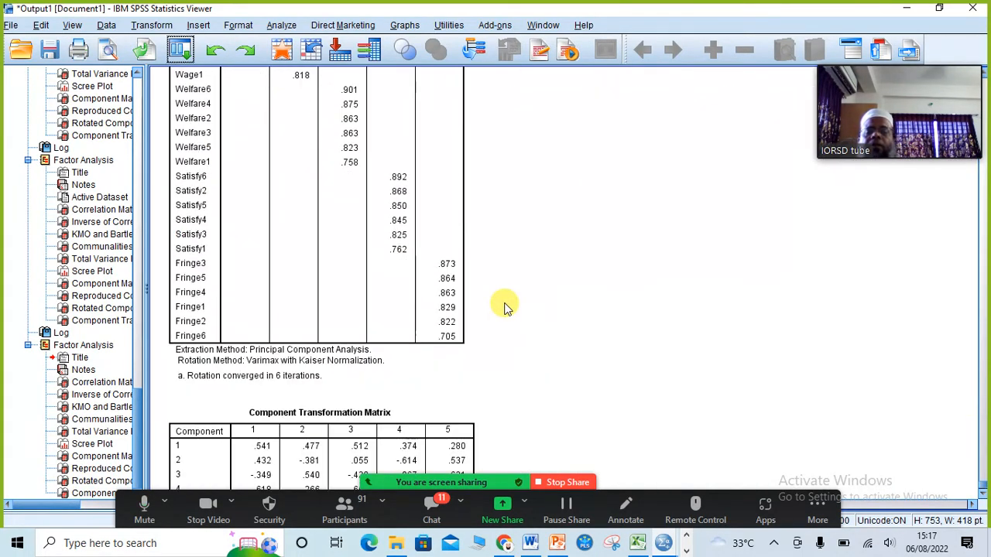
pyautogui.scroll(2, 503, 308)
pyautogui.scroll(3, 503, 308)
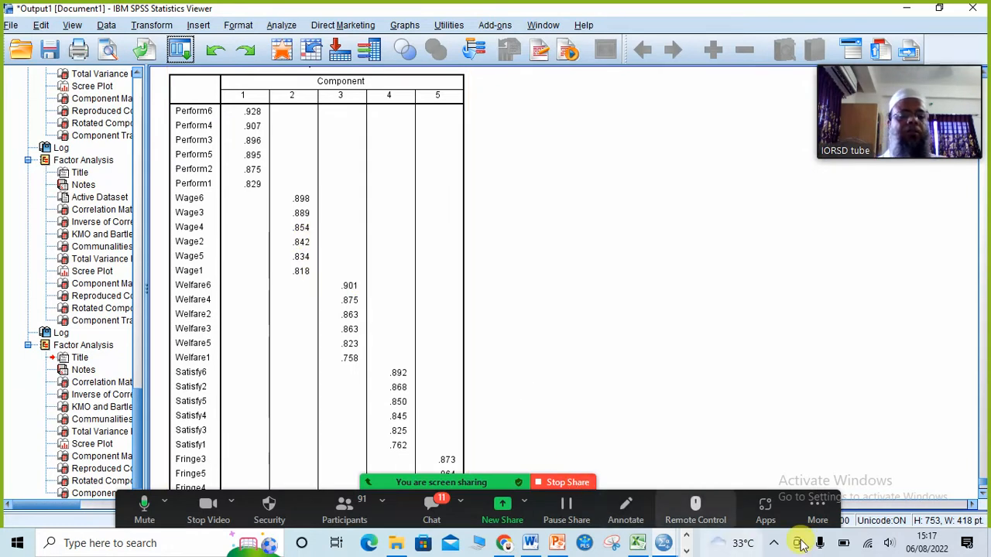
# Step: Disconnect from the OPPO A16 WiFi network and try to reconnect to it
pyautogui.click(871, 548)
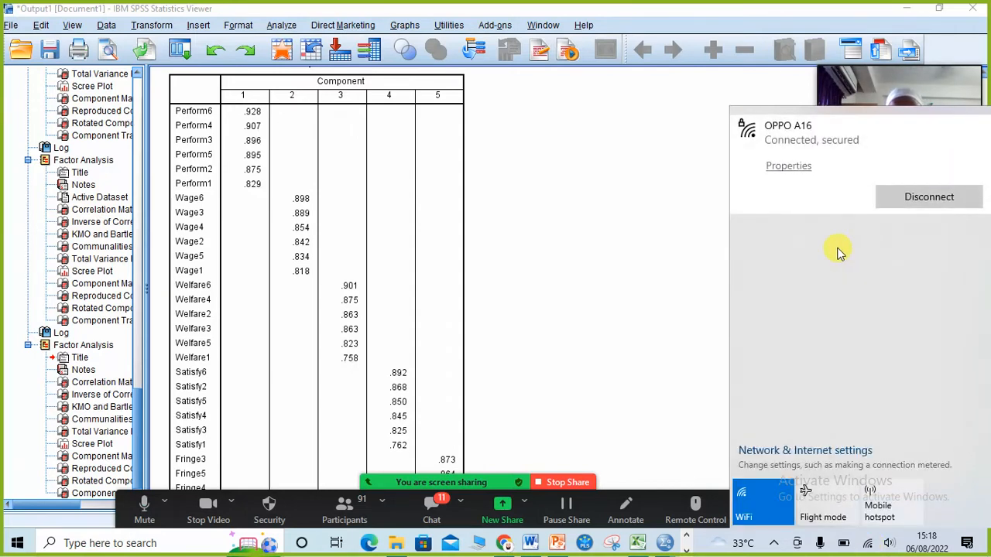
pyautogui.click(899, 202)
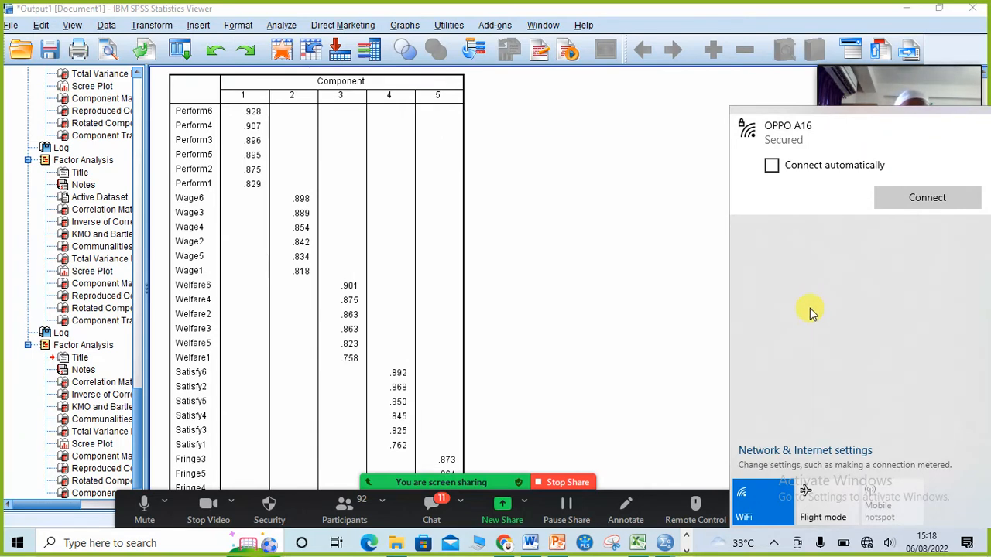
pyautogui.click(896, 197)
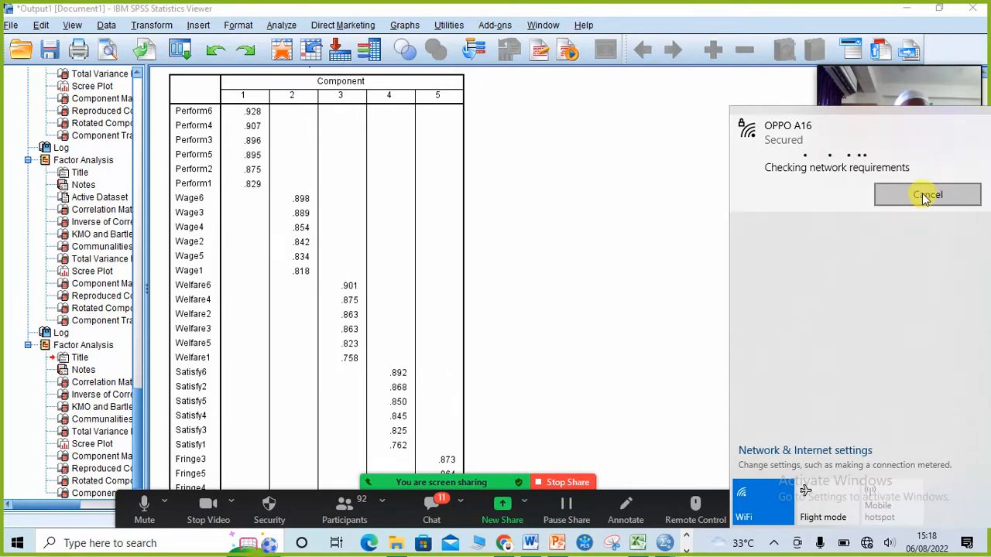
pyautogui.click(902, 196)
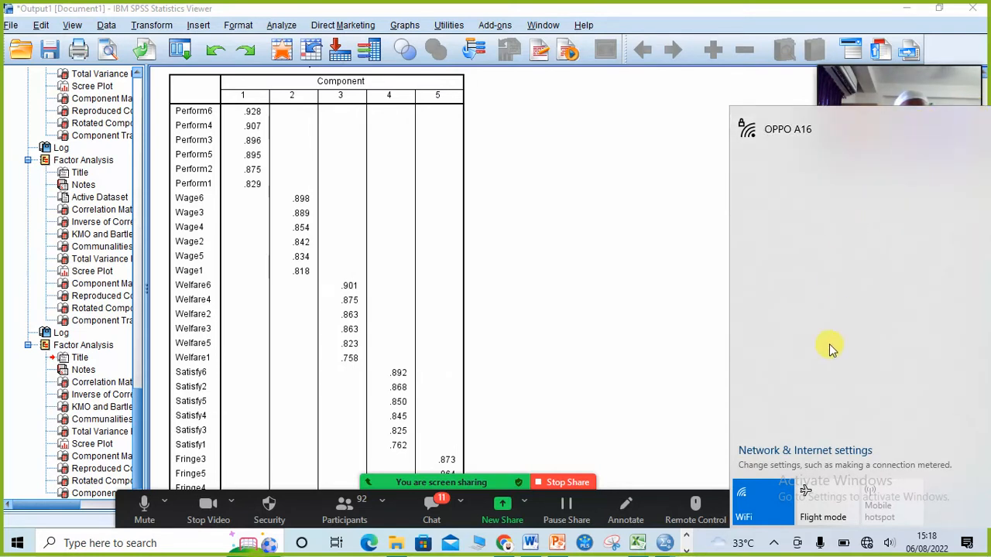
pyautogui.click(867, 544)
pyautogui.click(867, 543)
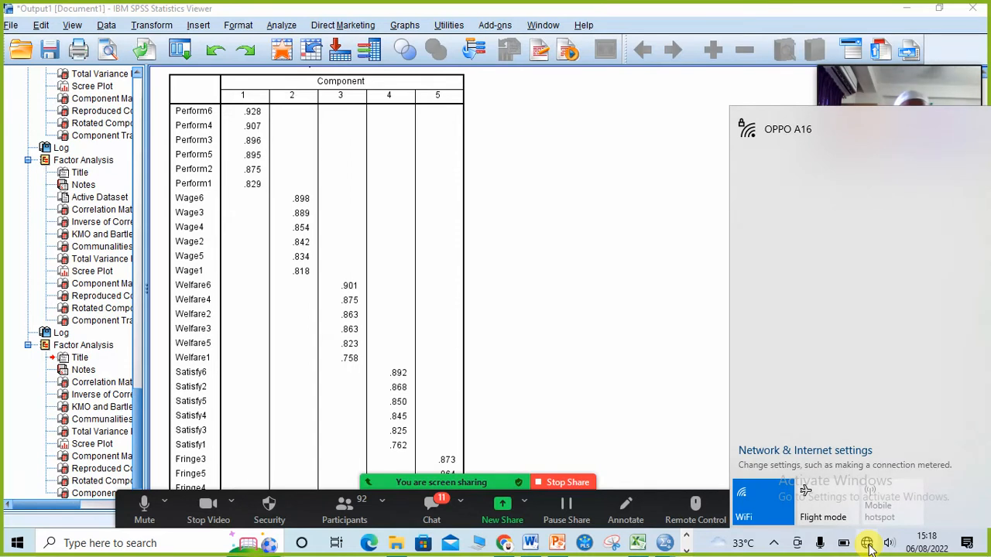
pyautogui.click(589, 331)
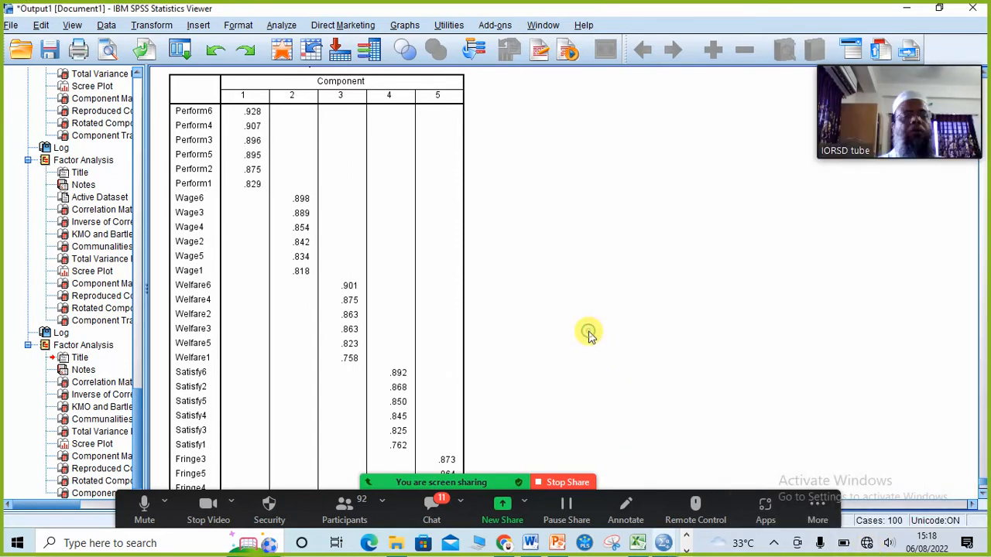
# Step: Recheck the available WiFi networks and turn WiFi off
pyautogui.click(869, 543)
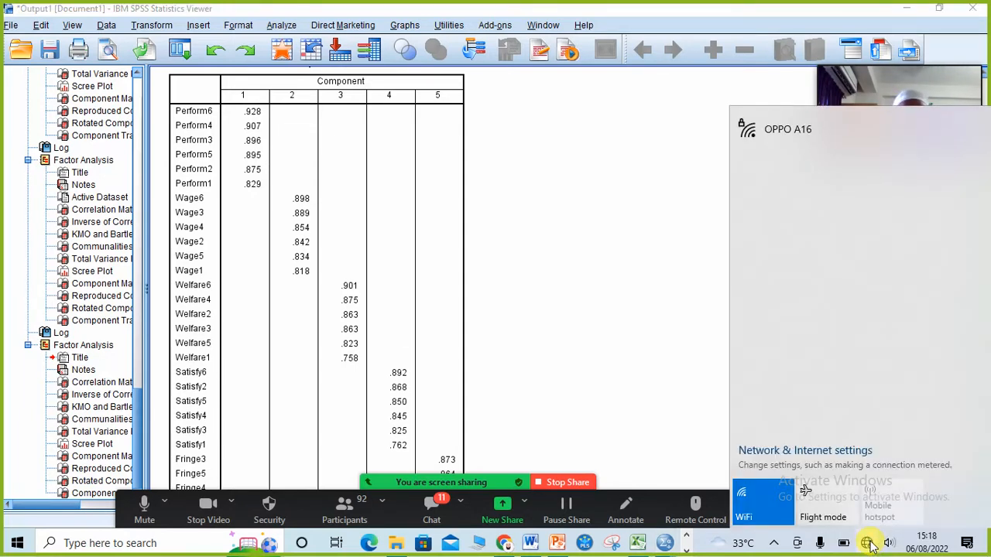
pyautogui.click(868, 543)
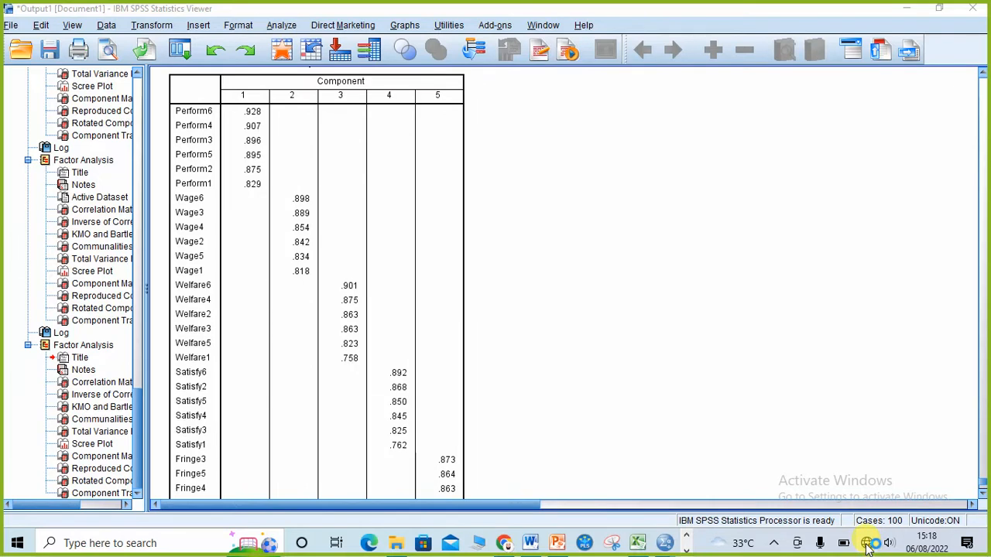
pyautogui.click(868, 544)
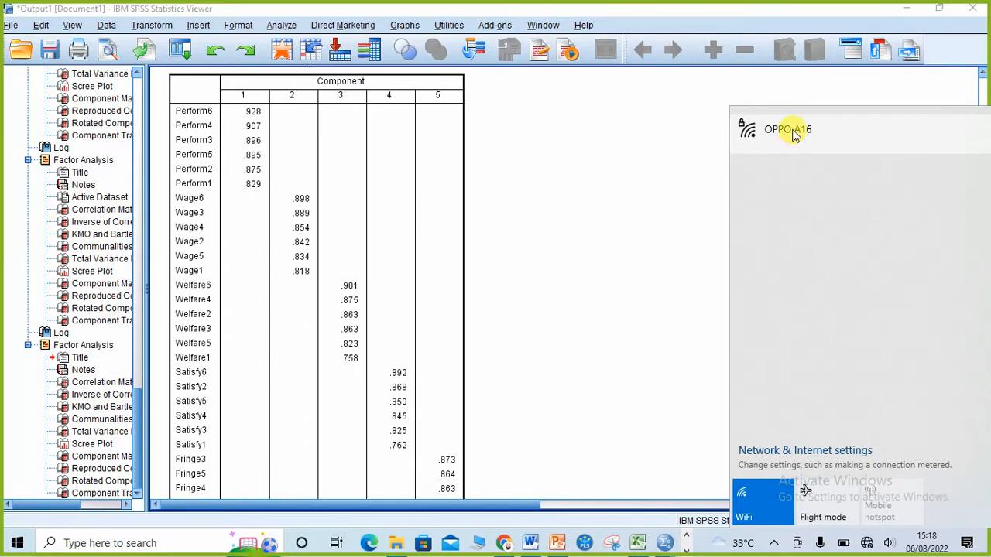
pyautogui.click(744, 500)
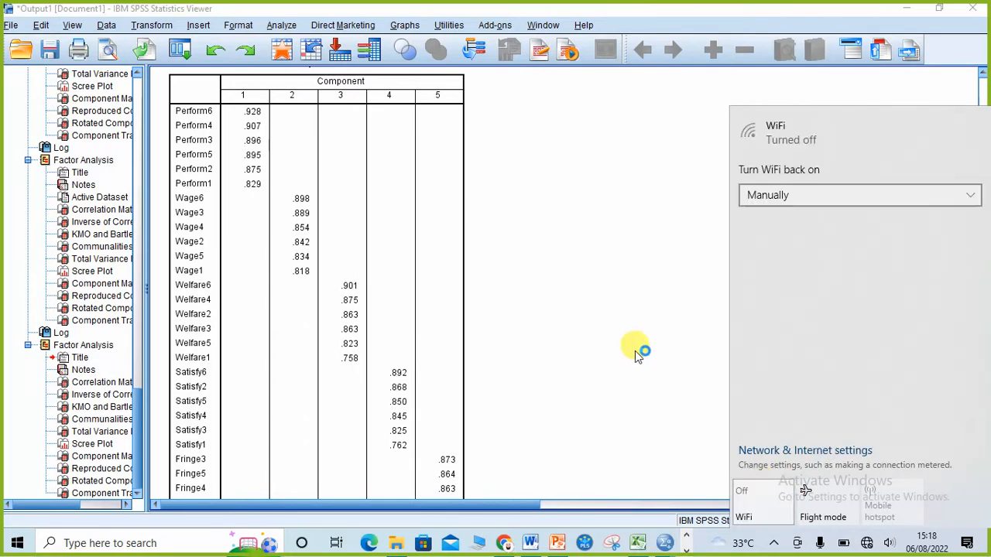
pyautogui.click(635, 350)
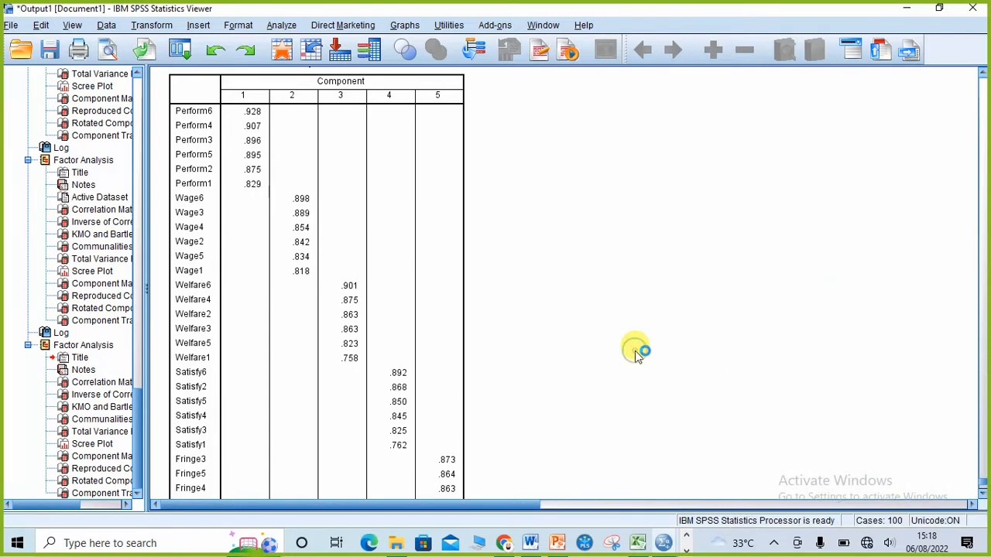
# Step: Check the WiFi status and the list of available networks while Zoom tries to reconnect
pyautogui.click(869, 543)
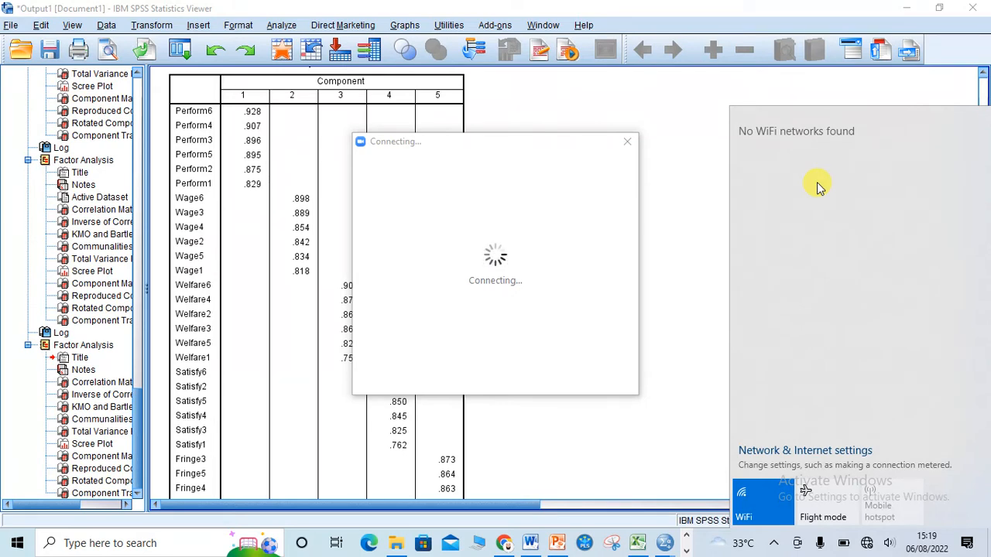
pyautogui.click(867, 542)
pyautogui.click(867, 543)
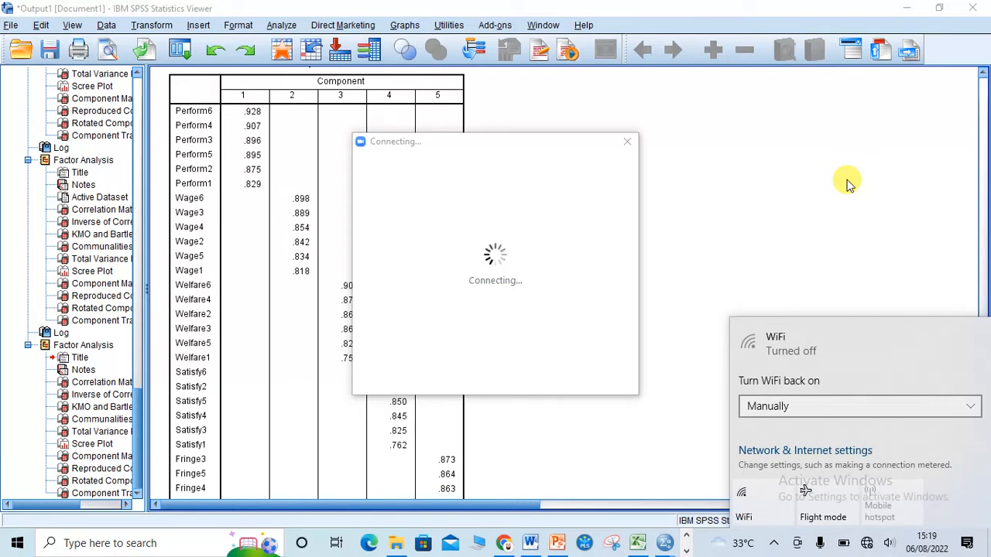
pyautogui.click(836, 170)
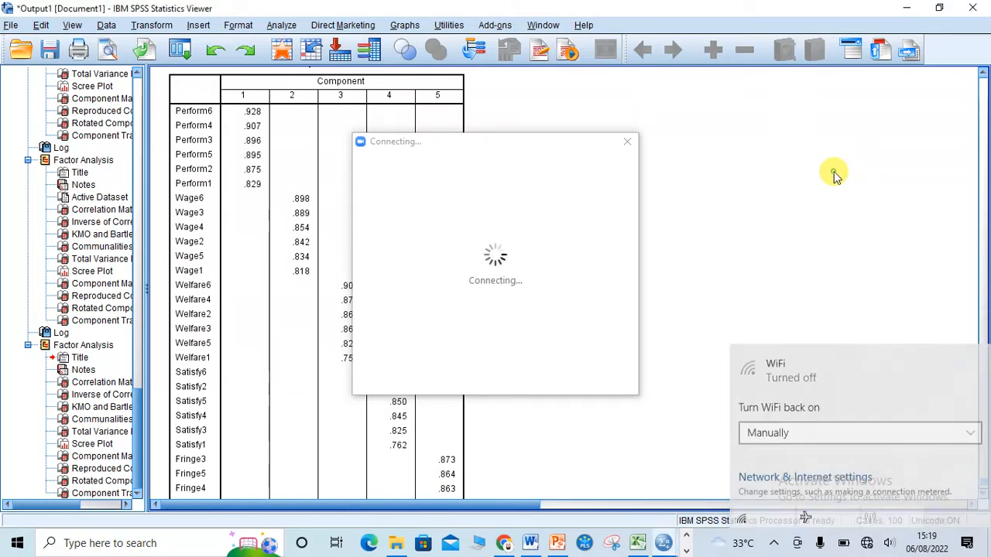
pyautogui.click(867, 543)
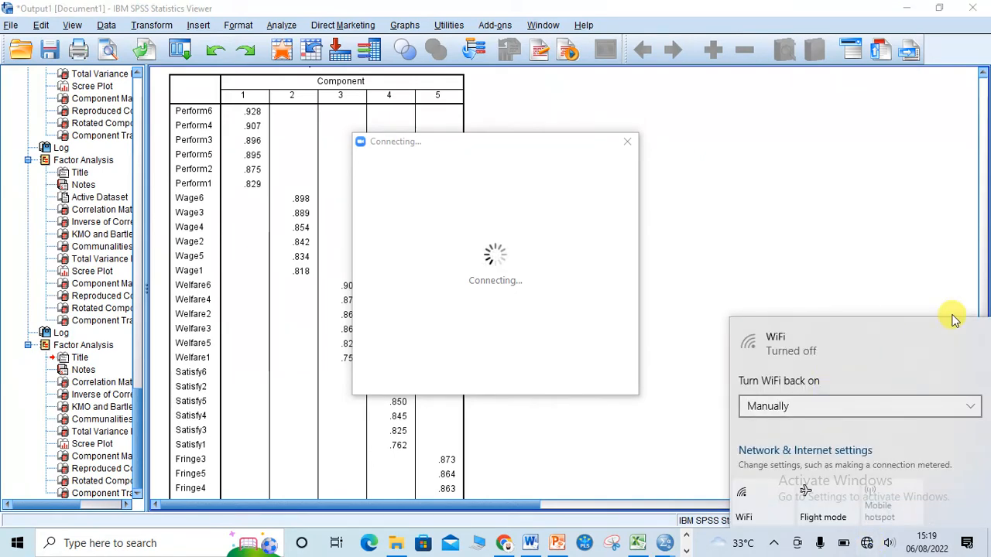
pyautogui.click(883, 279)
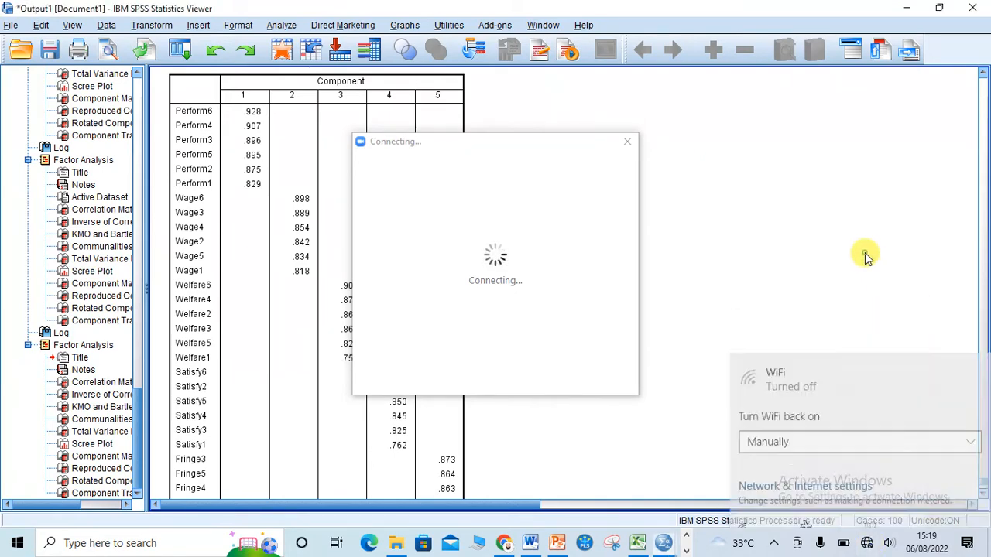
# Step: Close Zoom's connecting window and recheck the WiFi status
pyautogui.click(627, 141)
pyautogui.click(867, 544)
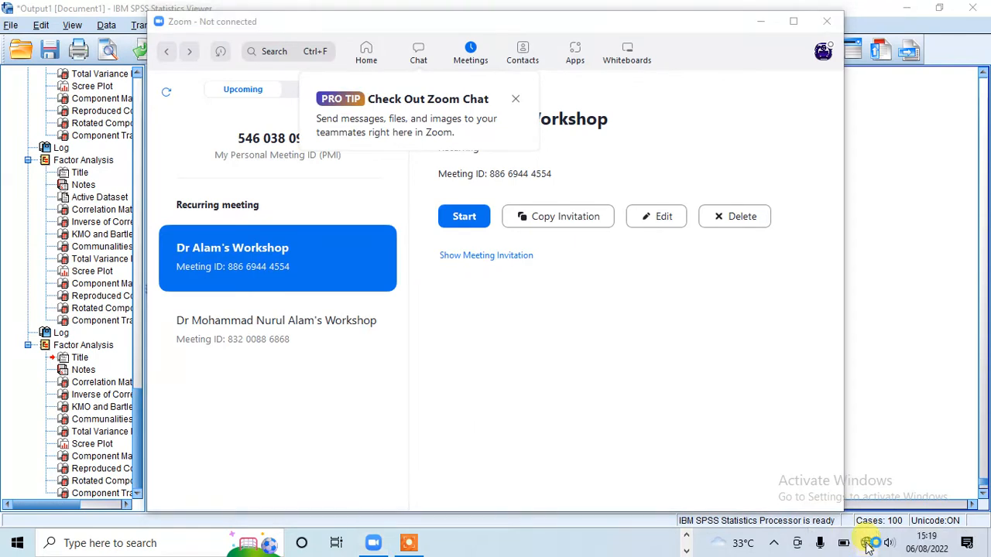
pyautogui.click(867, 544)
pyautogui.click(867, 545)
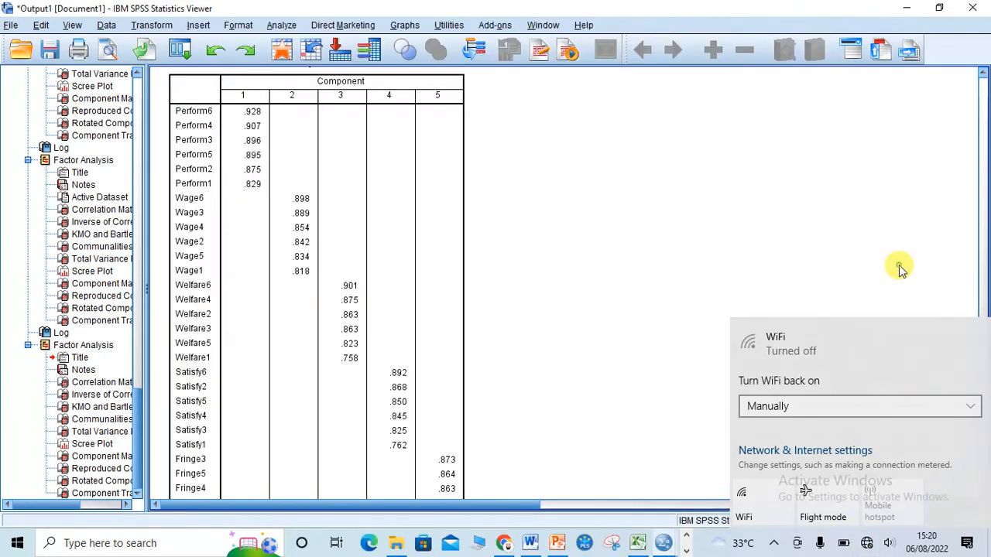
pyautogui.click(898, 267)
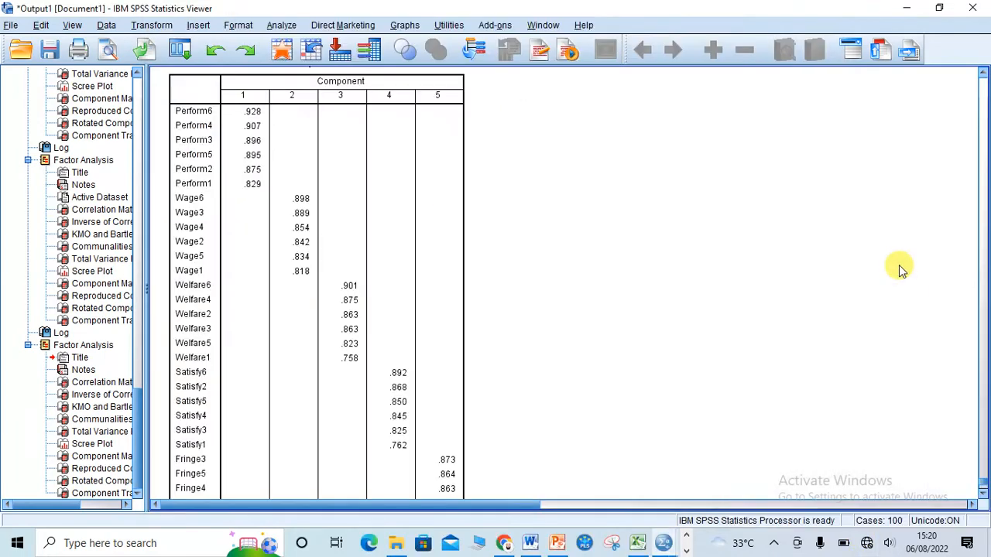
# Step: Turn WiFi back on and connect to the OPPO A16 network with automatic connection enabled
pyautogui.click(868, 545)
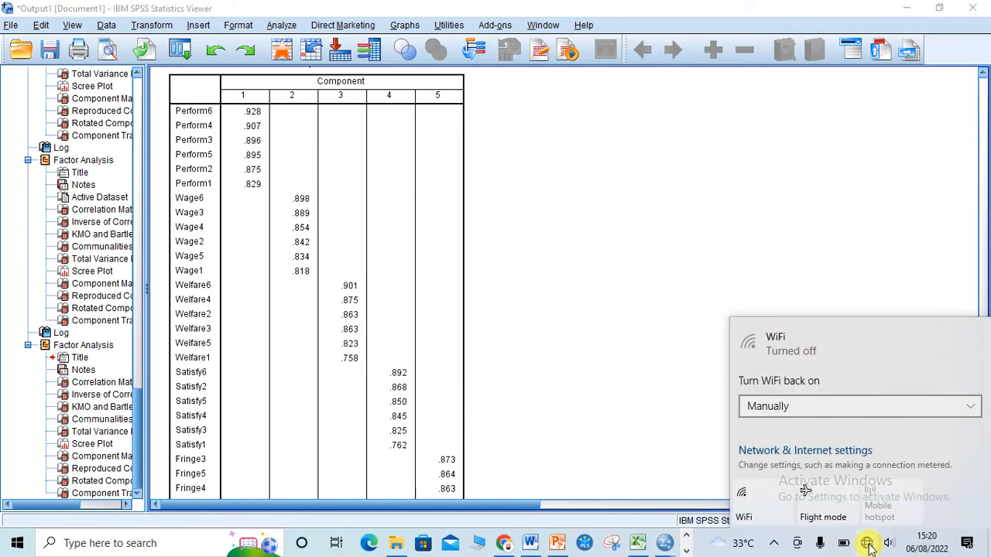
pyautogui.click(966, 411)
pyautogui.click(969, 408)
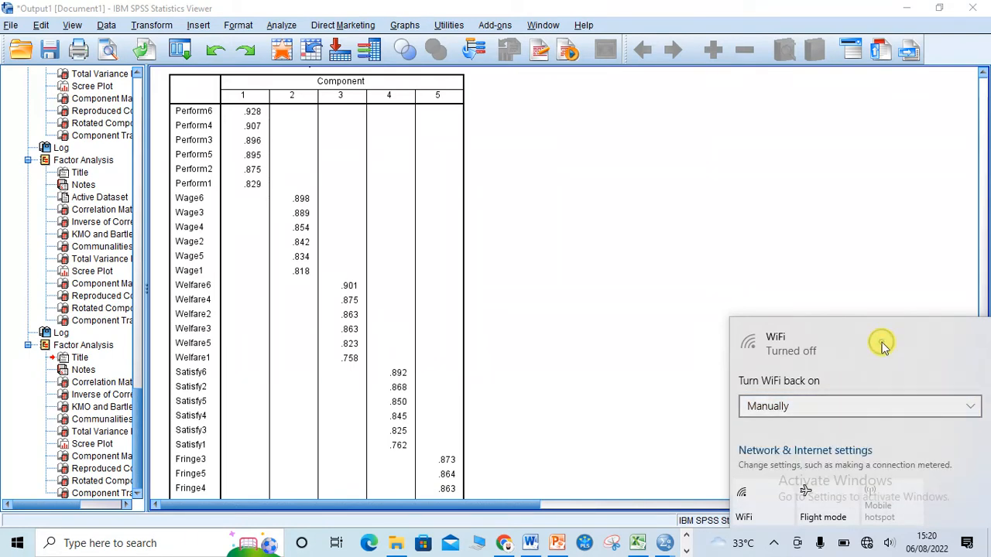
pyautogui.click(749, 502)
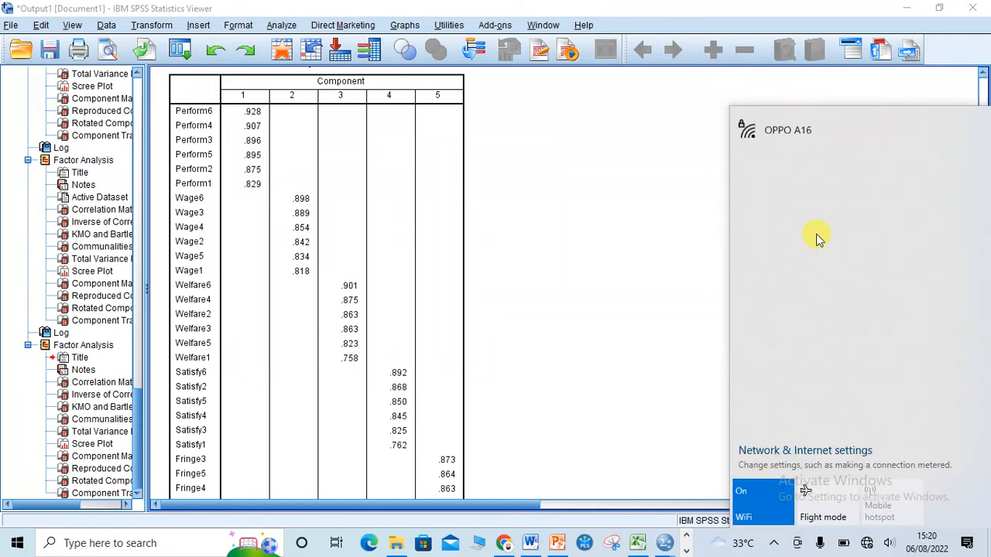
pyautogui.click(787, 132)
pyautogui.click(798, 167)
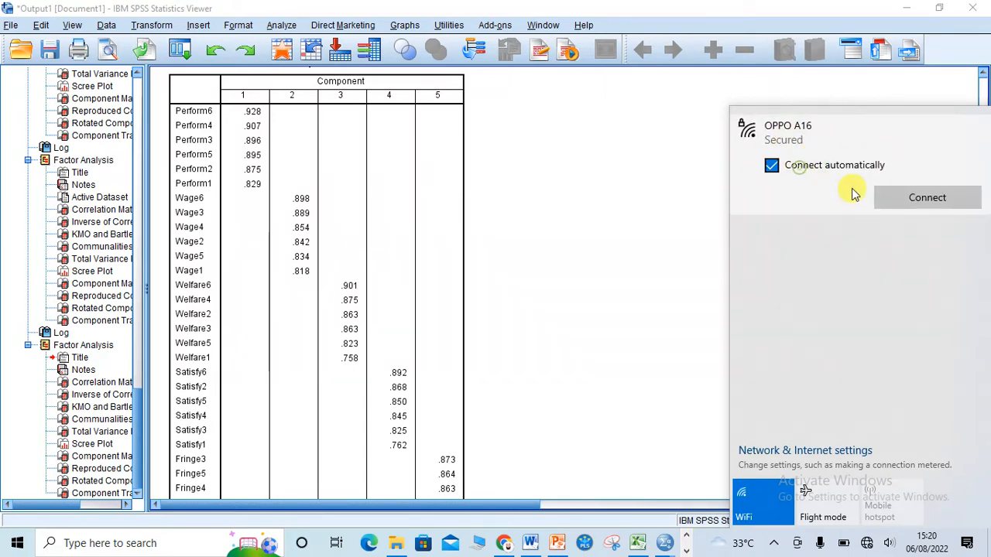
pyautogui.click(907, 196)
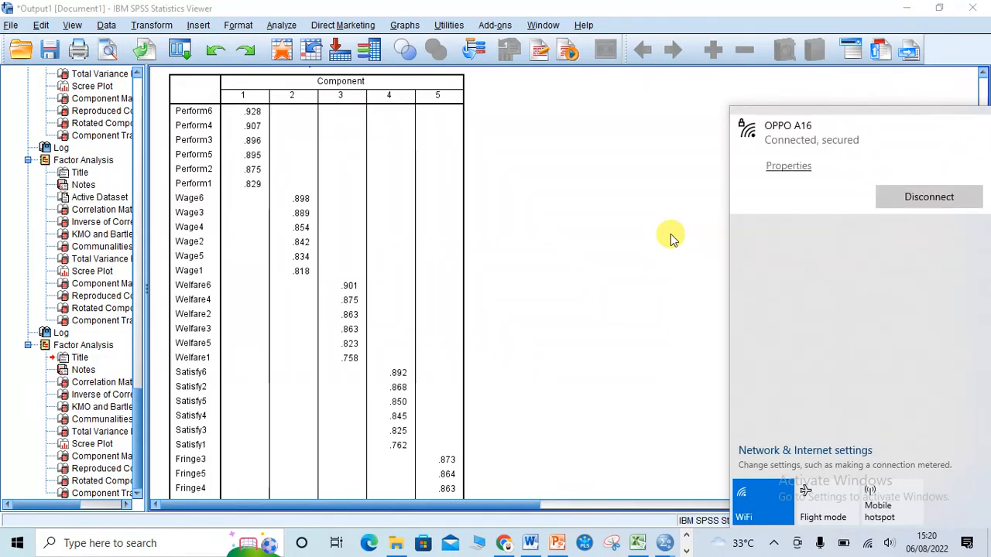
pyautogui.click(603, 234)
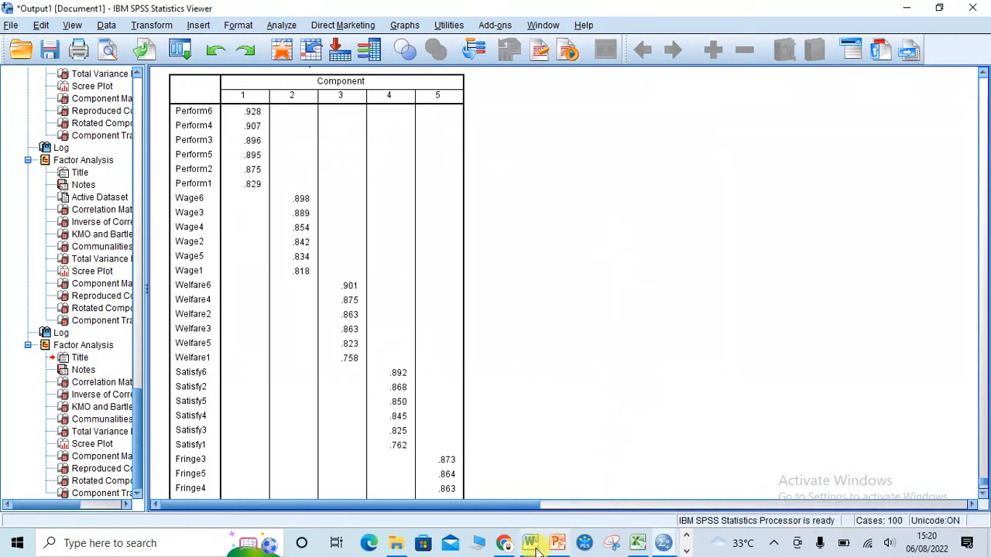
# Step: Minimise the SPSS output viewer, start the selected recurring workshop meeting in Zoom and maximise its window
pyautogui.click(905, 9)
pyautogui.click(465, 217)
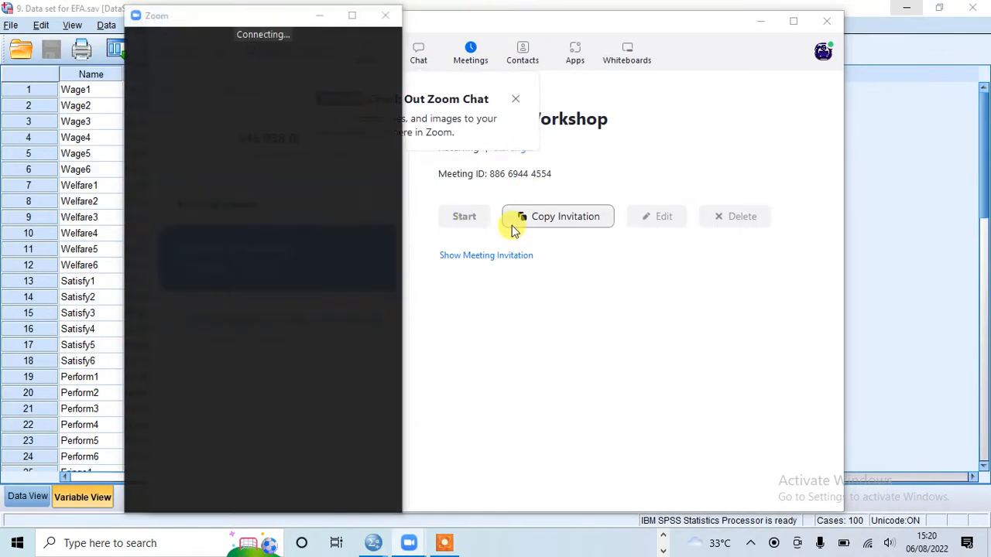
pyautogui.click(353, 17)
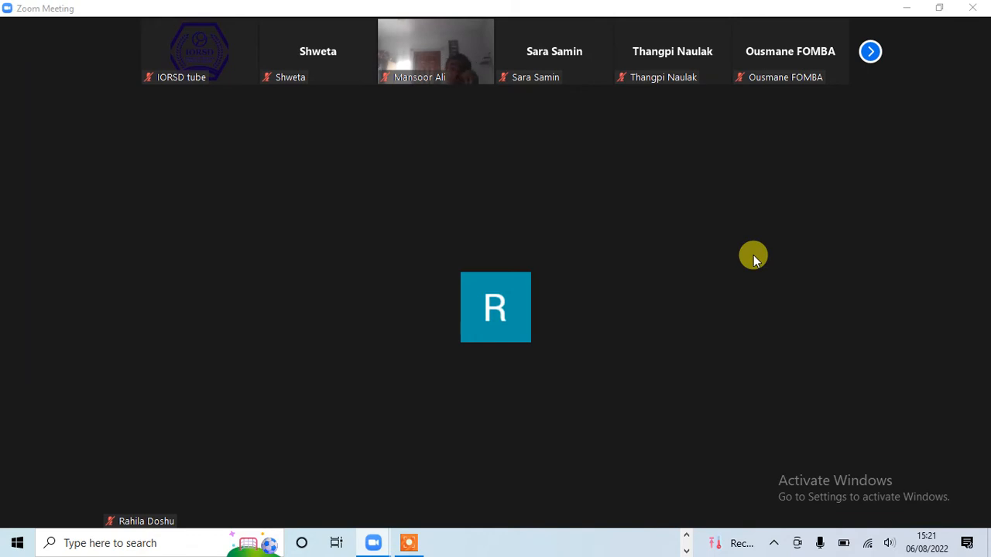
# Step: Minimise the Zoom meeting and Zoom home windows to return to the SPSS Data Editor
pyautogui.click(908, 8)
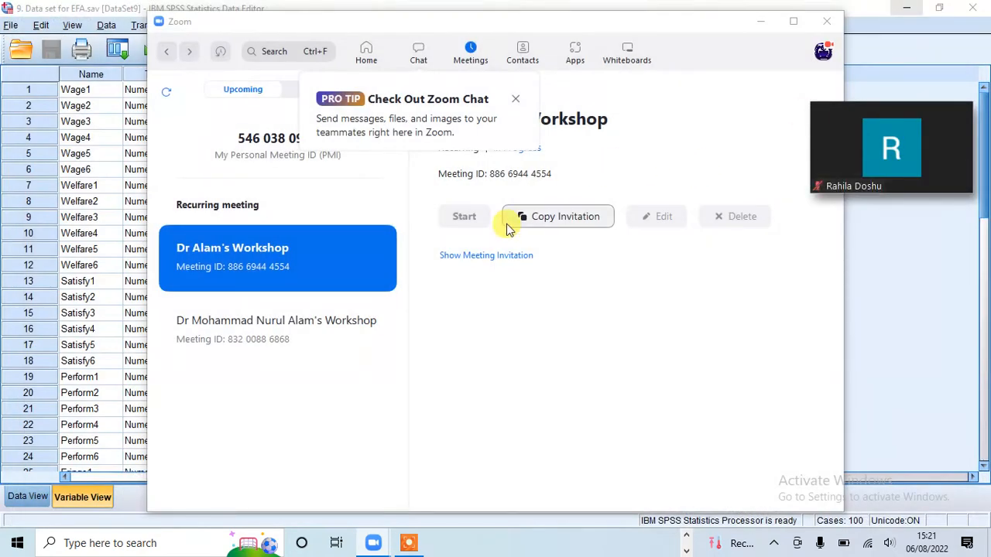
pyautogui.click(763, 23)
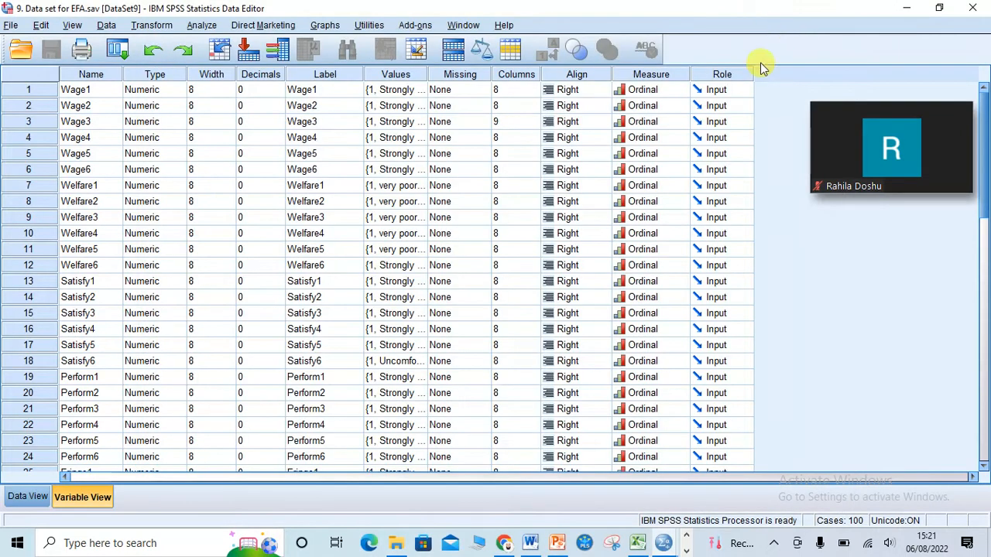
pyautogui.click(504, 544)
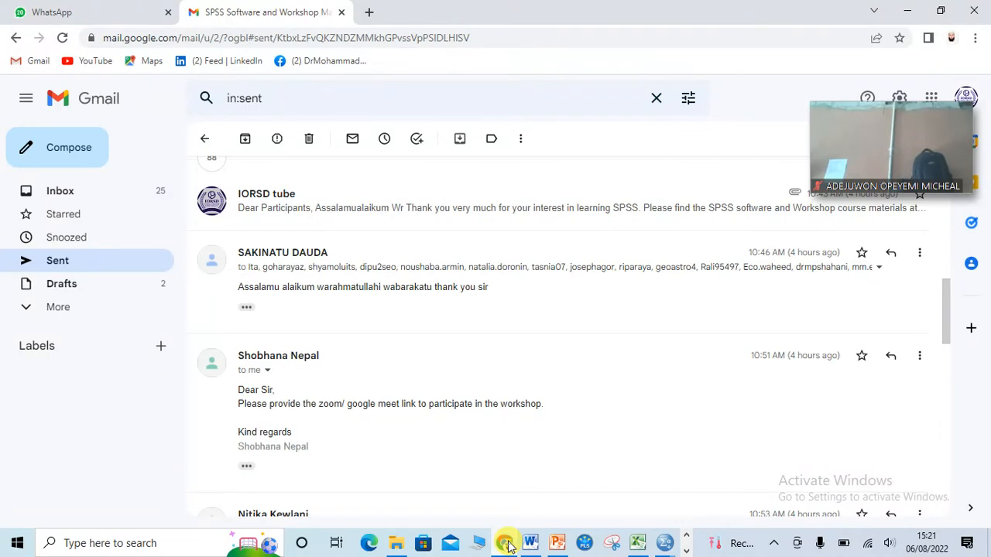
pyautogui.click(505, 543)
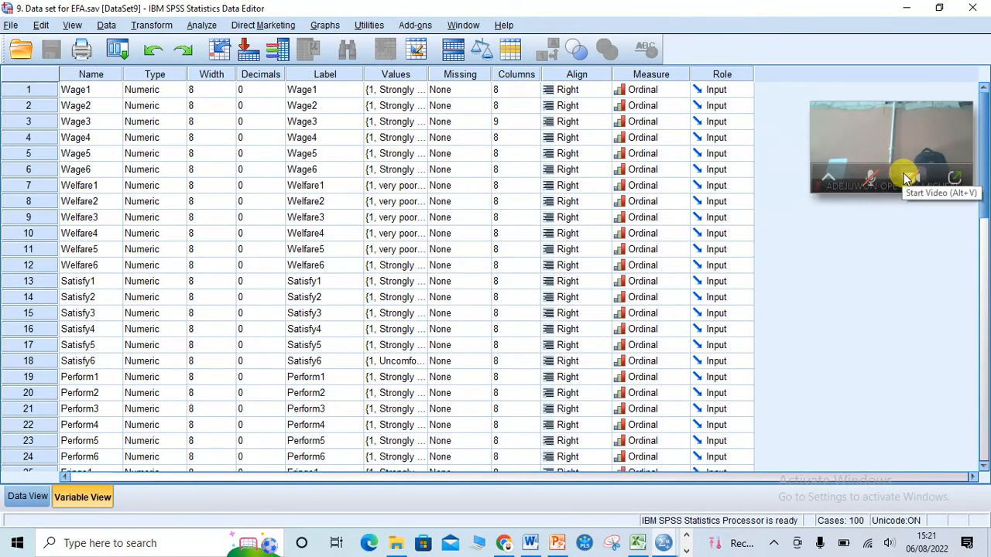
# Step: Turn on the microphone and camera in the Zoom meeting and share the screen with the participants
pyautogui.click(872, 178)
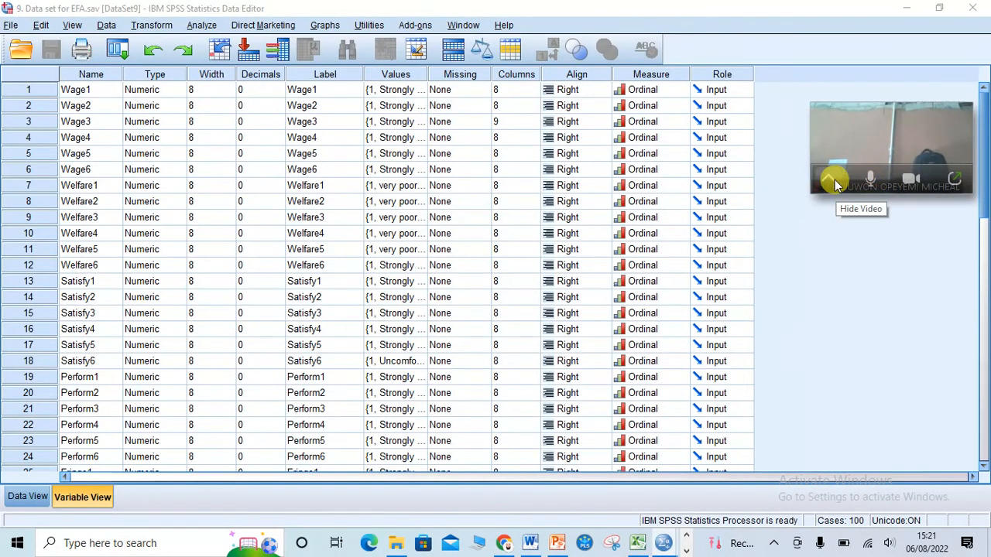
pyautogui.click(955, 183)
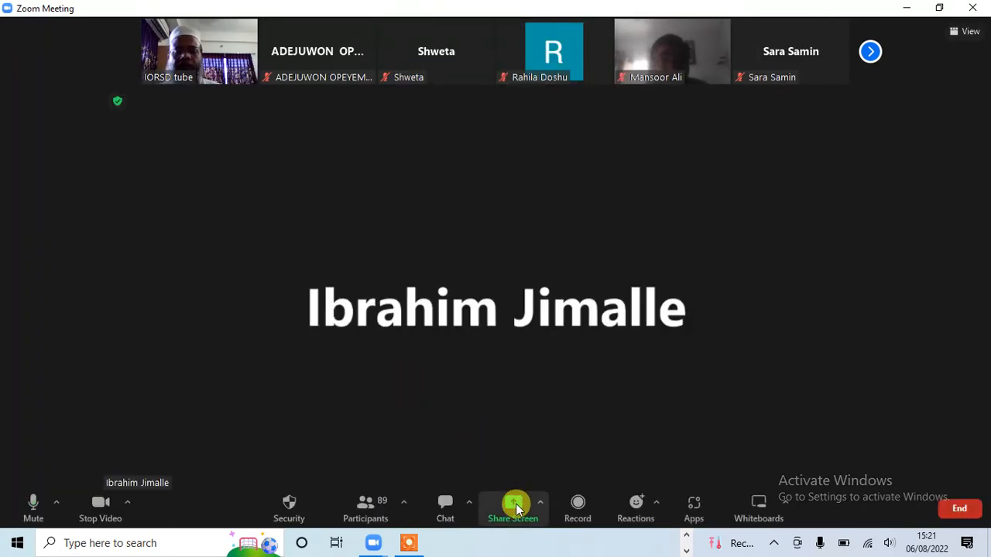
pyautogui.click(515, 505)
pyautogui.click(801, 470)
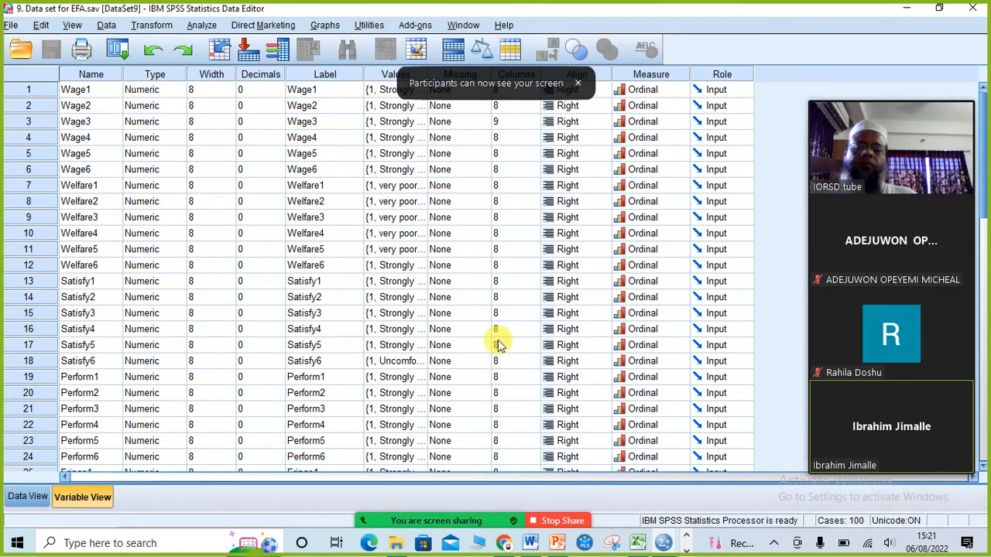
# Step: Close the Untitled2 [DataSet4] and the duplicate 9. Data set for EFA.sav [DataSet8] data windows in SPSS
pyautogui.click(664, 544)
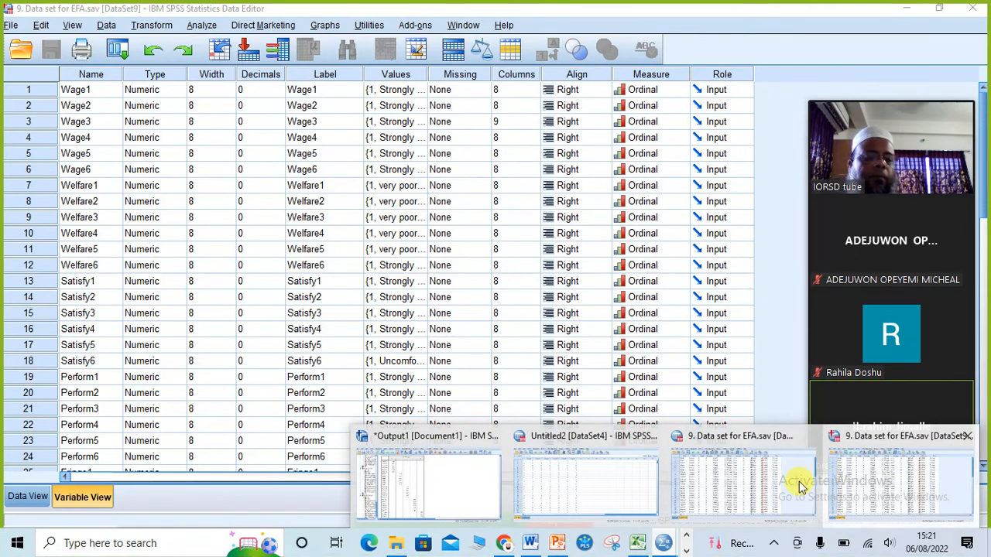
pyautogui.click(602, 493)
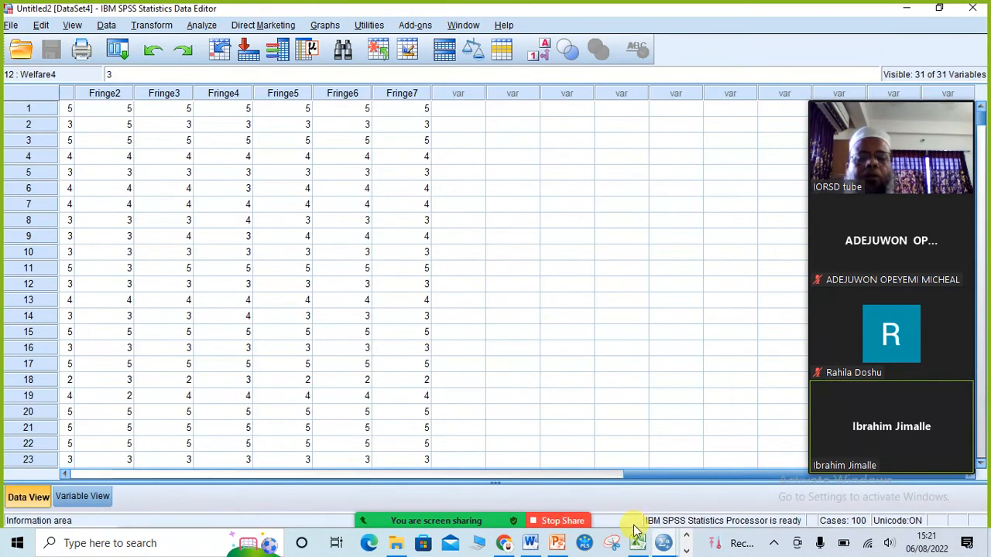
pyautogui.click(978, 9)
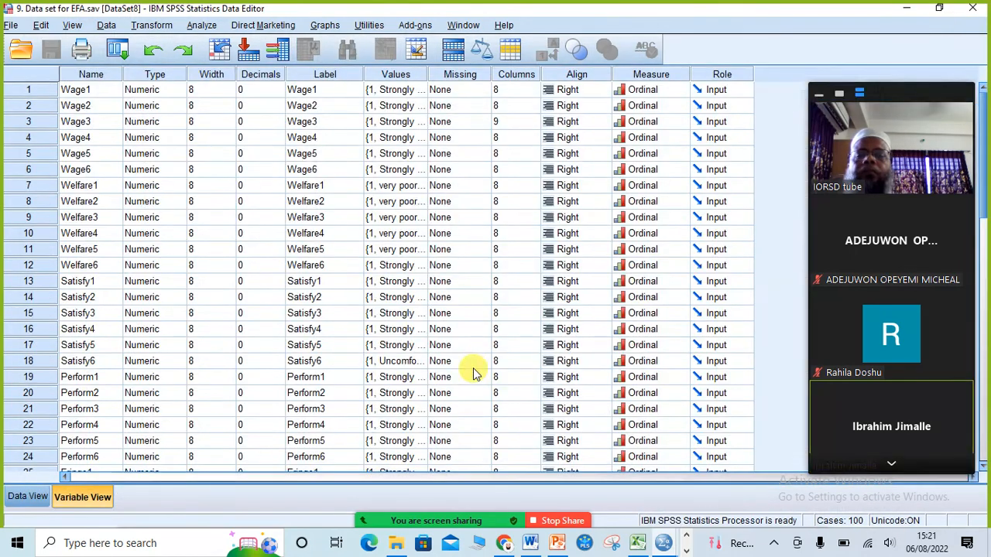
pyautogui.moveTo(664, 546)
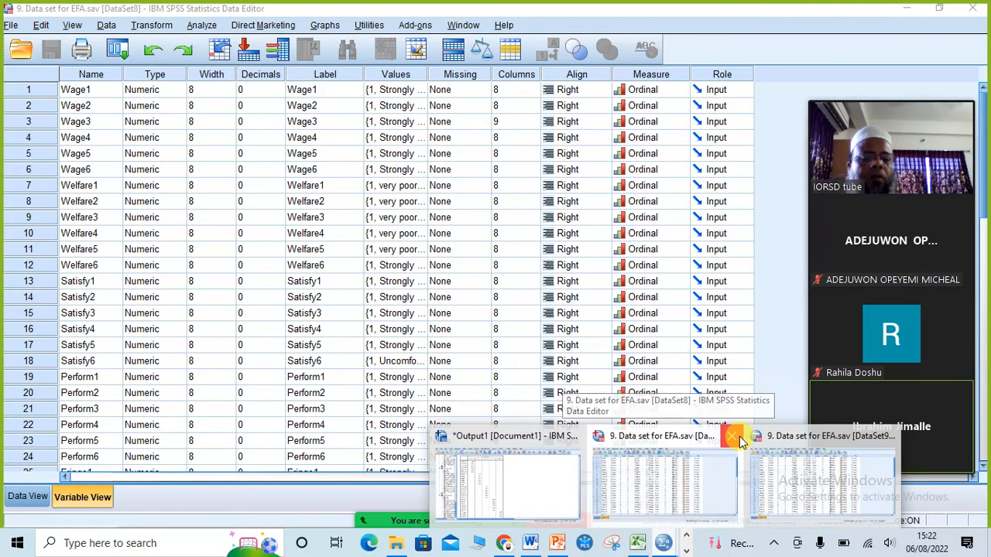
pyautogui.click(738, 439)
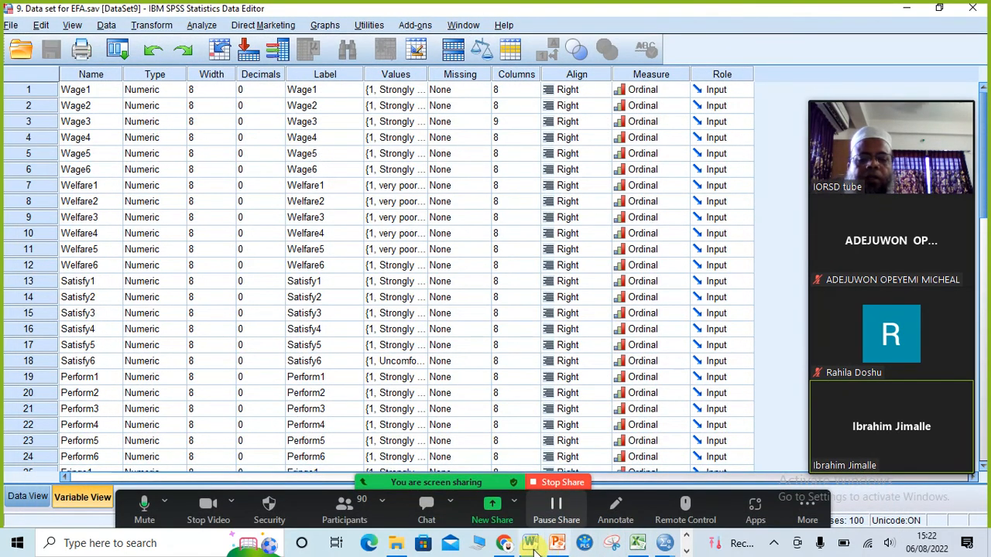
# Step: Return to the SPSS output viewer and review the end of the Rotated Component Matrix and the Component Transformation Matrix
pyautogui.moveTo(532, 548)
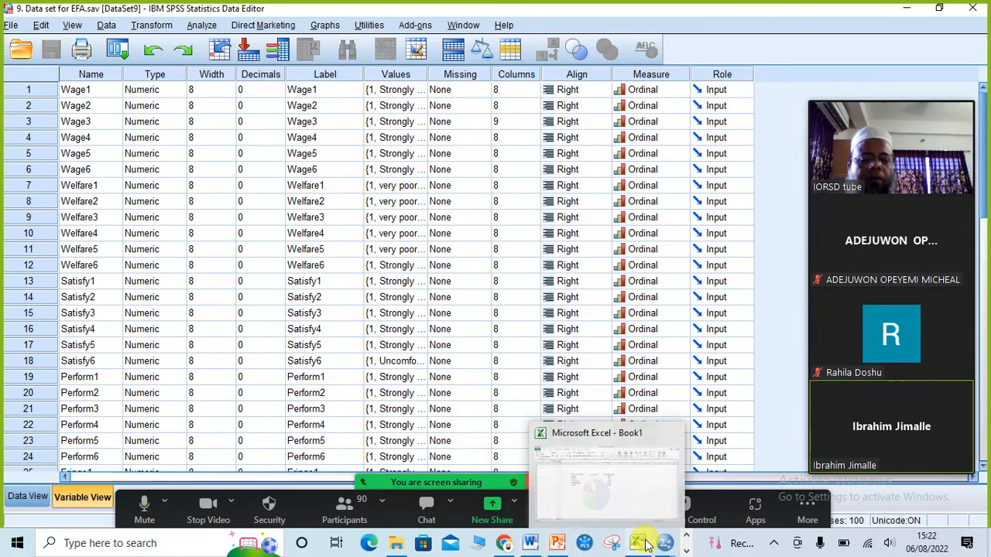
pyautogui.moveTo(668, 547)
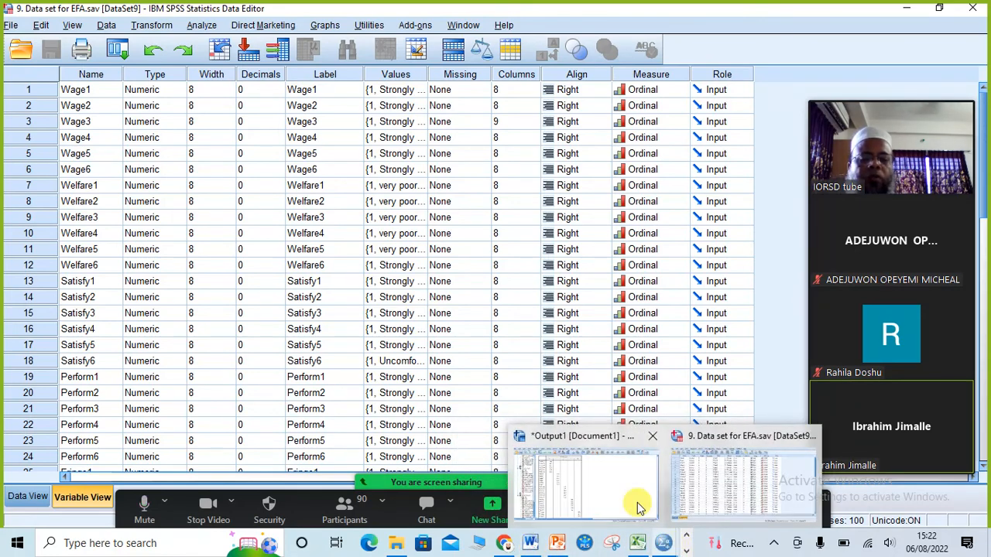
pyautogui.click(565, 436)
pyautogui.scroll(-2, 456, 309)
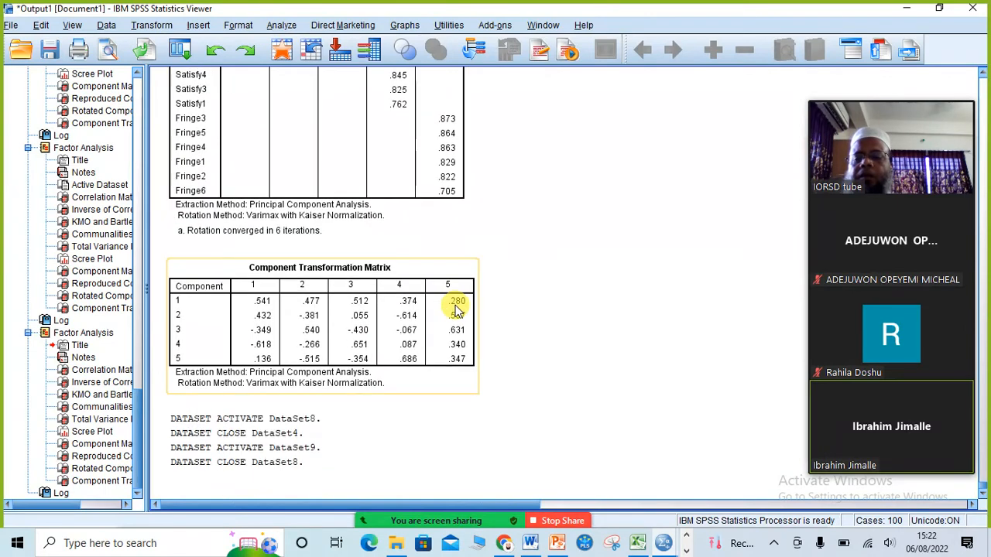
pyautogui.scroll(3, 557, 275)
pyautogui.scroll(-3, 557, 275)
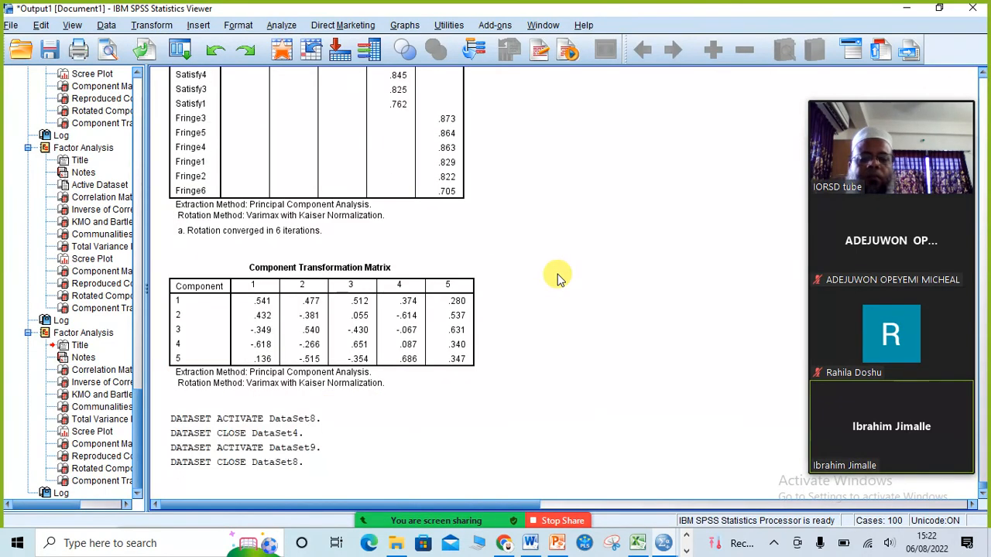